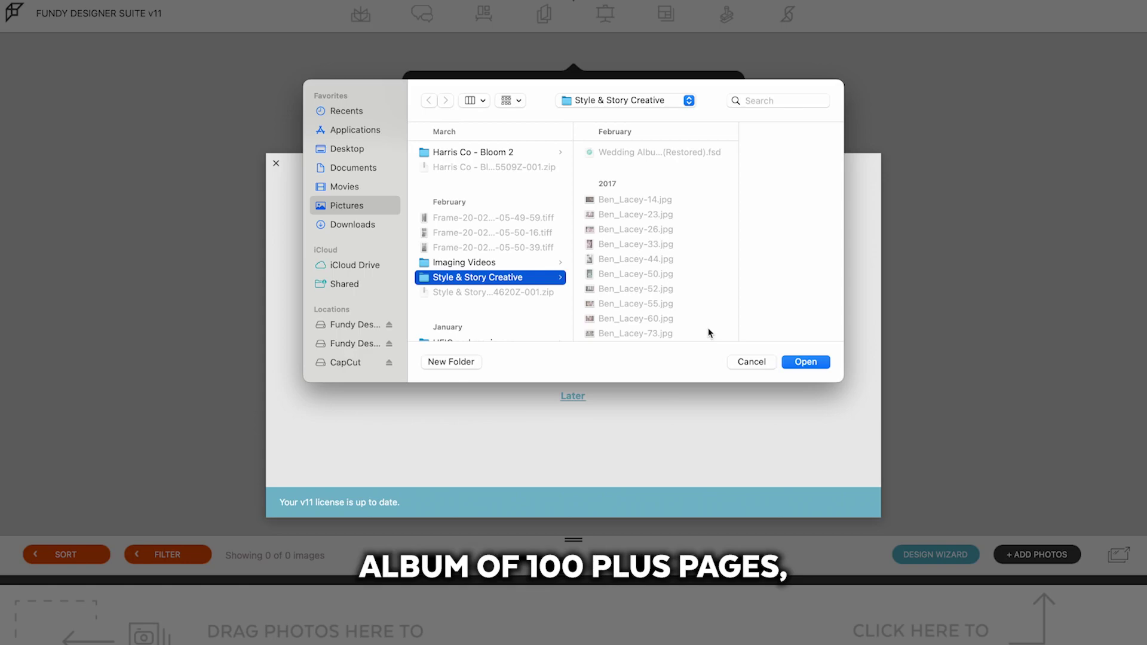
- Import the Style & Story Creative photo folder and apply skin retouching with the Intelligent Retouch preset
{"action": "left_click", "coordinate": [805, 362]}
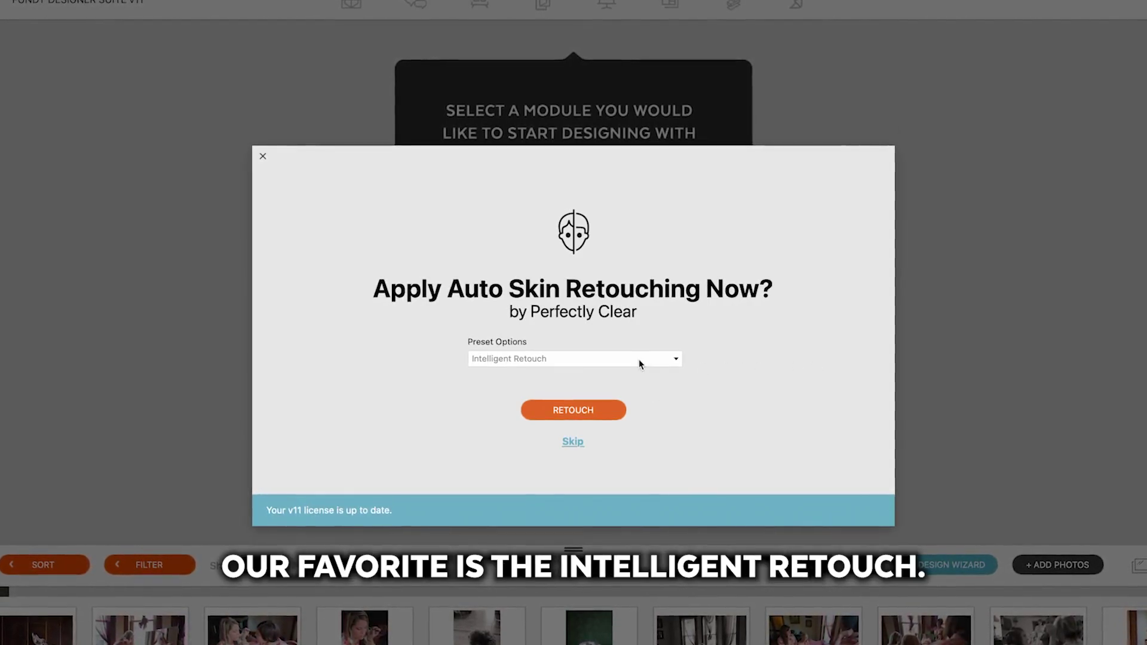
{"action": "left_click", "coordinate": [597, 413]}
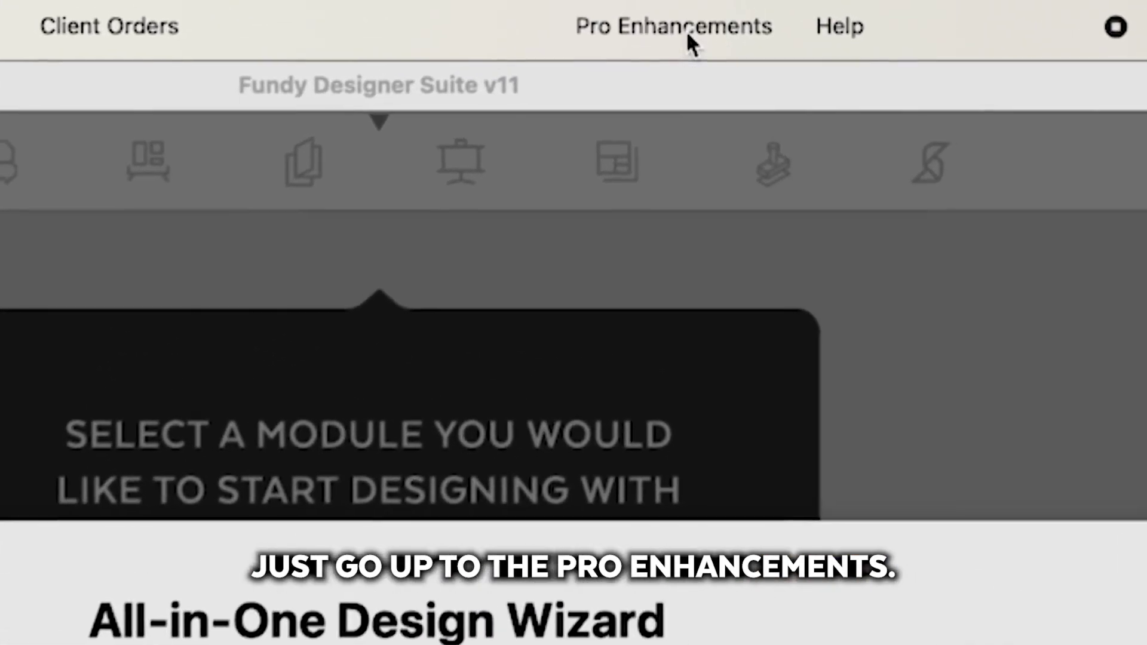
{"action": "left_click", "coordinate": [687, 35]}
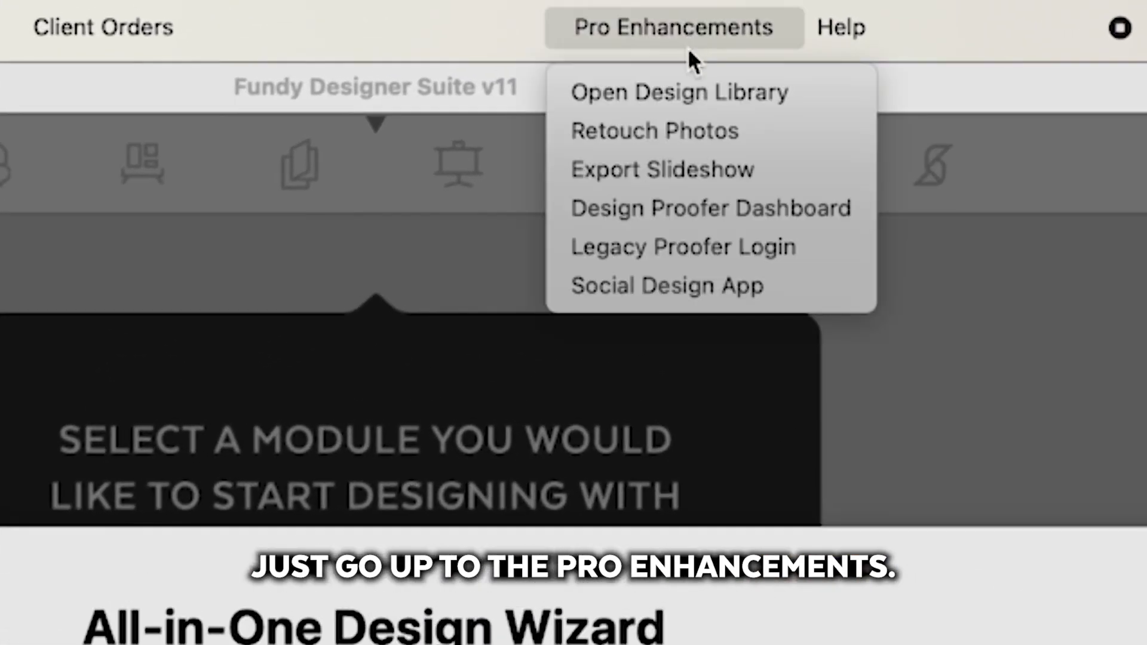
{"action": "left_click", "coordinate": [687, 134]}
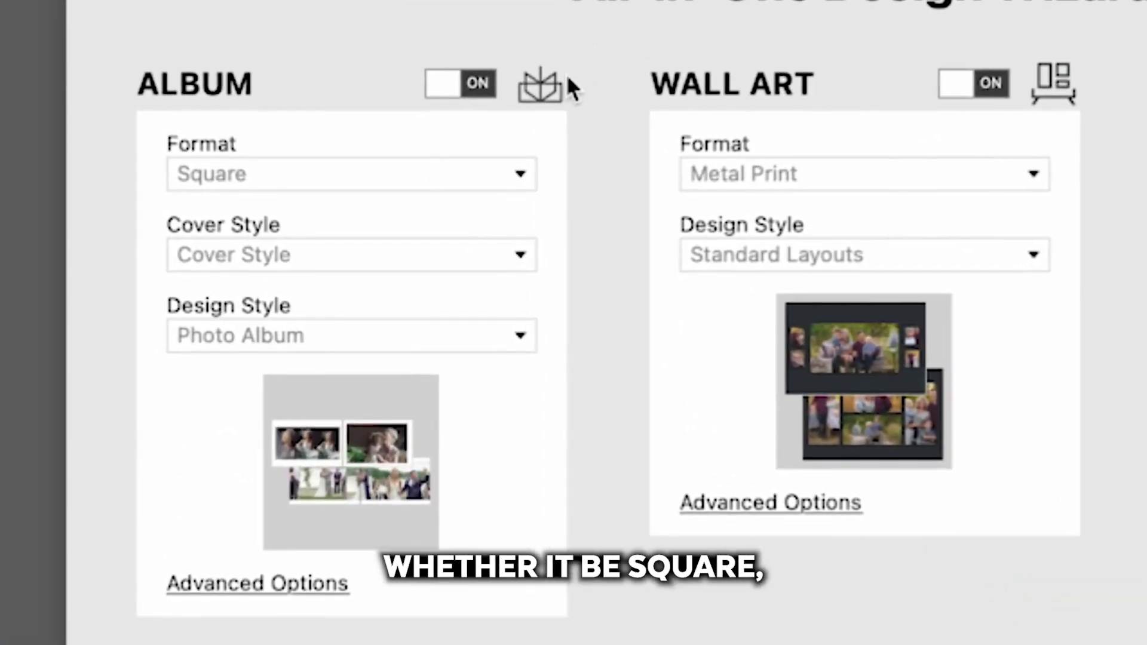
- Set the album's format to Square and its cover style to Cutout in the design wizard
{"action": "left_click", "coordinate": [508, 176]}
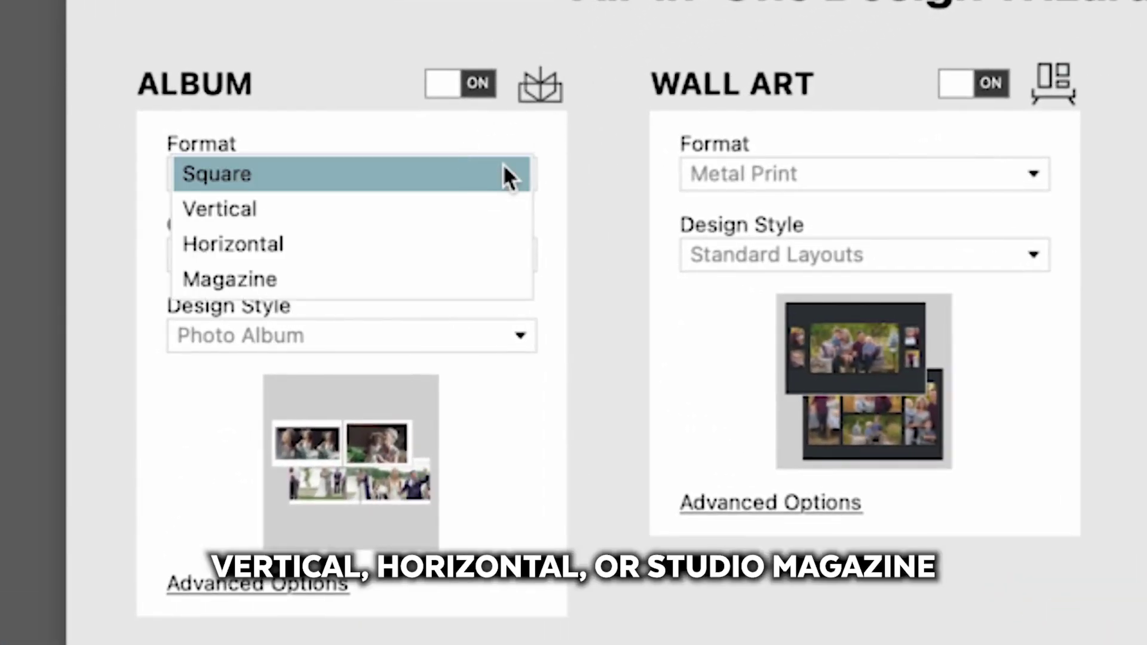
{"action": "left_click", "coordinate": [570, 182]}
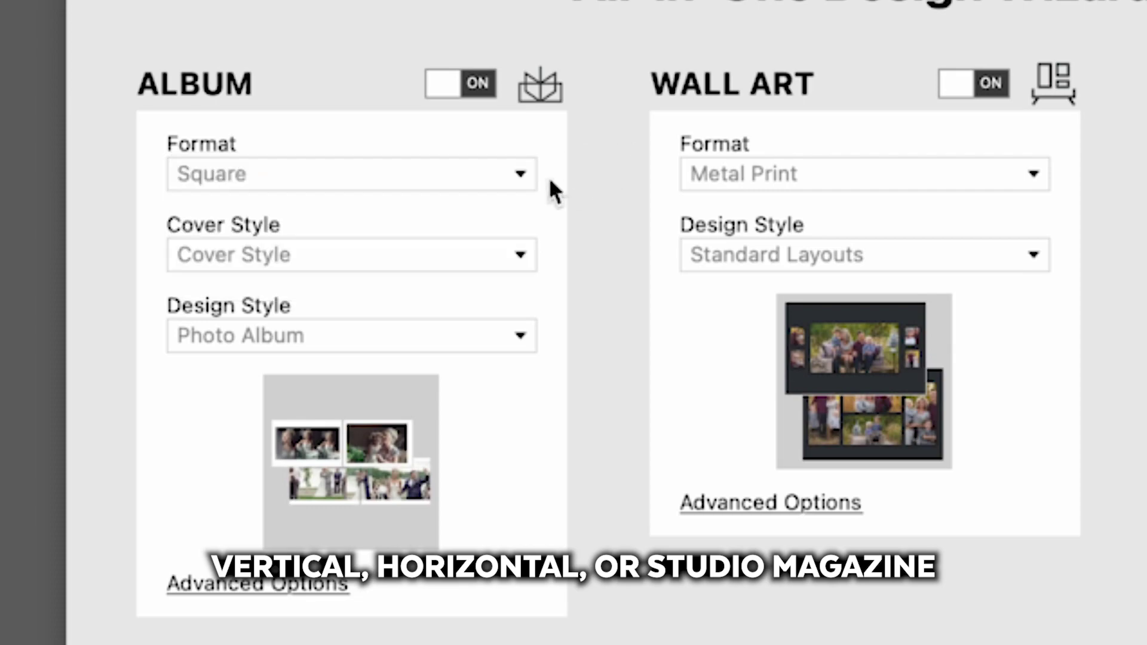
{"action": "left_click", "coordinate": [461, 256]}
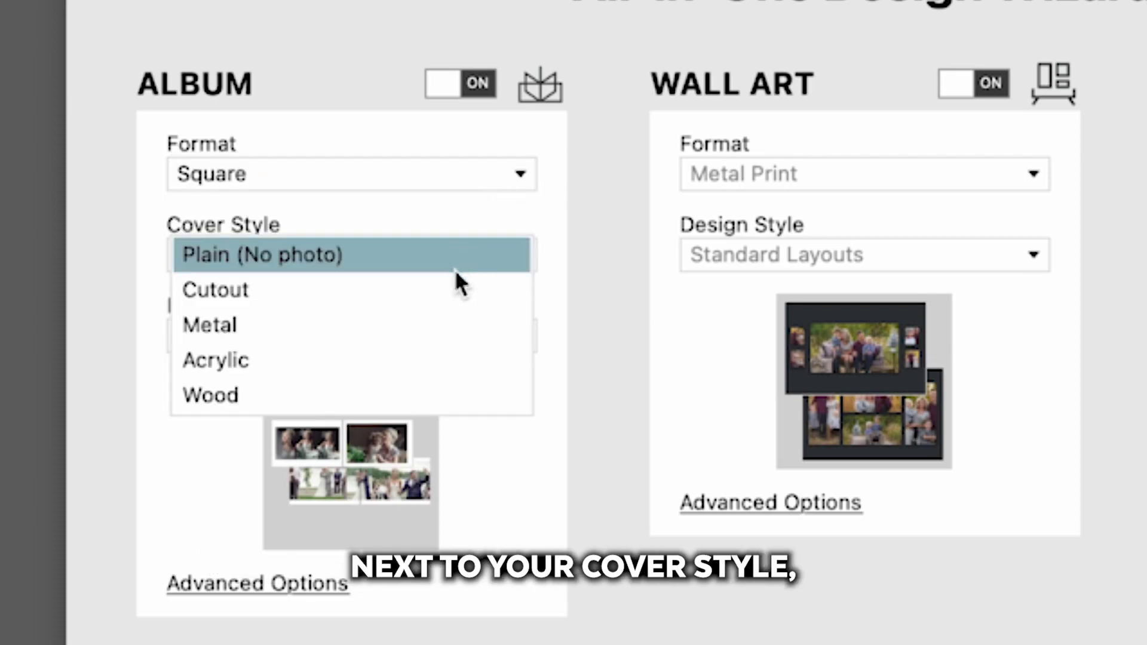
{"action": "left_click", "coordinate": [460, 302]}
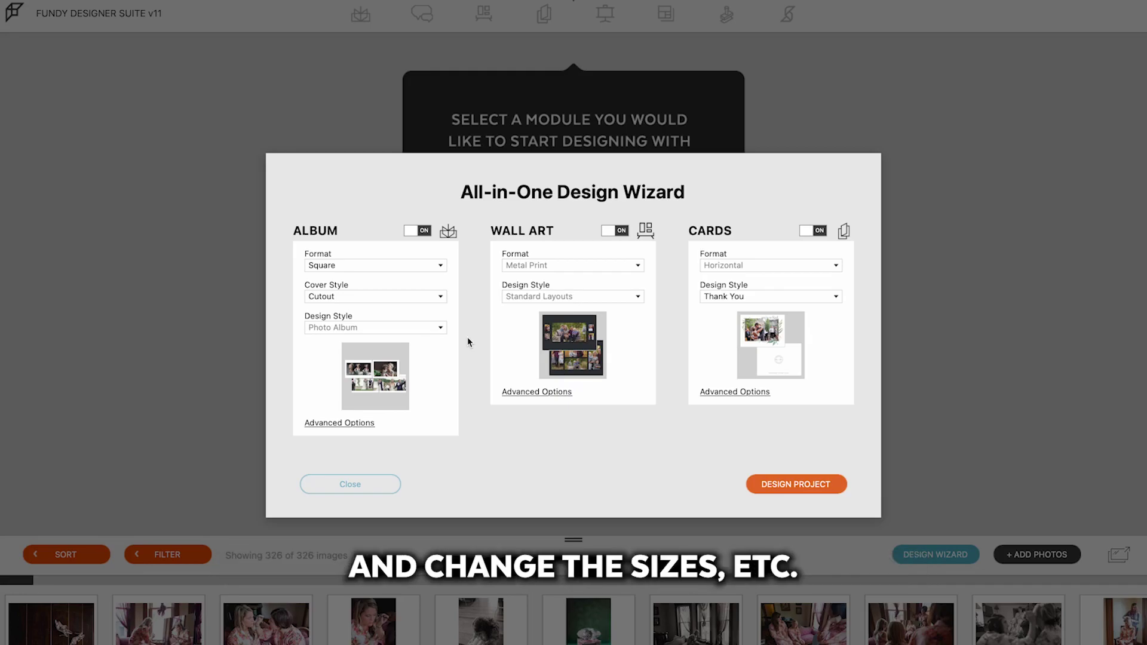
- In the album's advanced options, choose Miller's as the album company and Signature Album Thin Pages as the book line
{"action": "left_click", "coordinate": [339, 422]}
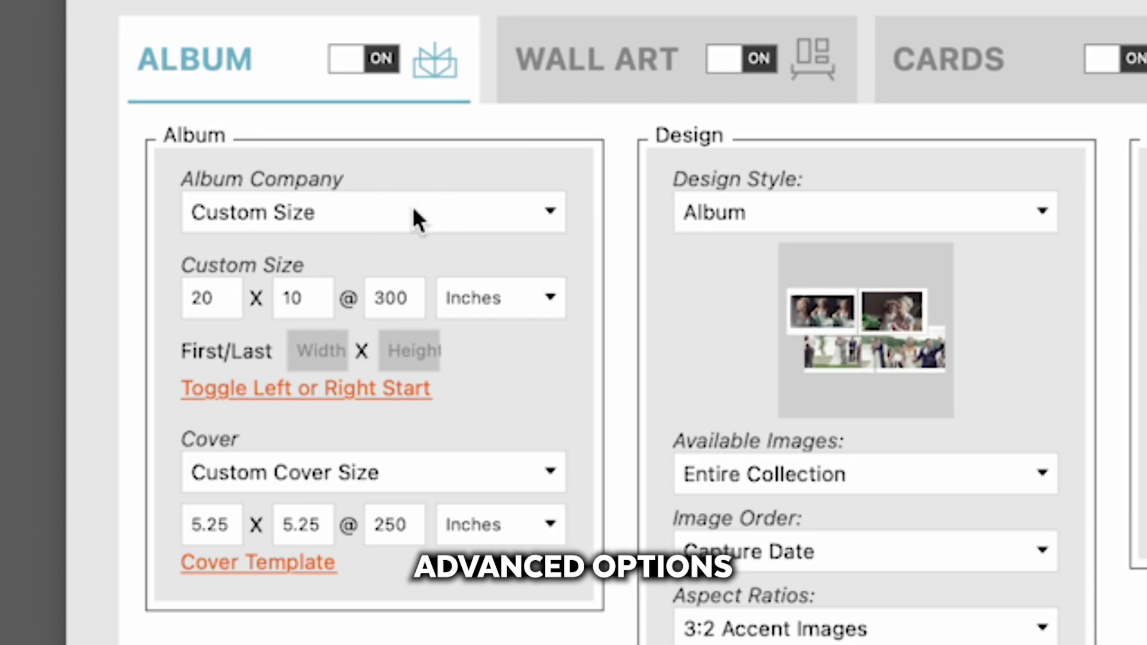
{"action": "left_click", "coordinate": [413, 210]}
{"action": "left_click", "coordinate": [409, 343]}
{"action": "left_click", "coordinate": [424, 289]}
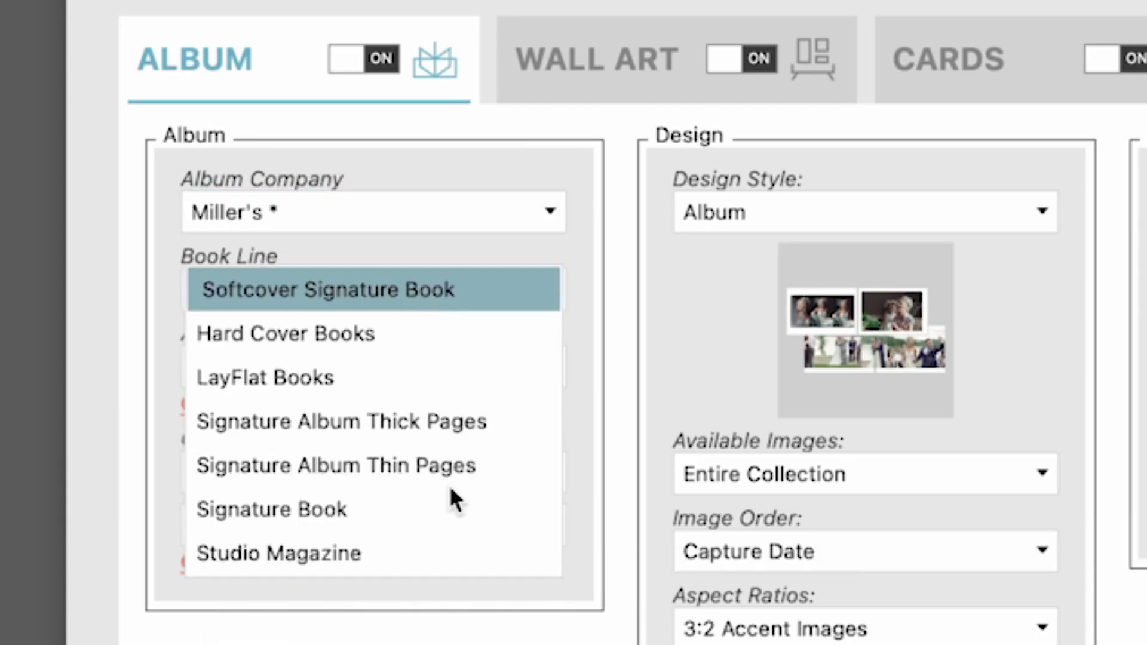
{"action": "left_click", "coordinate": [444, 463]}
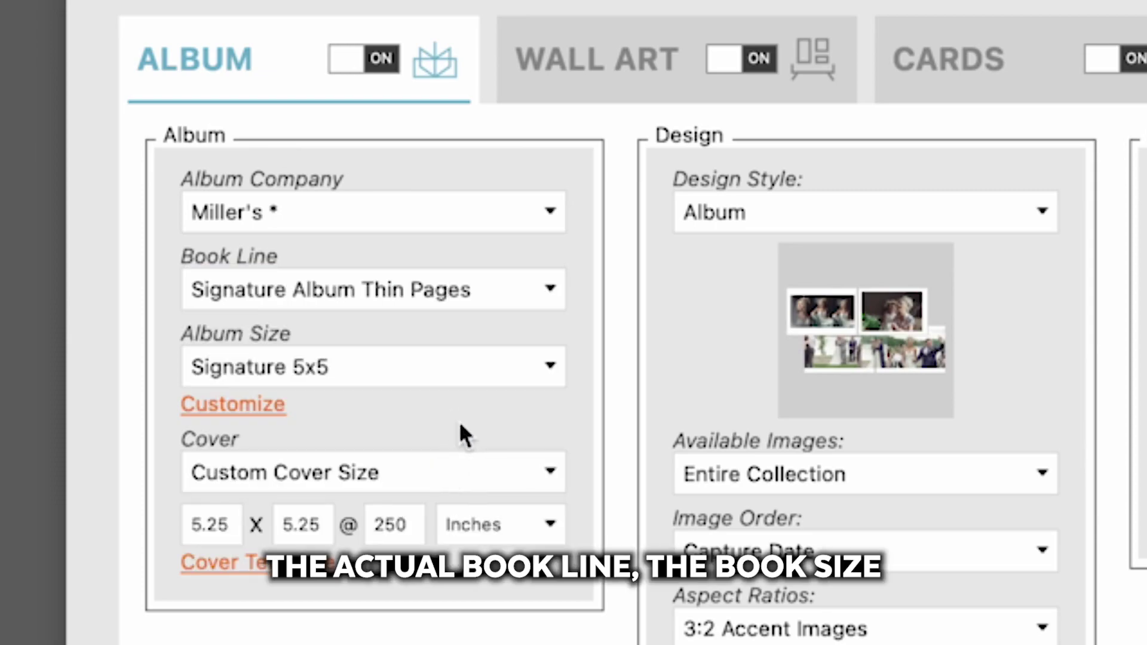
- Set the album size to Signature 10x10 with a Square Cameo cover, and clear the minimum images per spread
{"action": "left_click", "coordinate": [446, 360]}
{"action": "scroll", "coordinate": [359, 446], "scroll_direction": "down", "scroll_amount": 1}
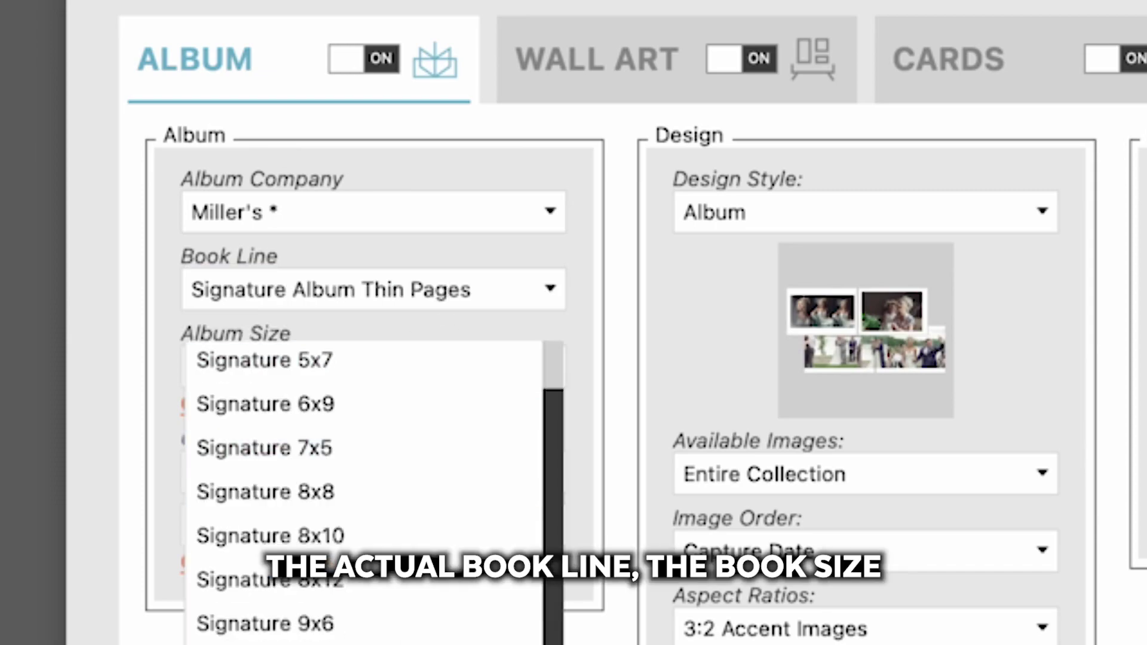
{"action": "left_click", "coordinate": [449, 481]}
{"action": "left_click", "coordinate": [443, 482]}
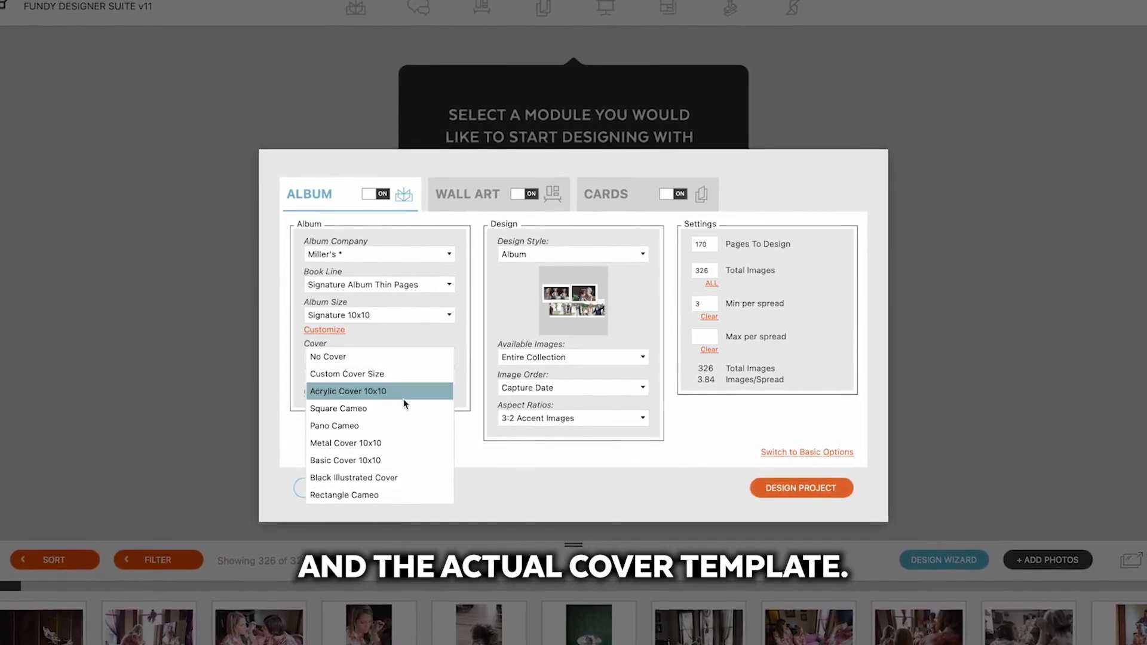
{"action": "left_click", "coordinate": [402, 409]}
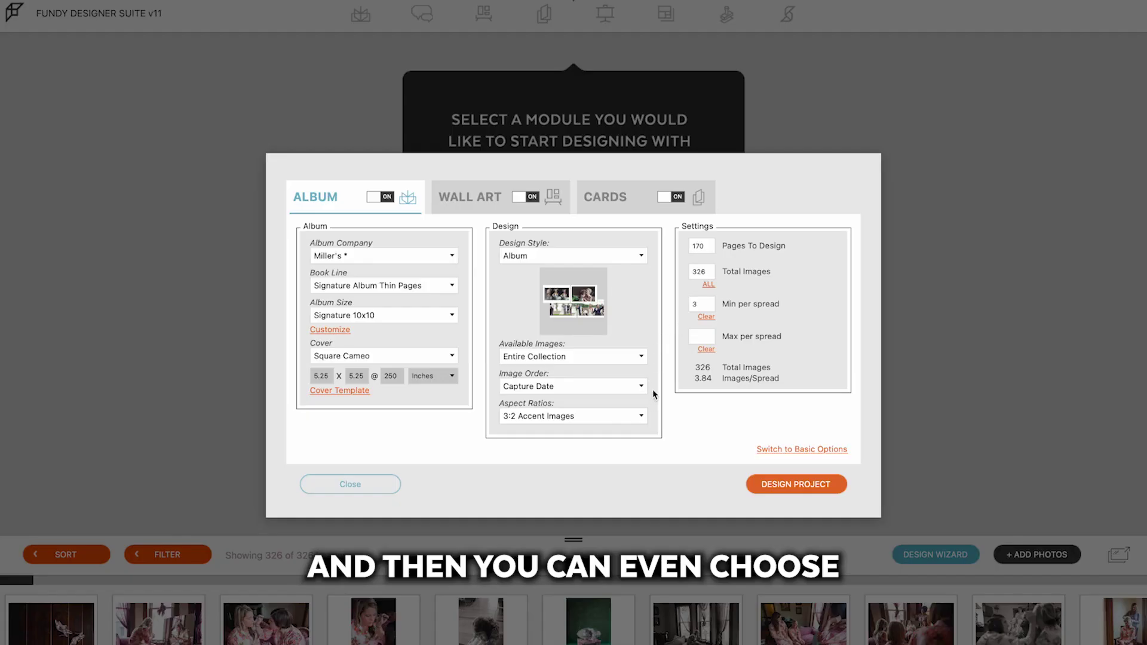
{"action": "left_click", "coordinate": [706, 317]}
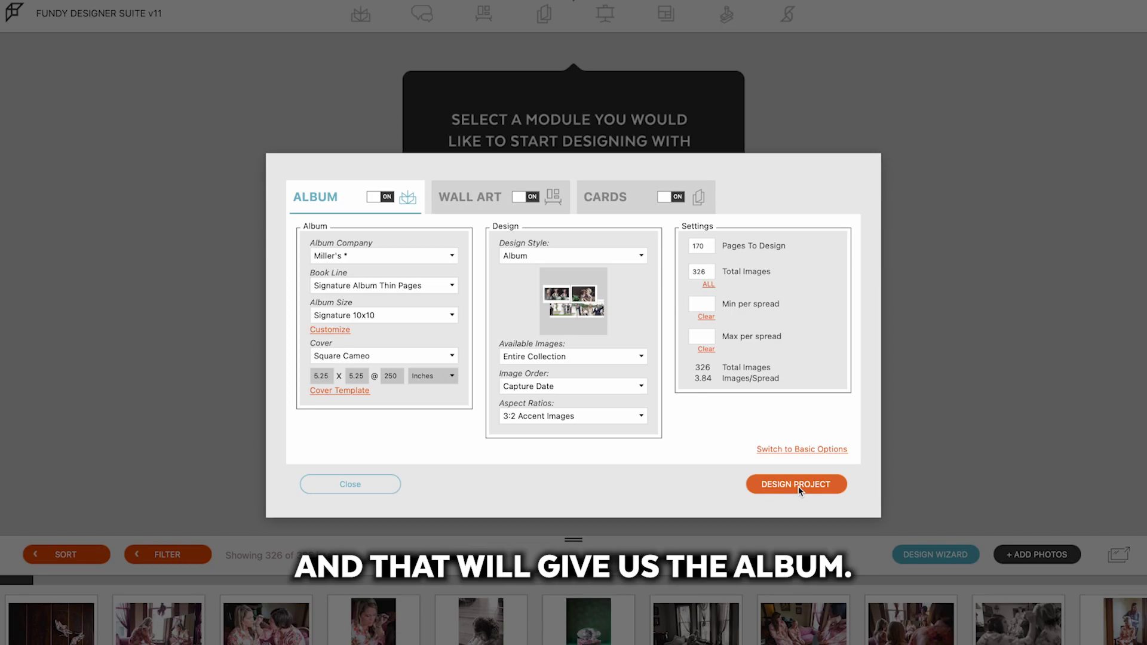
- Set the wall art design style to Designs That Sell
{"action": "left_click", "coordinate": [487, 202]}
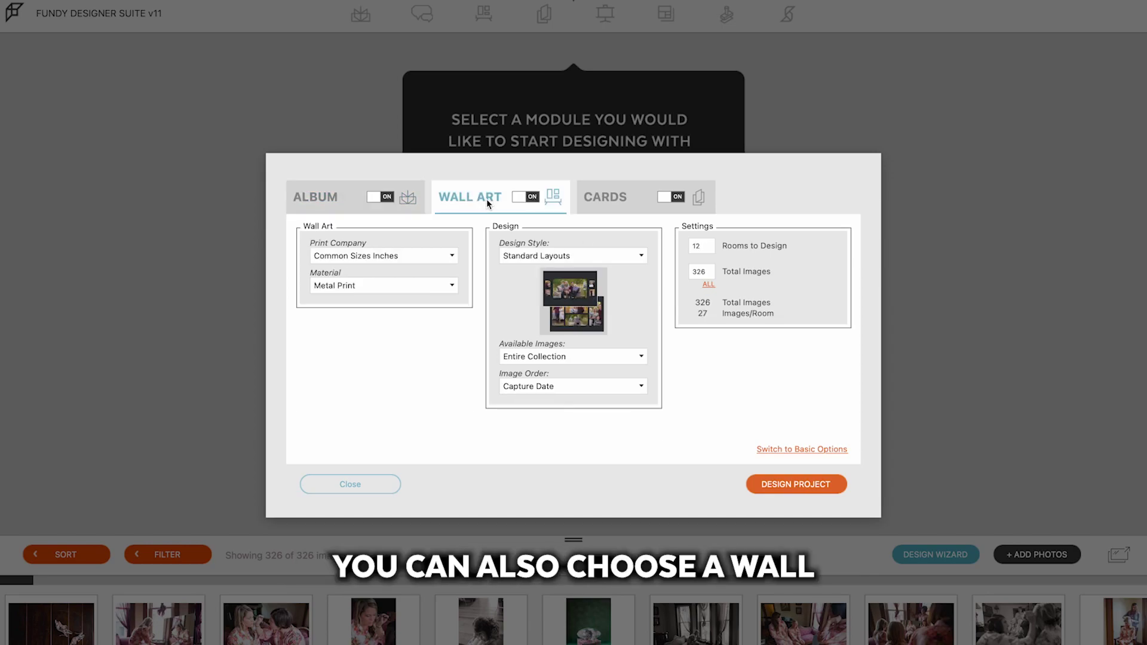
{"action": "left_click", "coordinate": [548, 254]}
{"action": "left_click", "coordinate": [557, 273]}
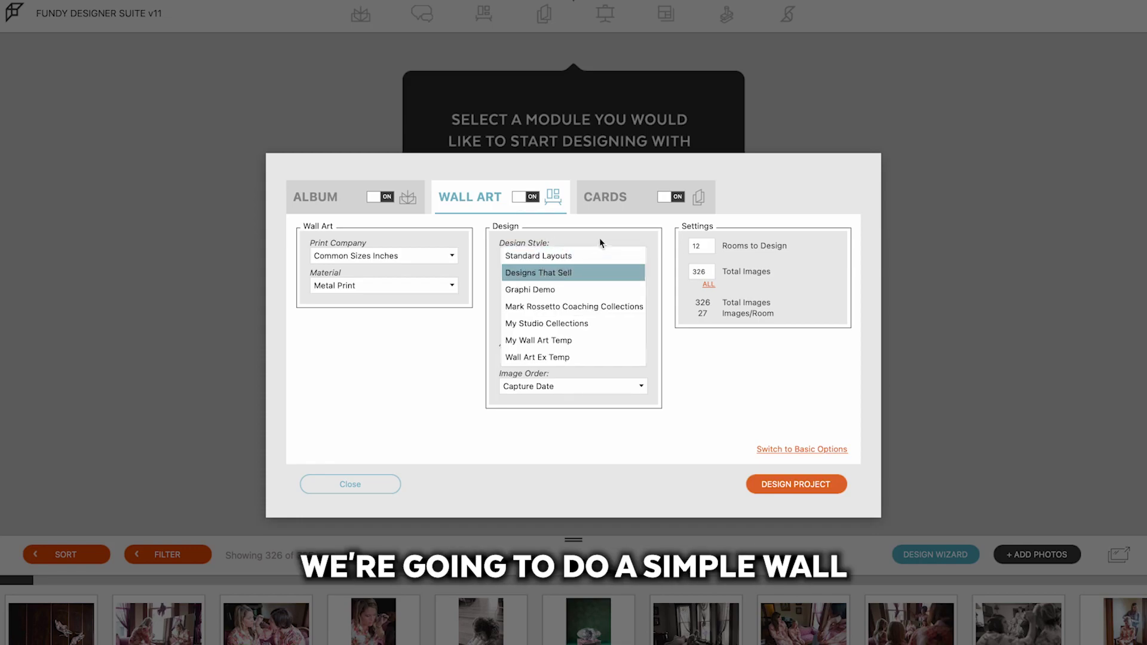
- Generate the project with album, wall art and cards after checking their settings, and open the designed album
{"action": "left_click", "coordinate": [607, 198]}
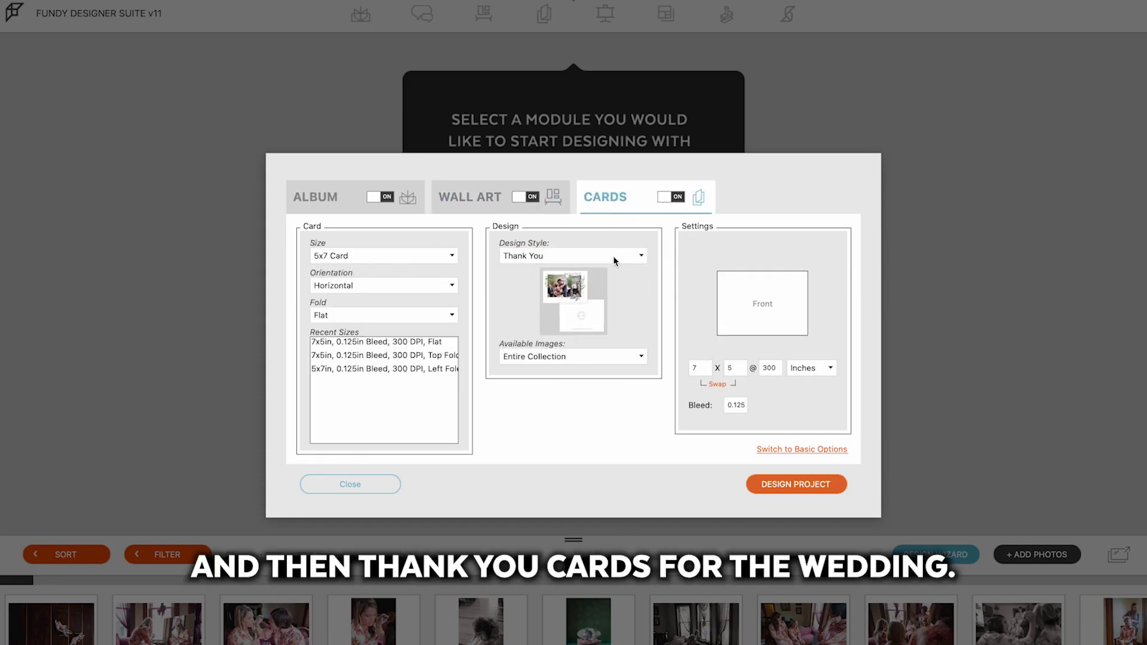
{"action": "left_click", "coordinate": [485, 196]}
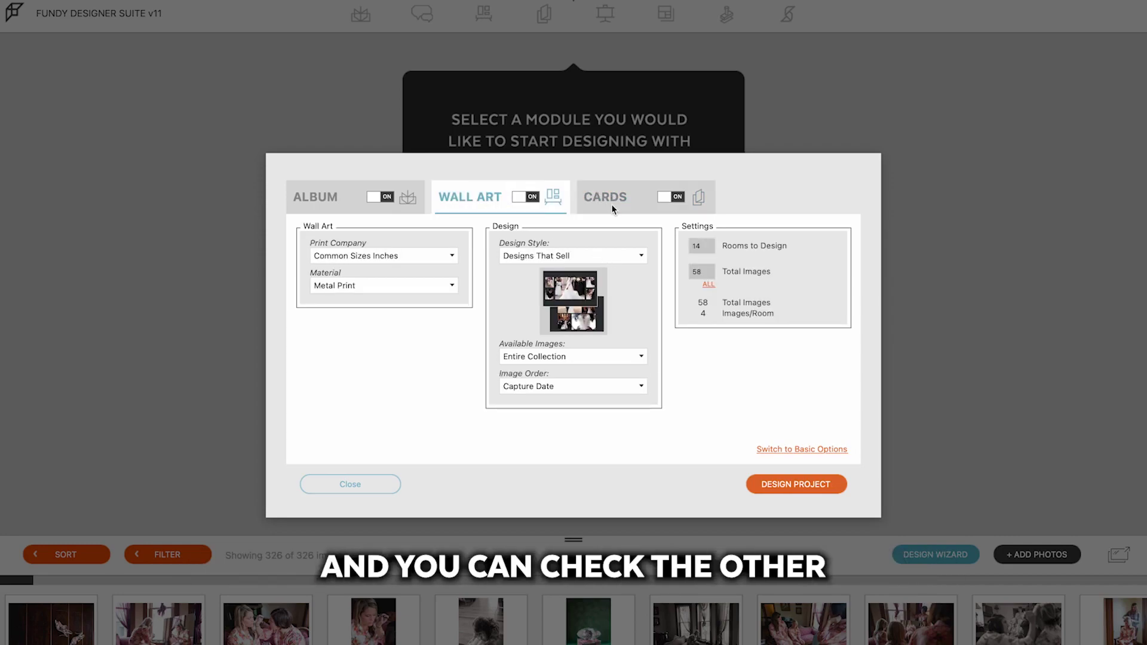
{"action": "left_click", "coordinate": [332, 198]}
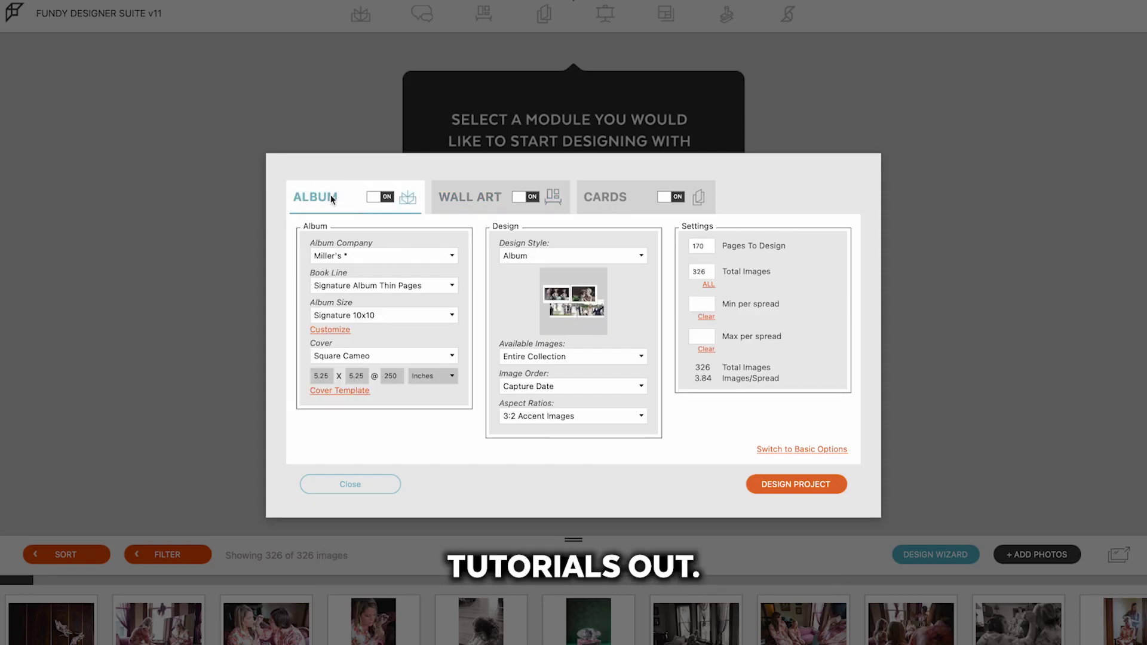
{"action": "left_click", "coordinate": [792, 485]}
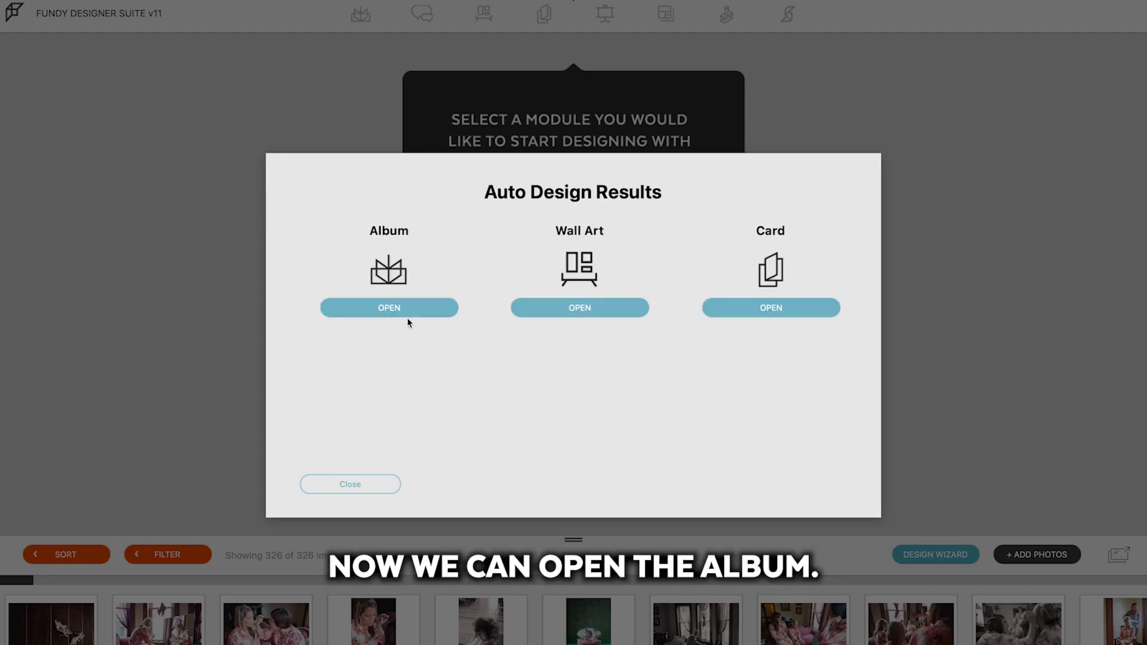
{"action": "left_click", "coordinate": [408, 311]}
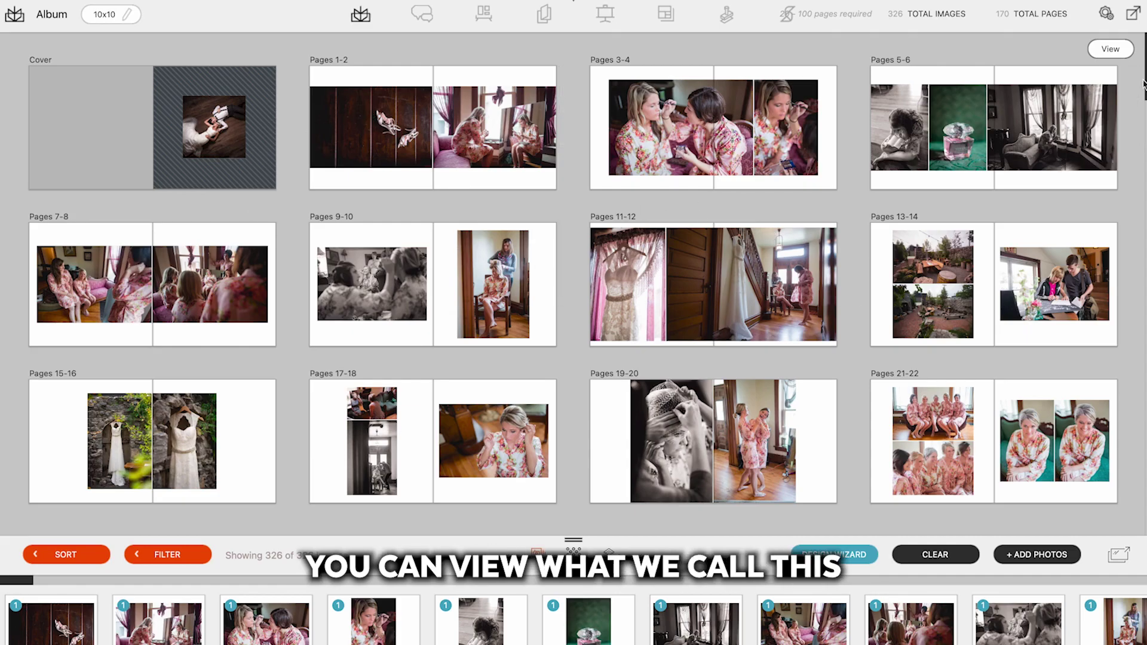
- Browse the album overview, switch to the single-spread view and examine the guidelines on the first spreads through pages 11-12
{"action": "left_click_drag", "start_coordinate": [1136, 84], "coordinate": [1138, 149]}
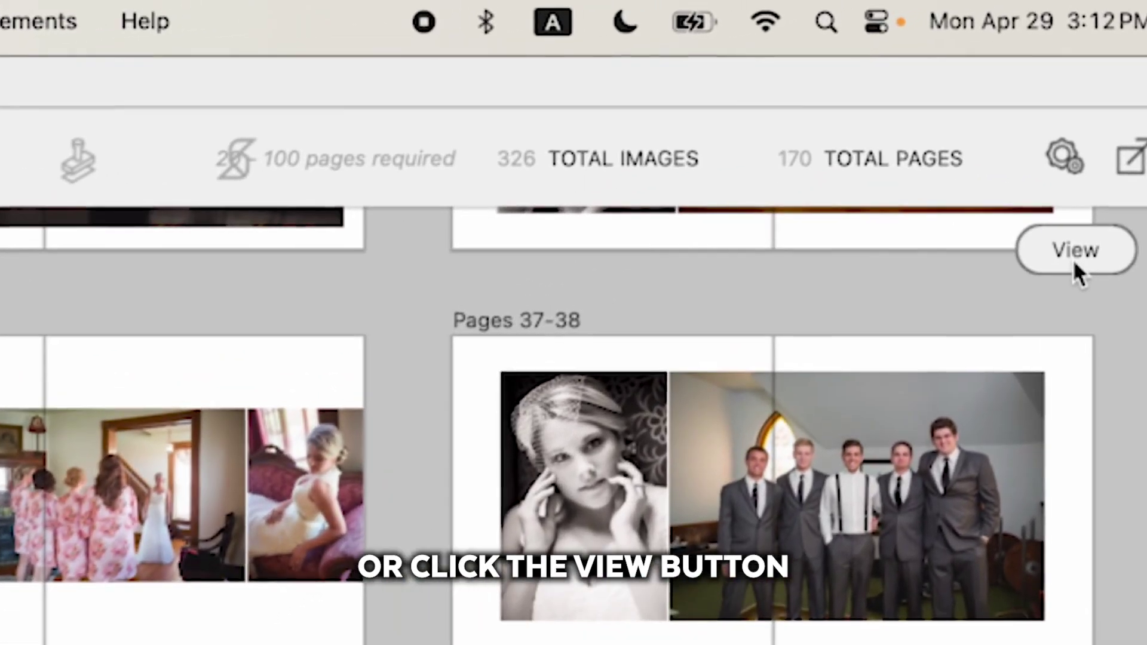
{"action": "left_click", "coordinate": [1110, 49]}
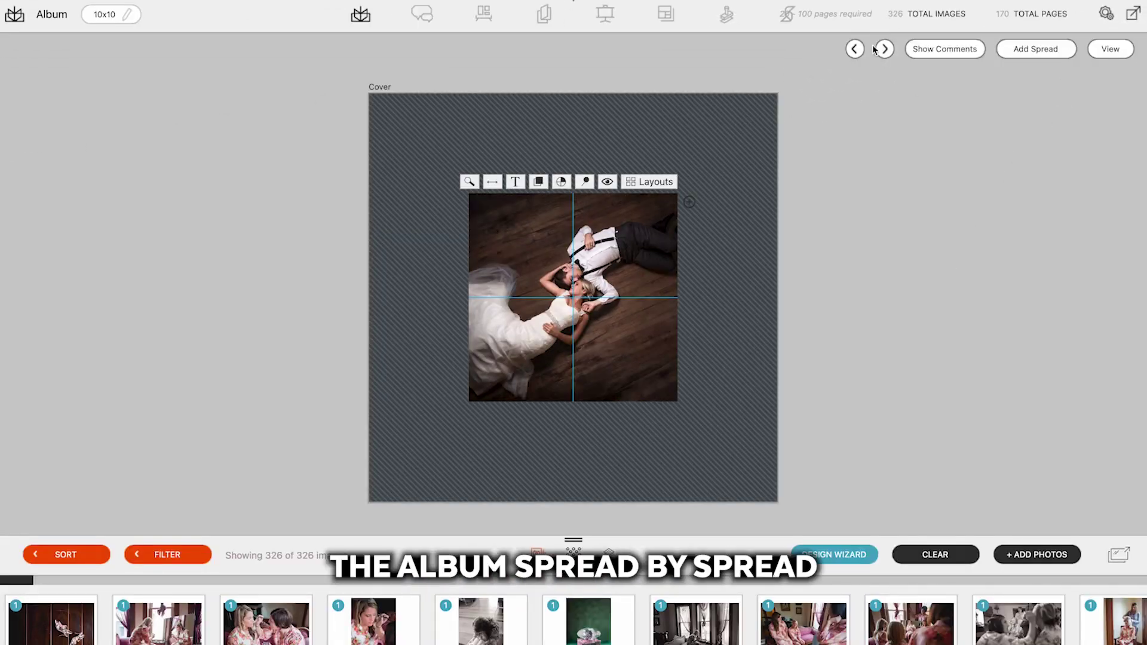
{"action": "left_click", "coordinate": [598, 198]}
{"action": "left_click", "coordinate": [885, 49]}
{"action": "left_click", "coordinate": [885, 49]}
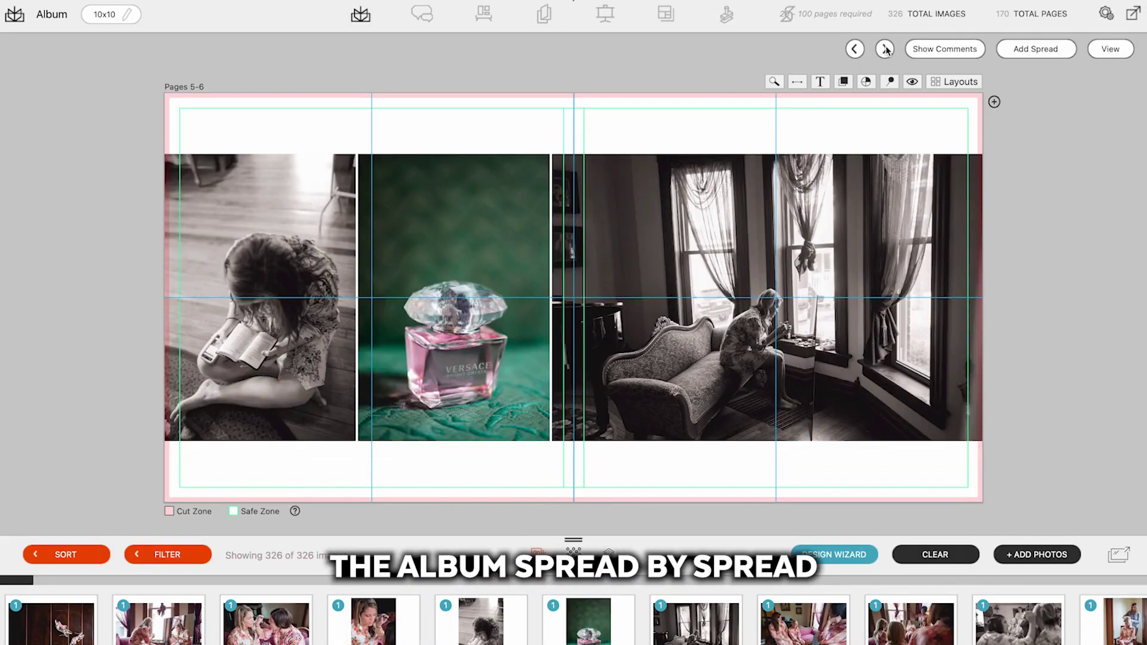
{"action": "left_click", "coordinate": [884, 49]}
{"action": "left_click", "coordinate": [885, 48]}
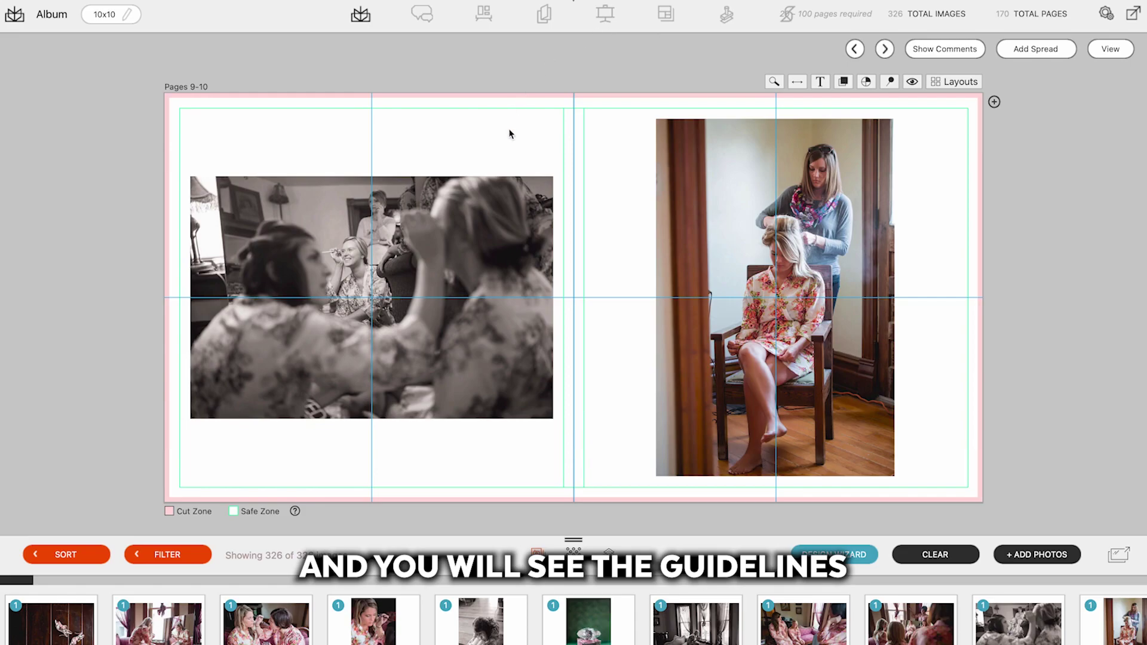
{"action": "left_click", "coordinate": [885, 49]}
{"action": "left_click", "coordinate": [855, 49]}
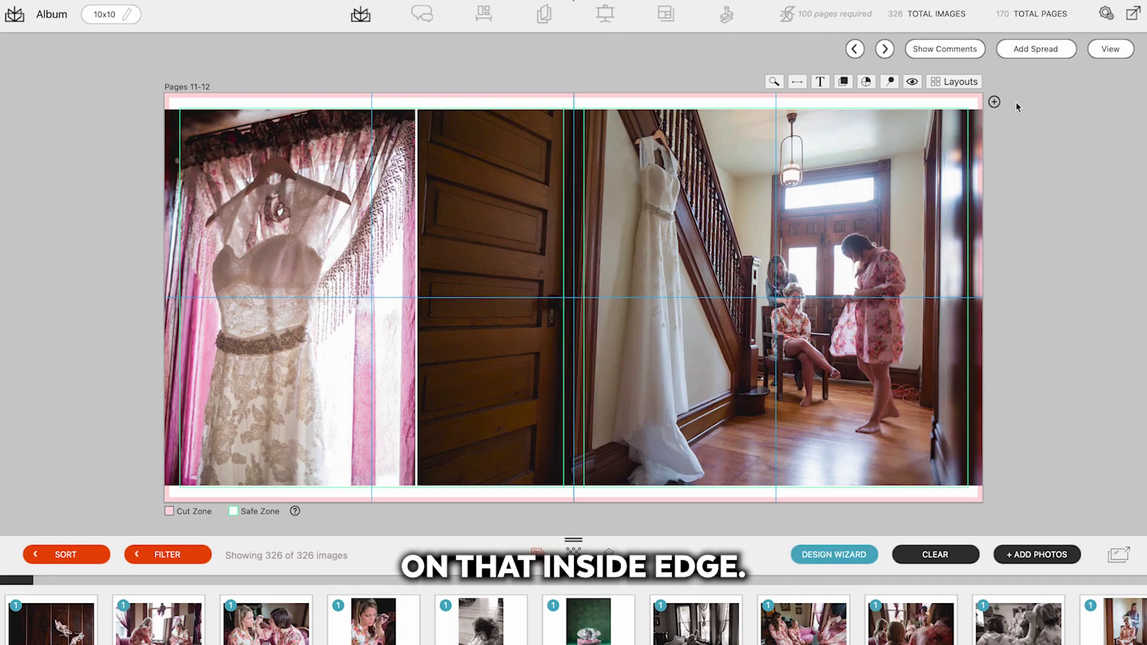
- On pages 19-20, enlarge the photo of the two laughing women in its frame and reposition it so an eye sits near the safe zone line
{"action": "key", "text": "Right"}
{"action": "key", "text": "Right"}
{"action": "key", "text": "Right"}
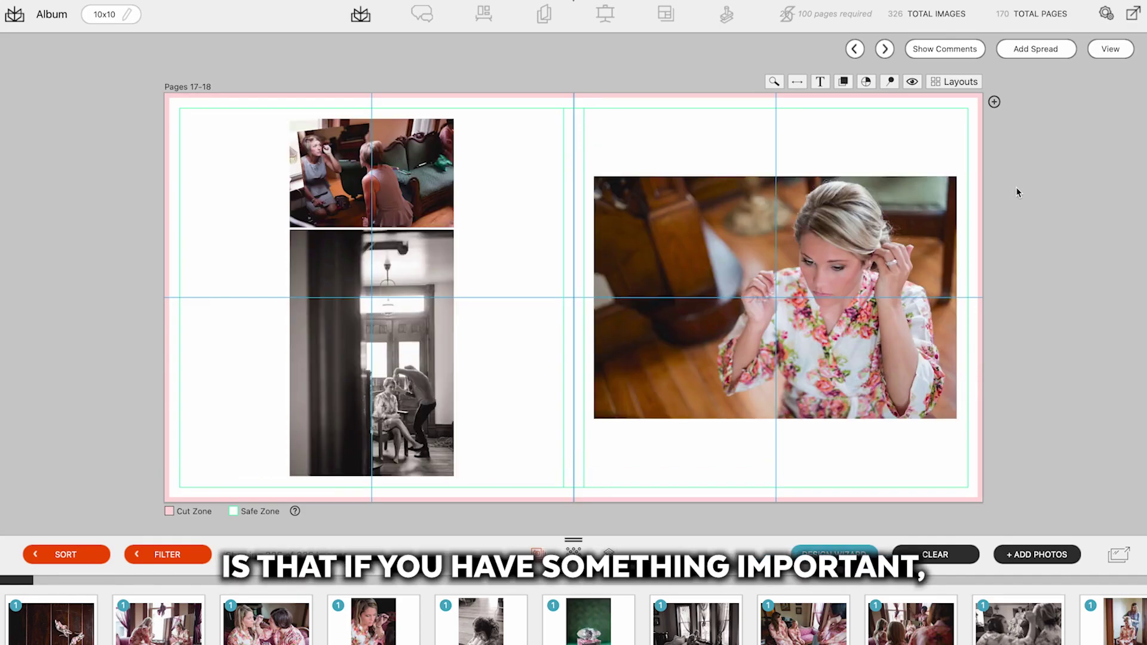
{"action": "key", "text": "Right"}
{"action": "left_click", "coordinate": [779, 233]}
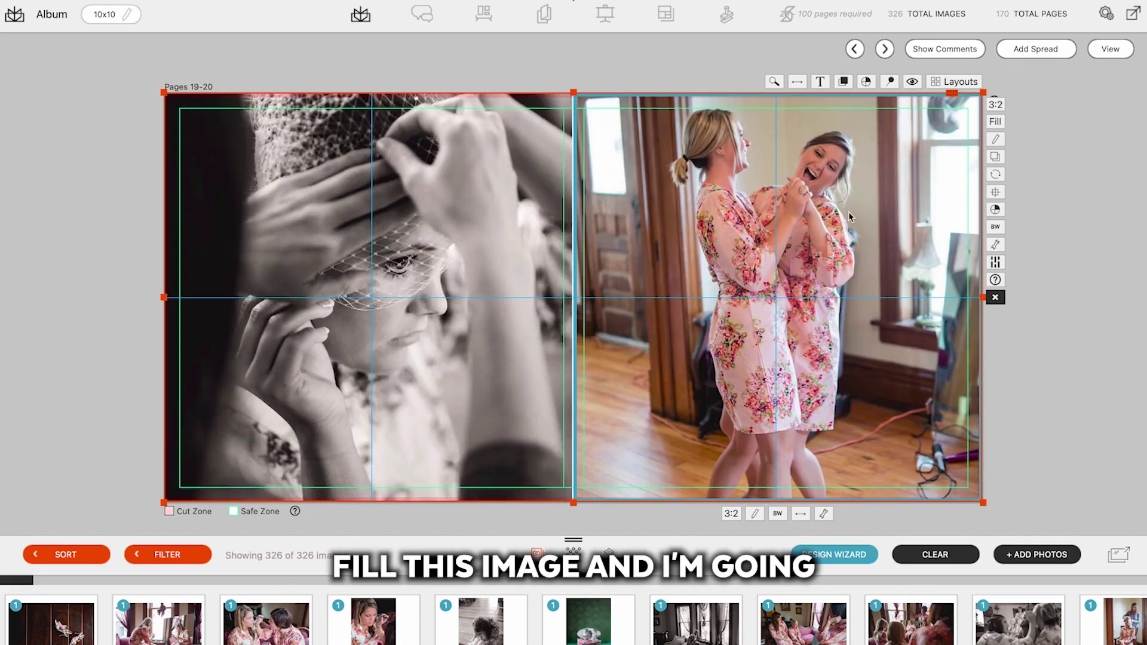
{"action": "left_click", "coordinate": [824, 513]}
{"action": "left_click_drag", "start_coordinate": [771, 473], "coordinate": [784, 473]}
{"action": "left_click_drag", "start_coordinate": [852, 403], "coordinate": [840, 356]}
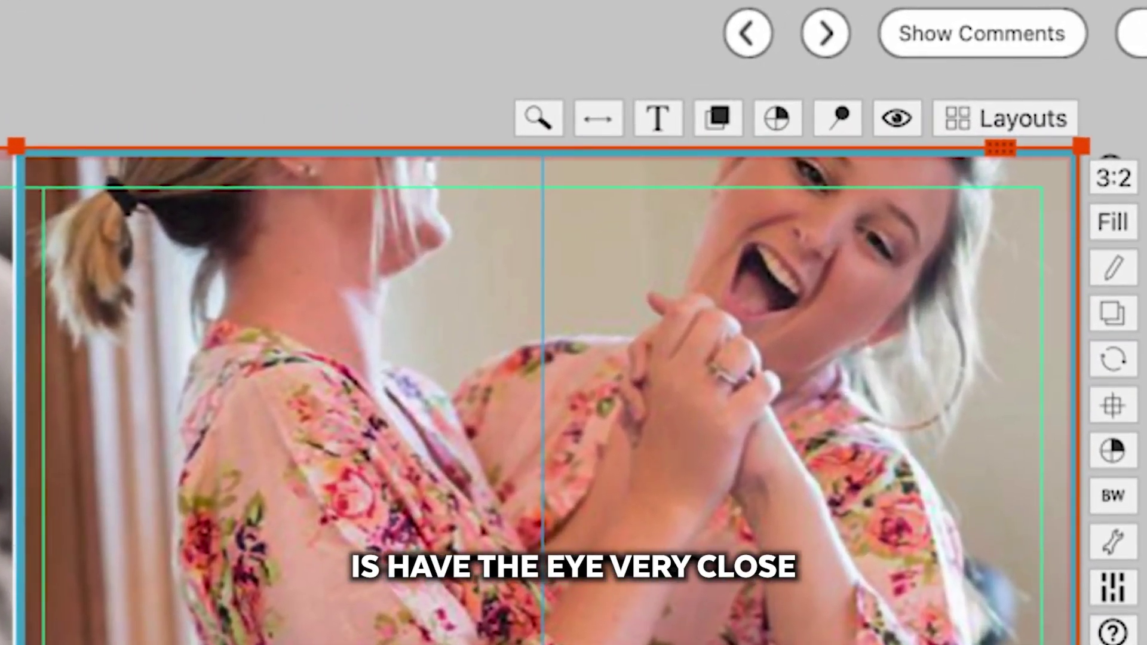
{"action": "key", "text": "Escape"}
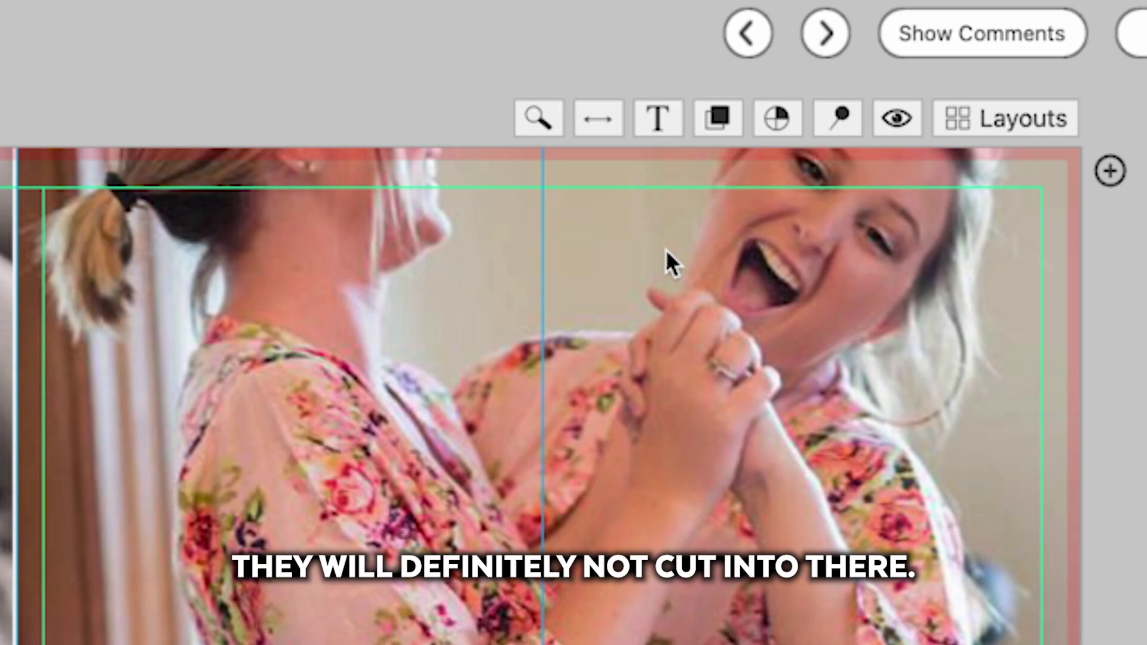
- Return to the album overview and move the bridesmaids spread from pages 35-36 to pages 43-44
{"action": "left_click_drag", "start_coordinate": [618, 252], "coordinate": [616, 484]}
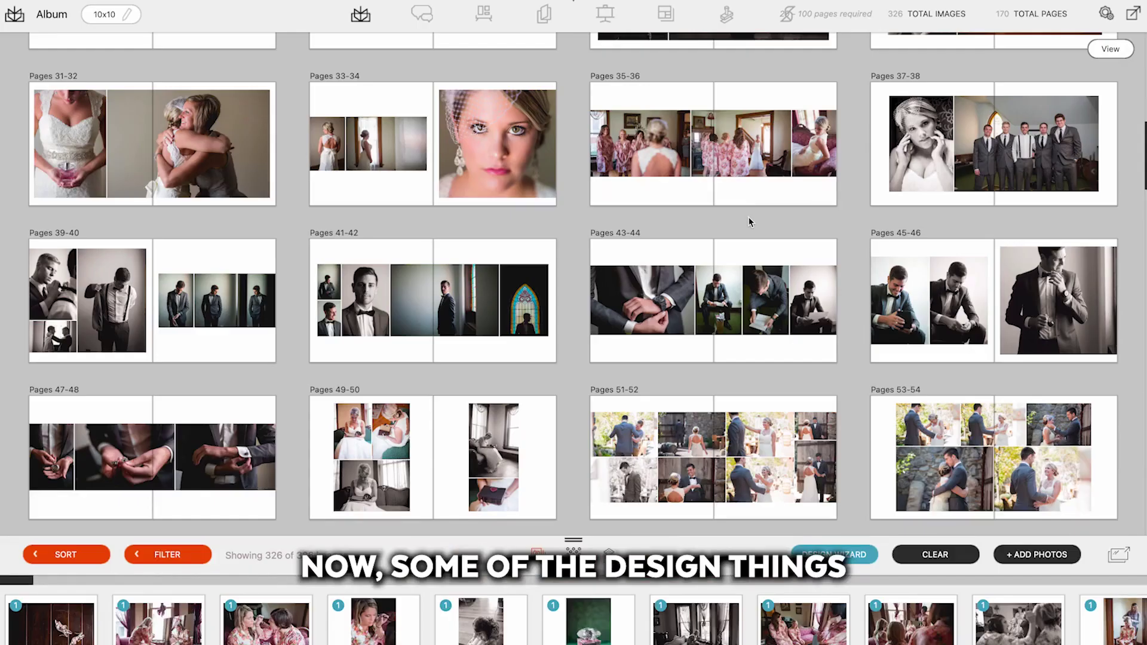
{"action": "mouse_move", "coordinate": [824, 108]}
{"action": "left_click_drag", "start_coordinate": [847, 89], "coordinate": [866, 236]}
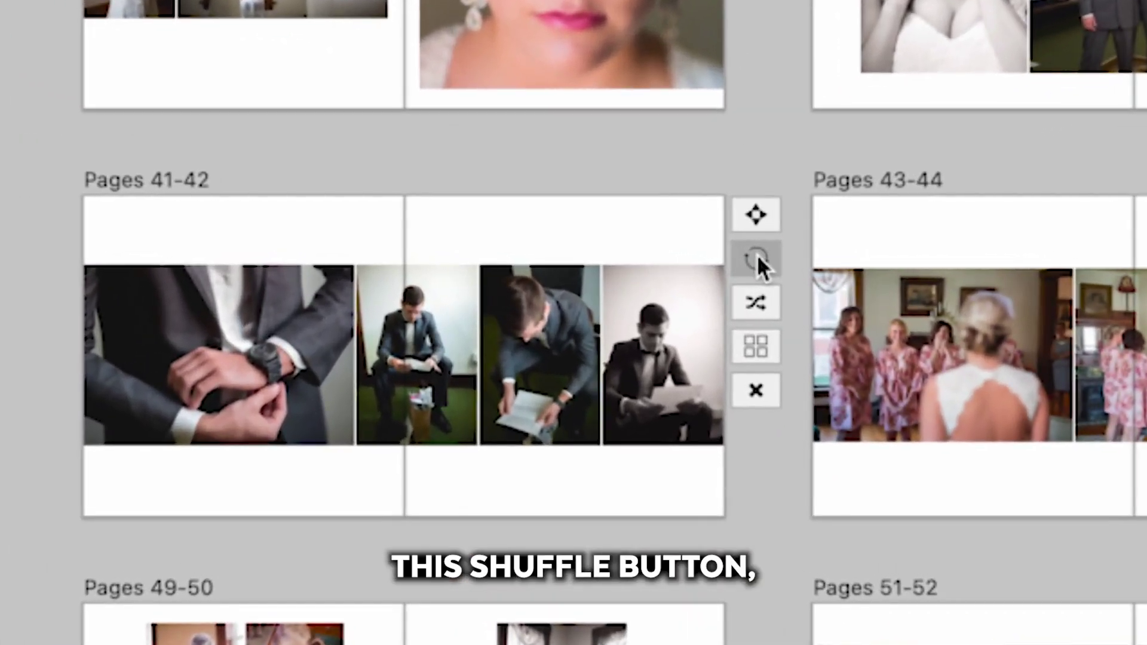
- Shuffle the groom photos on the pages 41-42 spread and switch that spread to a different layout
{"action": "left_click", "coordinate": [758, 256]}
{"action": "left_click", "coordinate": [758, 255]}
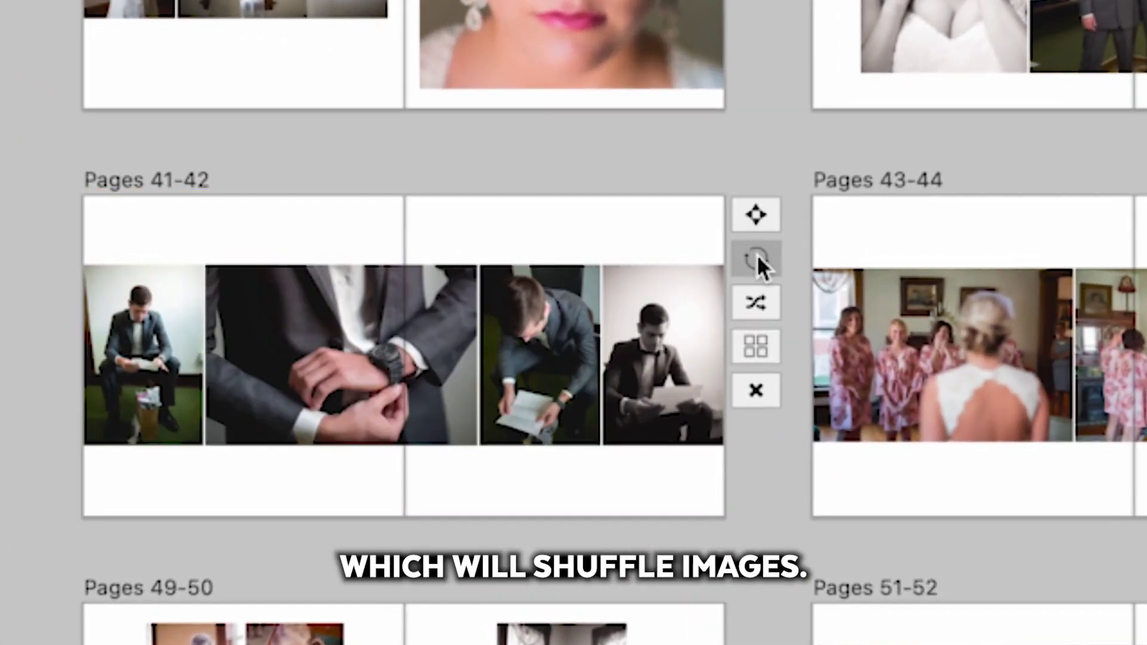
{"action": "left_click", "coordinate": [756, 305]}
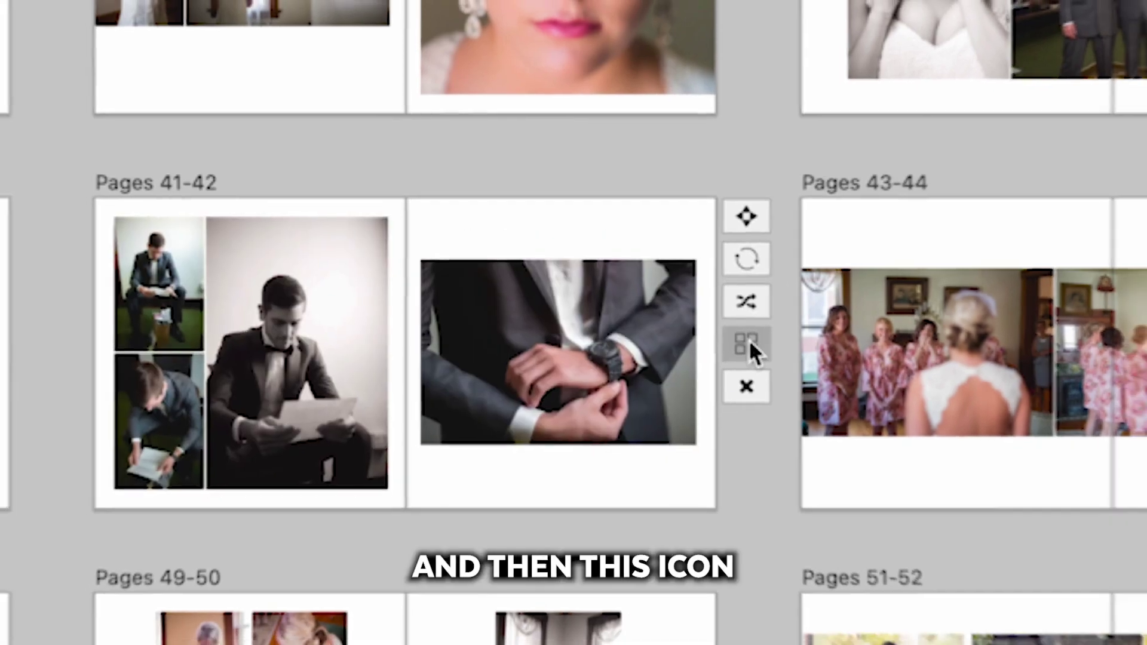
- Give pages 41-42 the layout with one large photo beside three small ones, and swap the groom's black-and-white portrait into the large frame
{"action": "left_click", "coordinate": [756, 347]}
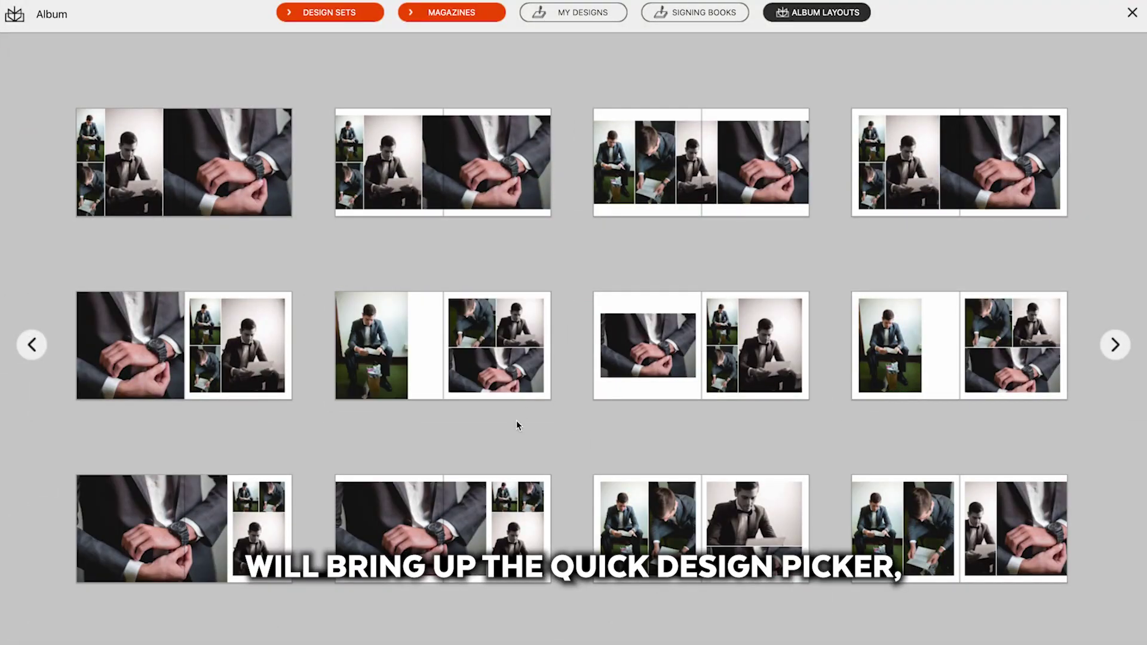
{"action": "left_click", "coordinate": [443, 529]}
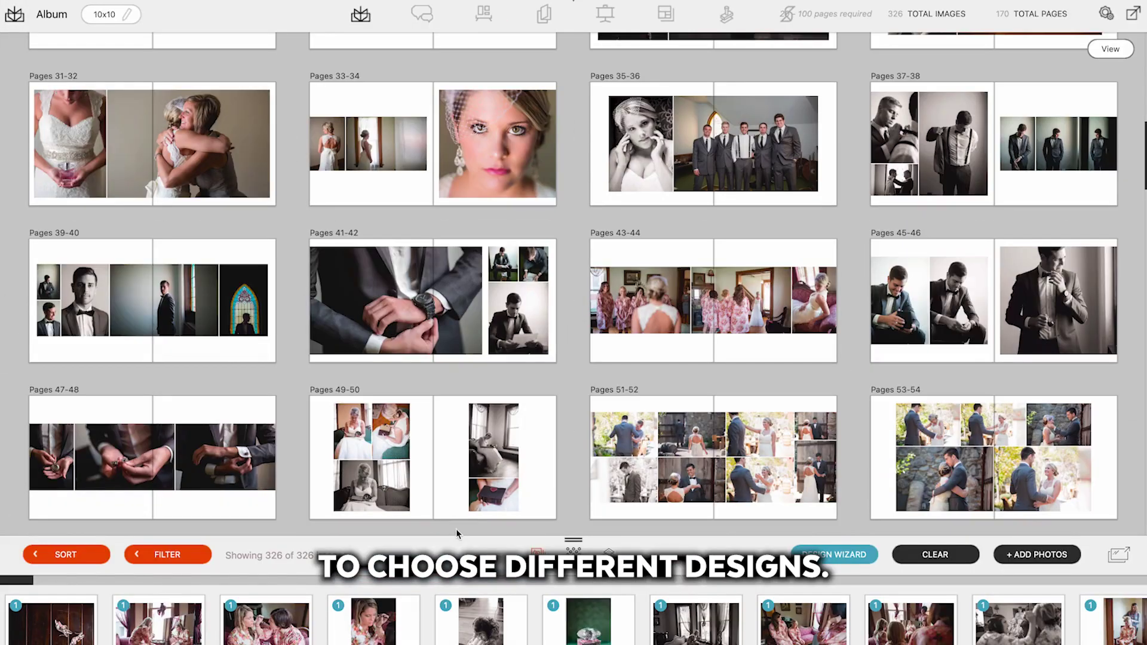
{"action": "left_click_drag", "start_coordinate": [518, 319], "coordinate": [418, 288]}
{"action": "left_click_drag", "start_coordinate": [494, 272], "coordinate": [515, 310]}
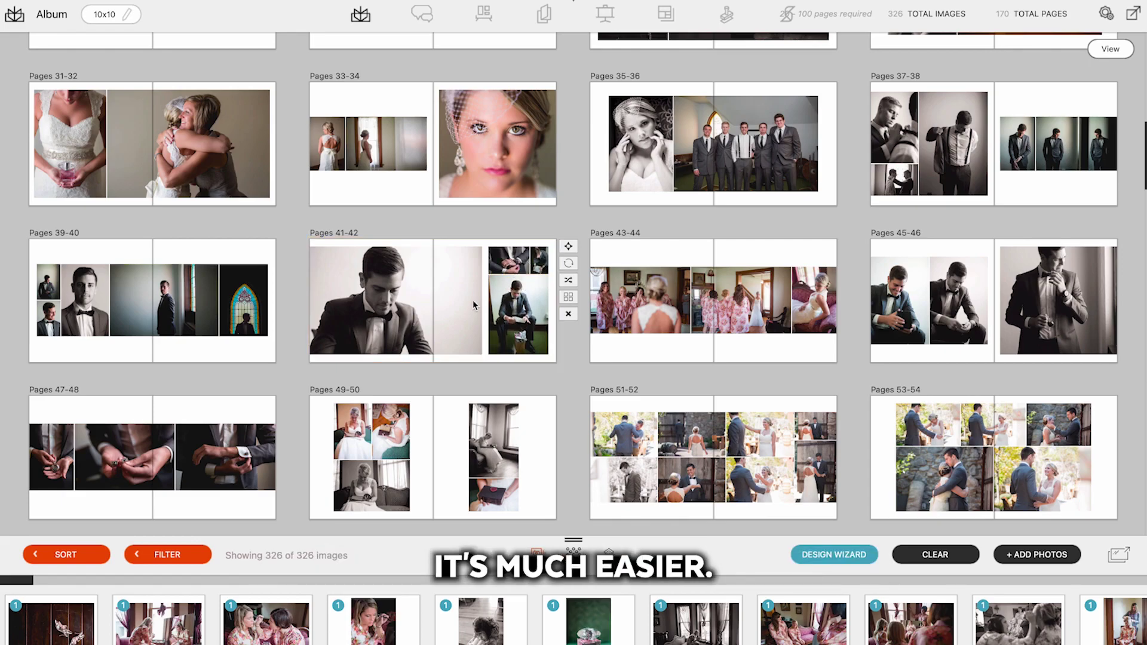
- Open pages 41-42 in the single-spread view and resize the three small photos, making the upper row taller and its wristwatch photo narrower
{"action": "double_click", "coordinate": [518, 276]}
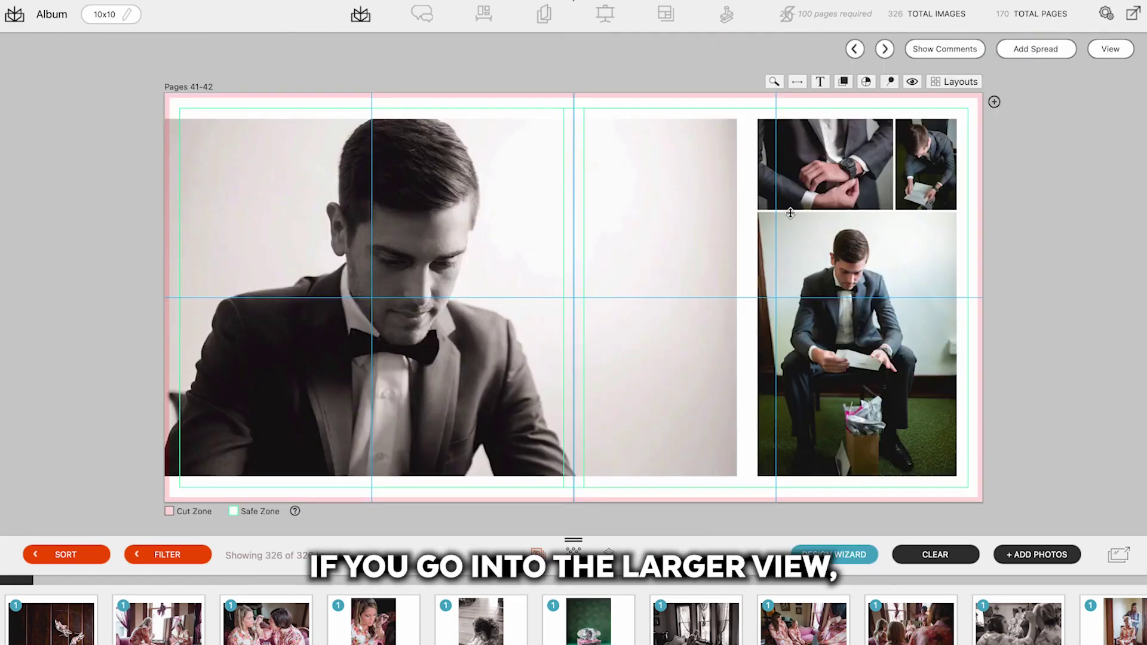
{"action": "left_click_drag", "start_coordinate": [788, 214], "coordinate": [782, 254]}
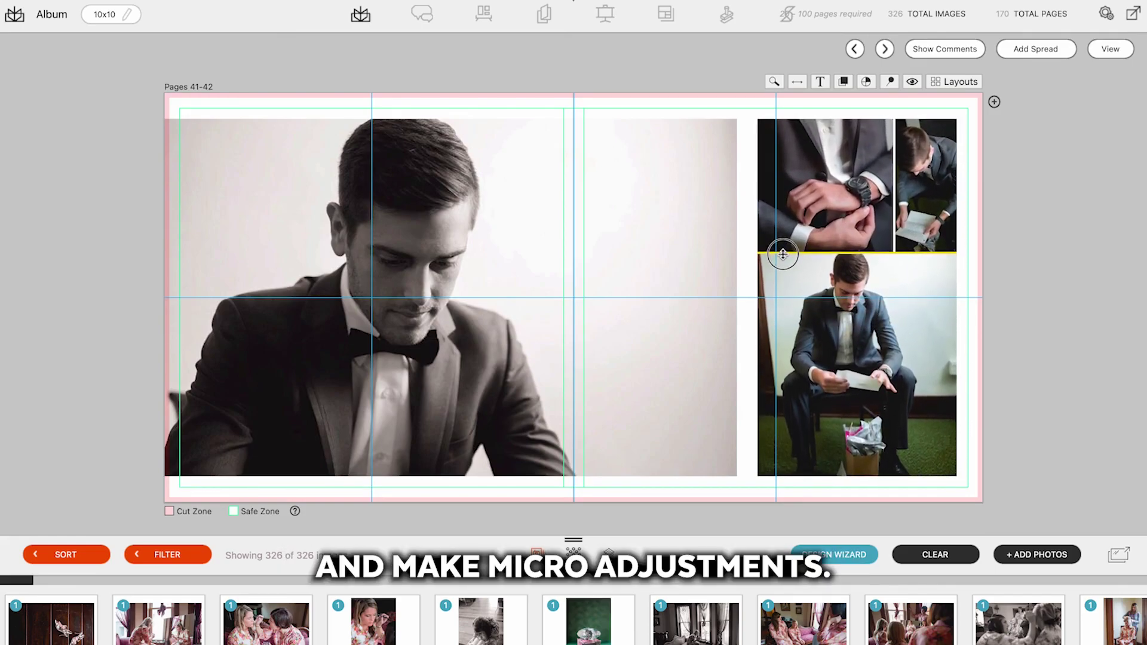
{"action": "mouse_move", "coordinate": [893, 209]}
{"action": "left_mouse_down"}
{"action": "mouse_move", "coordinate": [821, 211]}
{"action": "mouse_move", "coordinate": [880, 210]}
{"action": "left_mouse_up"}
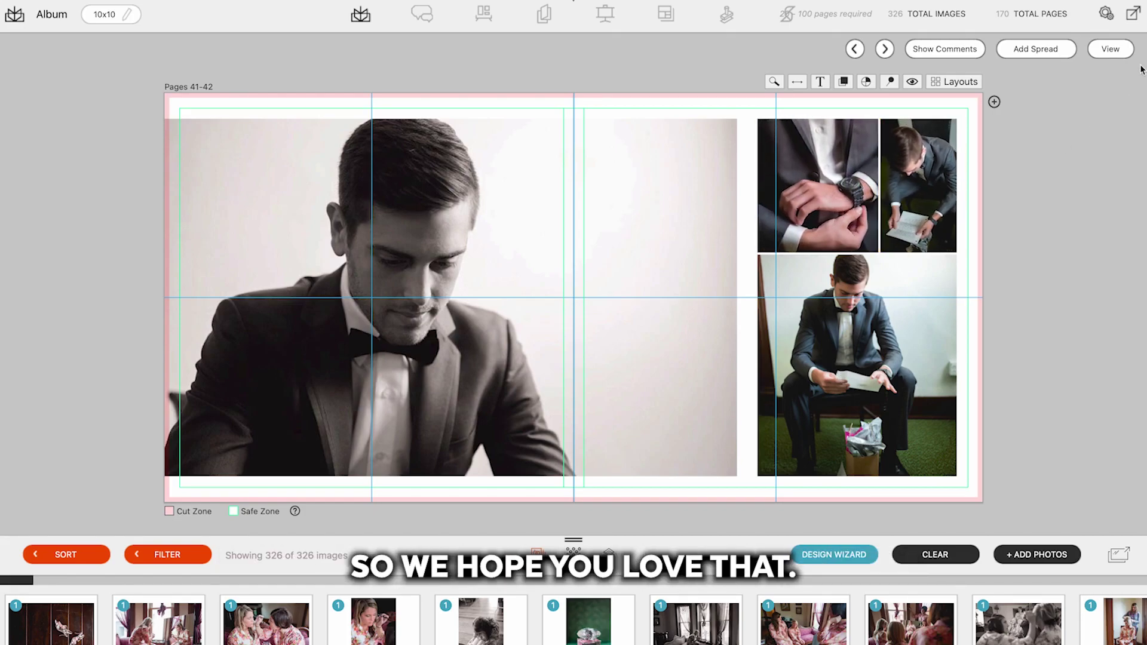
- Return to the album overview and remove the bridesmaids spread on pages 43-44
{"action": "left_click", "coordinate": [1110, 49]}
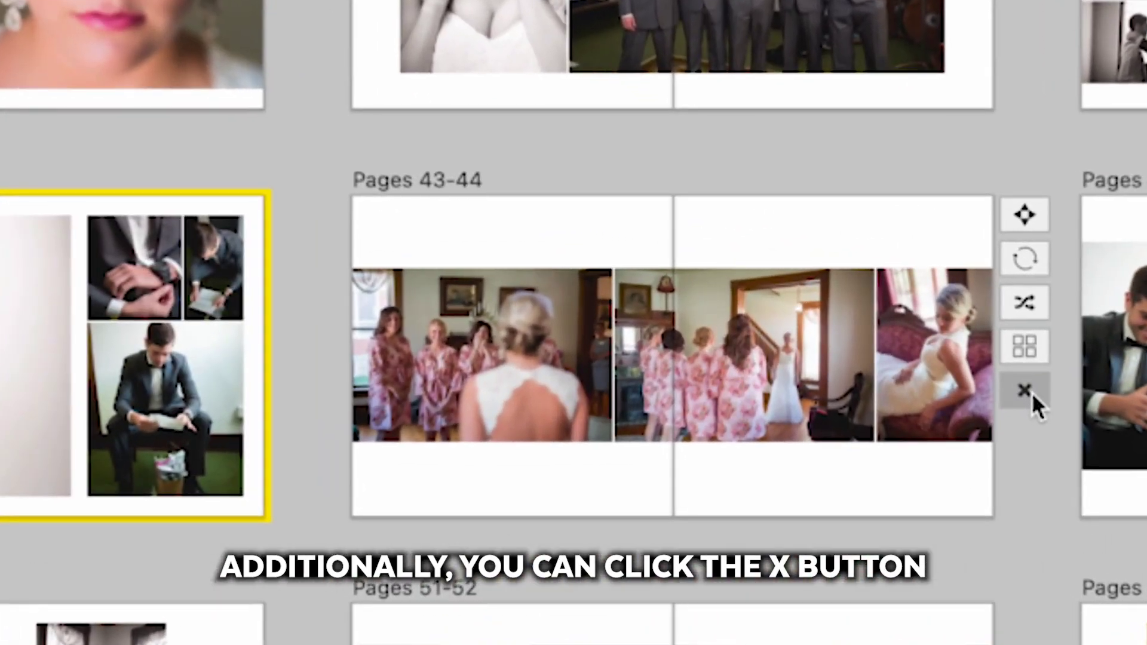
{"action": "left_click", "coordinate": [1025, 392]}
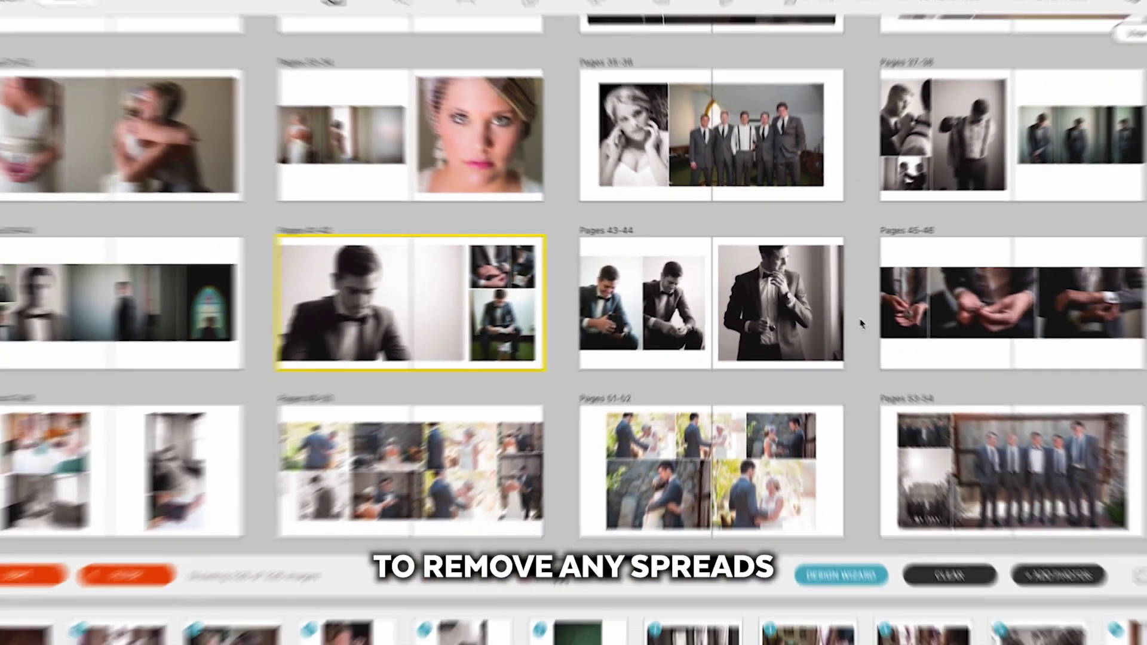
- Swap the lower couple photo nearest the middle of the right page on pages 49-50 with the embracing couple photo on pages 51-52
{"action": "scroll", "coordinate": [696, 320], "scroll_direction": "down", "scroll_amount": 1}
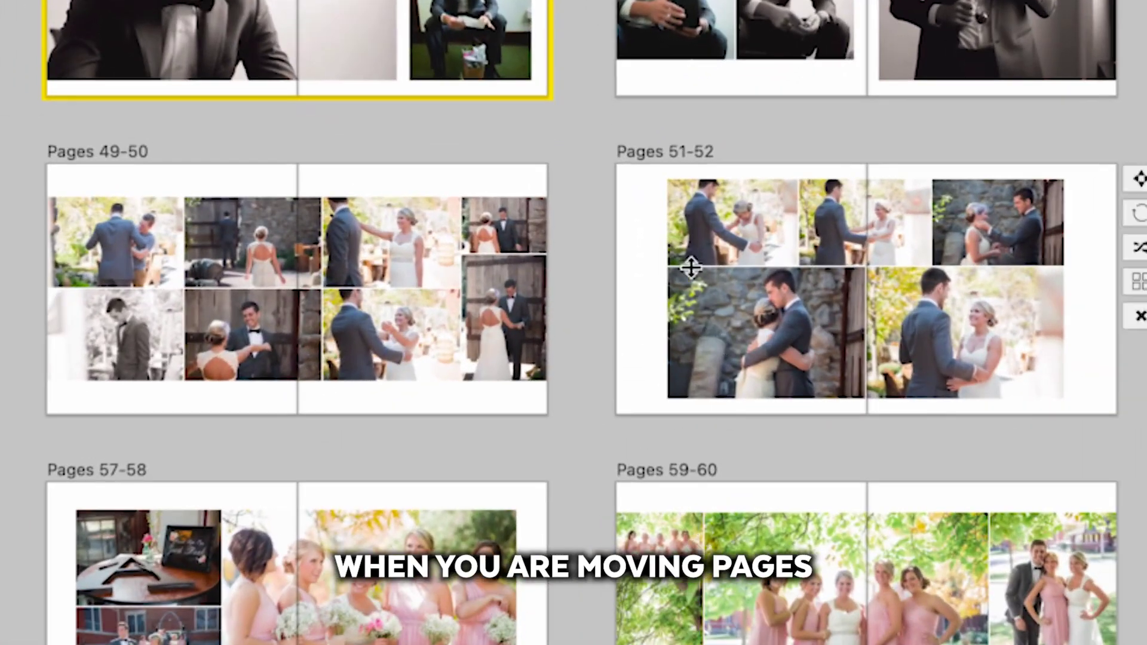
{"action": "mouse_move", "coordinate": [529, 452]}
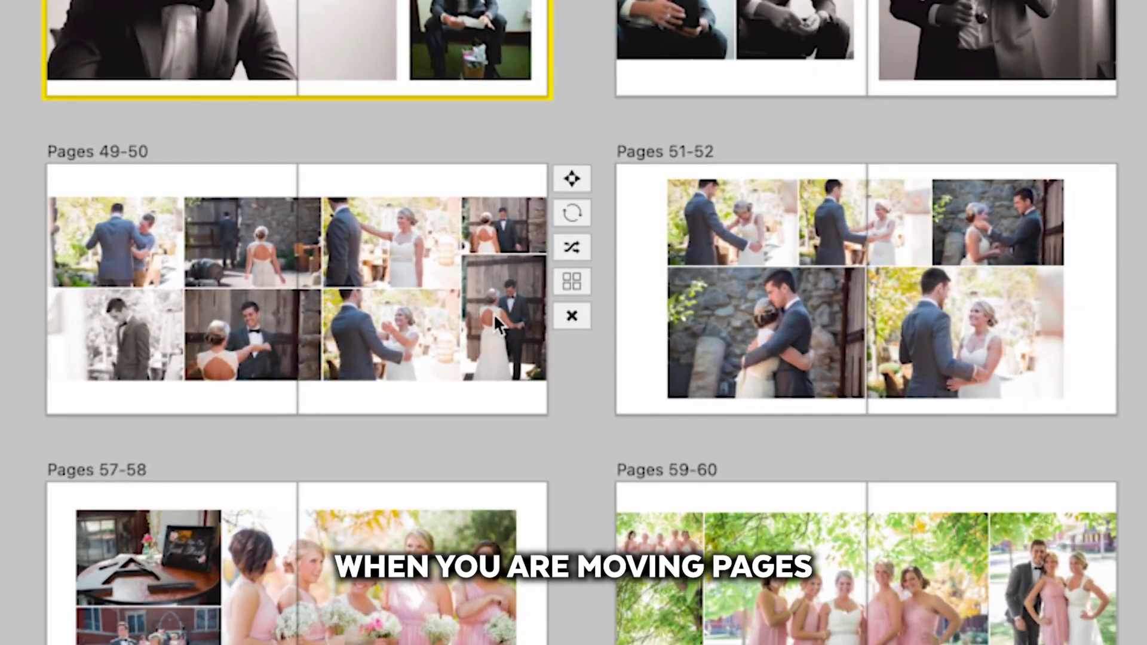
{"action": "left_click_drag", "start_coordinate": [391, 333], "coordinate": [812, 353]}
- Move the embracing couple photo to pages 59-60, inserting it between the two small stacked bridesmaids photos and the large one
{"action": "left_click_drag", "start_coordinate": [390, 327], "coordinate": [705, 598]}
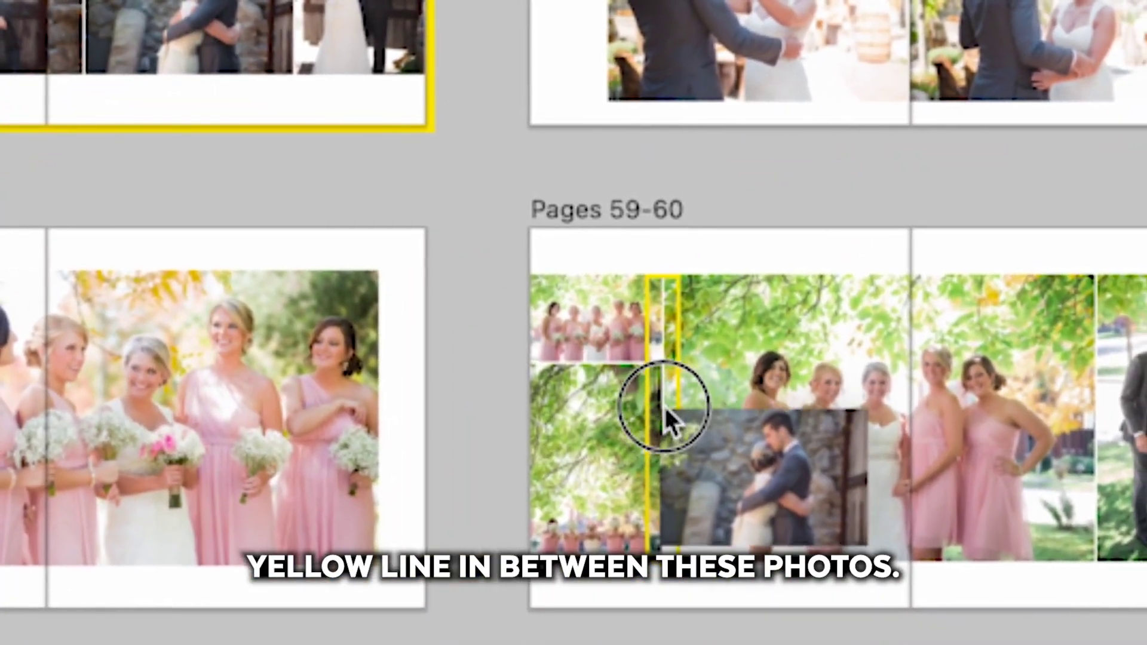
{"action": "left_click_drag", "start_coordinate": [664, 404], "coordinate": [623, 394]}
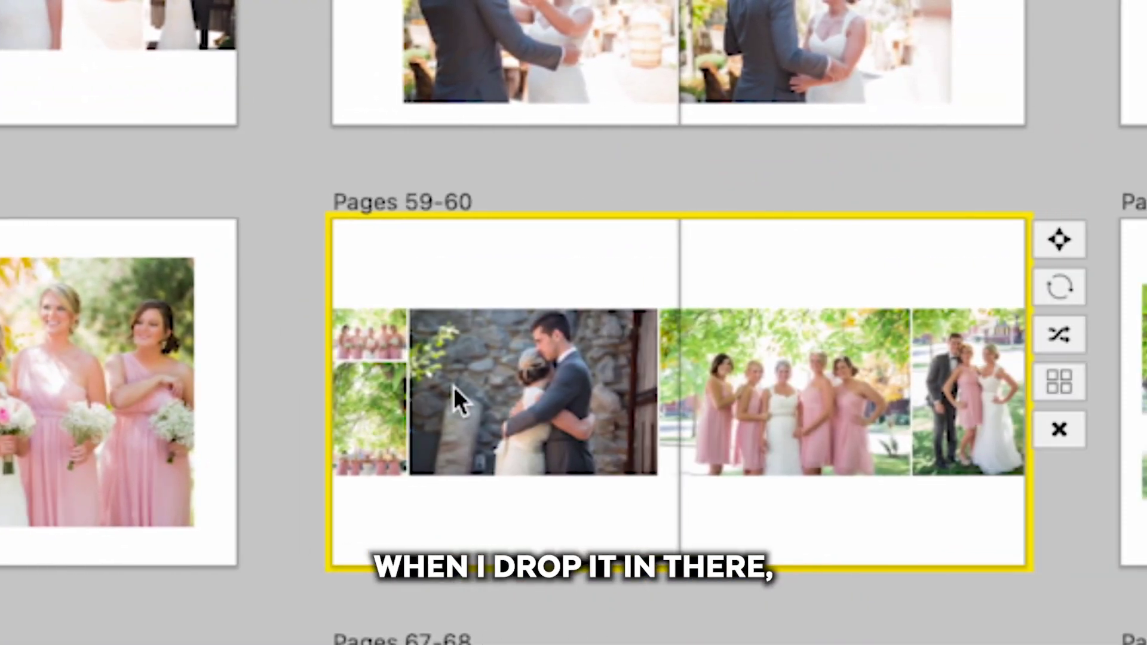
{"action": "left_click_drag", "start_coordinate": [454, 386], "coordinate": [481, 388]}
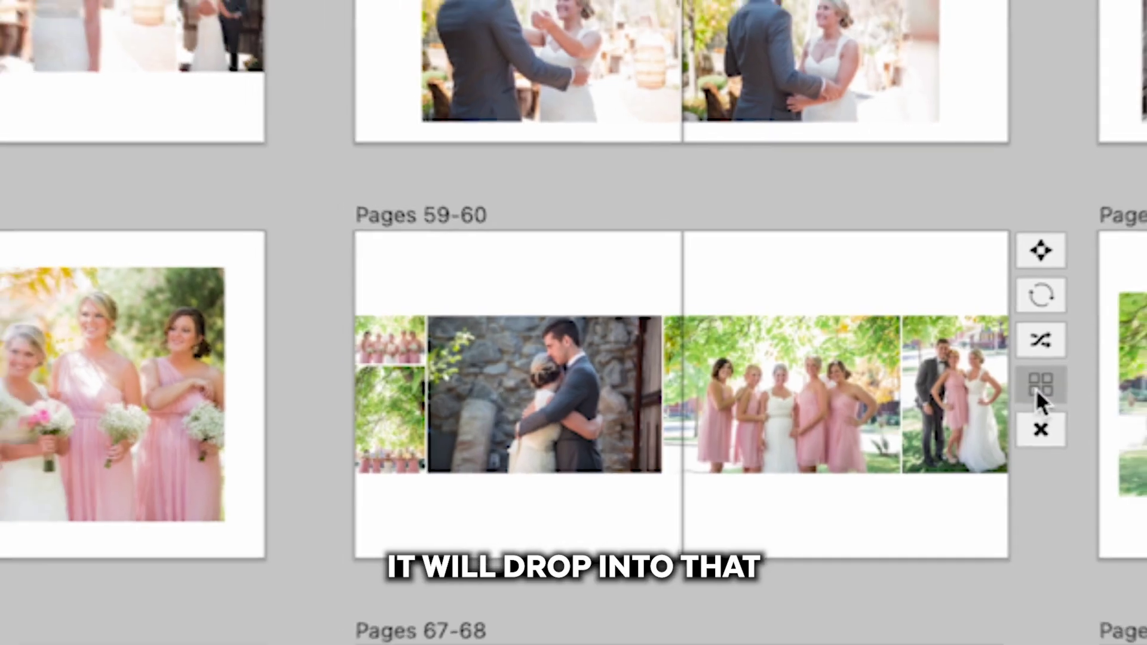
- Switch pages 59-60 to the layout with the embracing couple large in the center and small photos on both sides, and open that spread
{"action": "left_click", "coordinate": [1043, 390]}
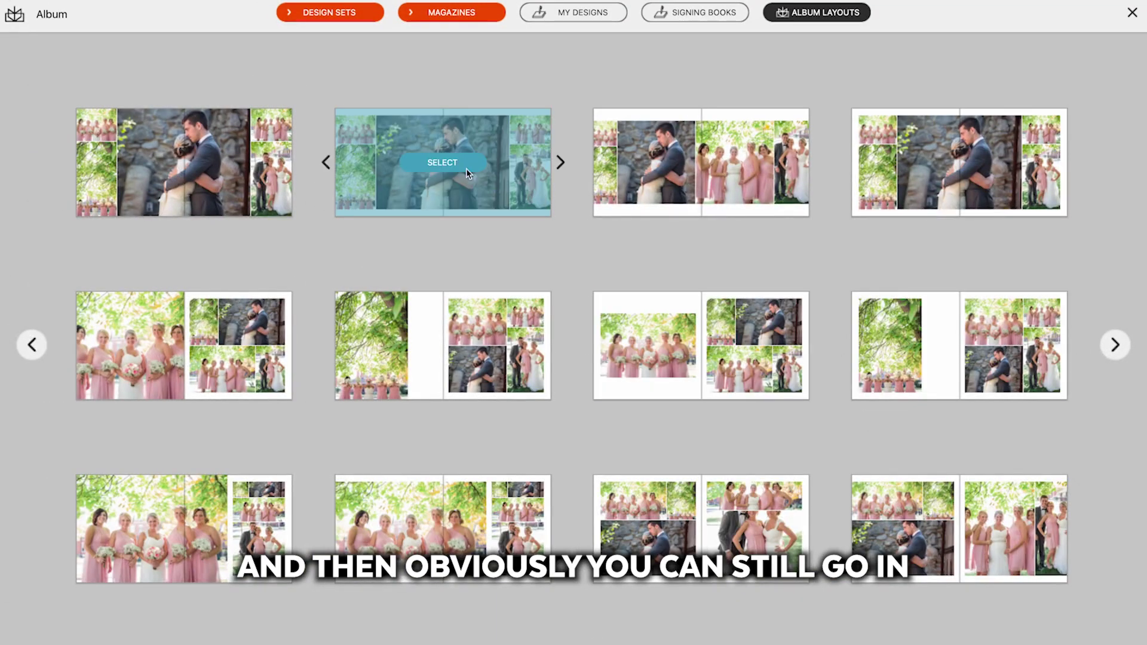
{"action": "left_click", "coordinate": [466, 169]}
{"action": "left_click", "coordinate": [735, 408]}
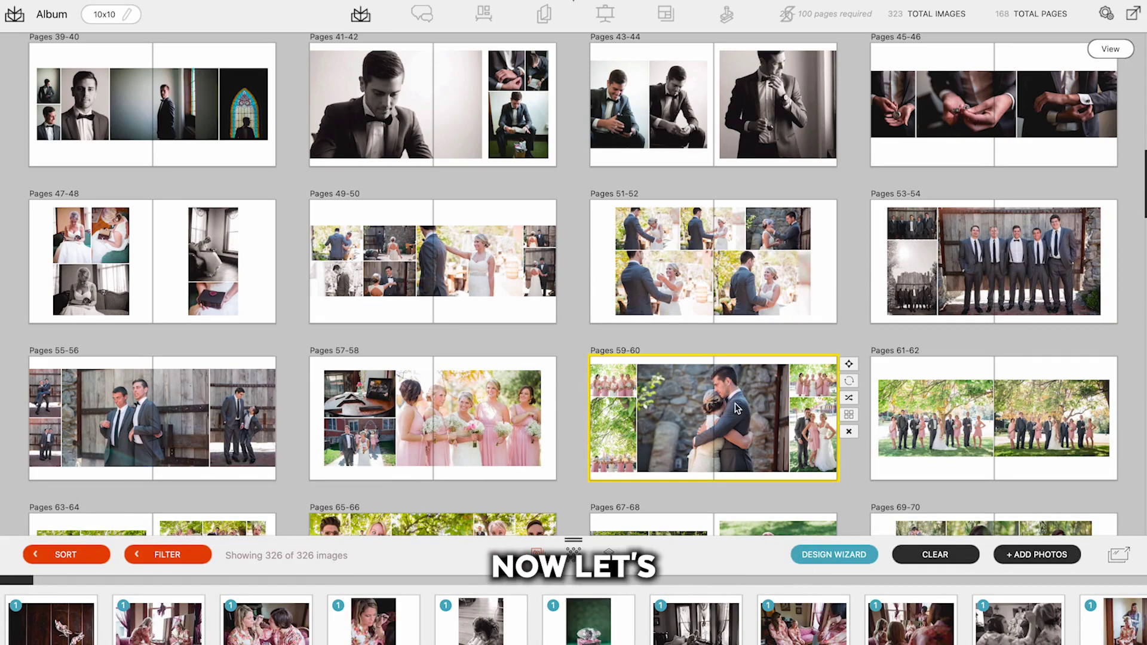
{"action": "double_click", "coordinate": [735, 409]}
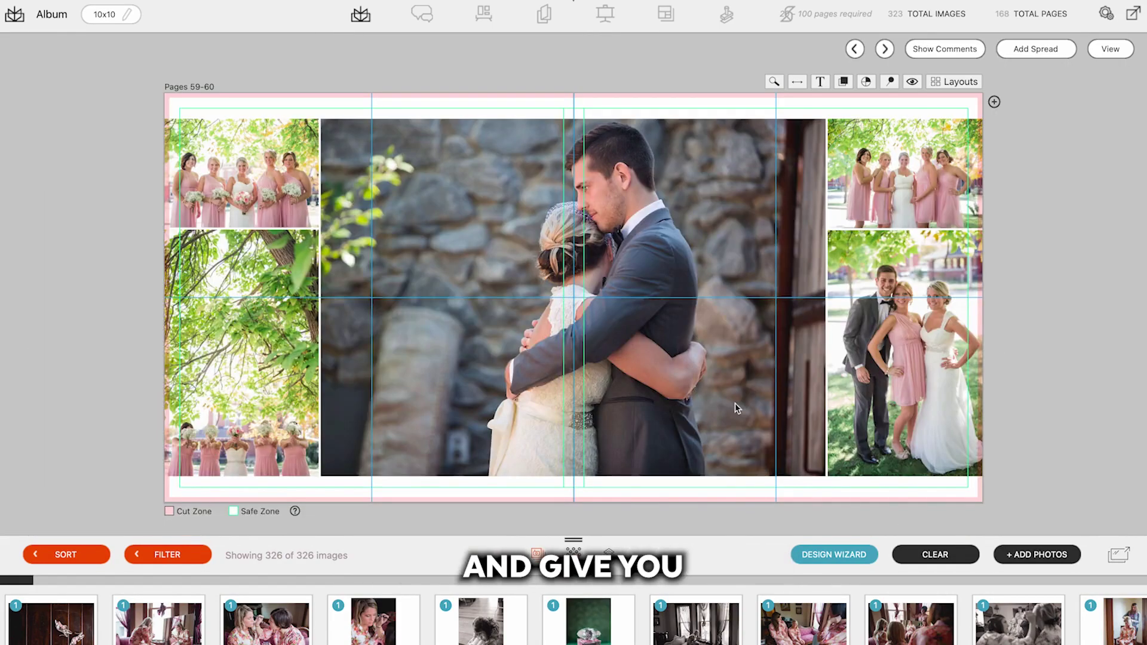
- Try a bright pink background color on the pages 59-60 spread and set it back to Snow
{"action": "left_click", "coordinate": [715, 320]}
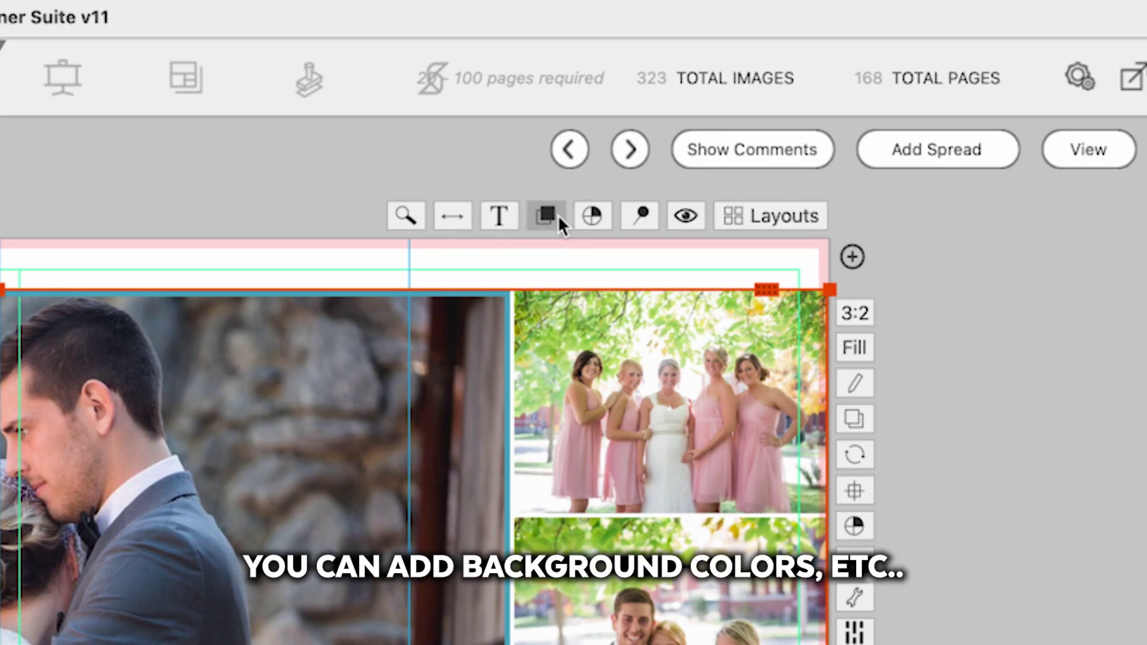
{"action": "left_click", "coordinate": [590, 216]}
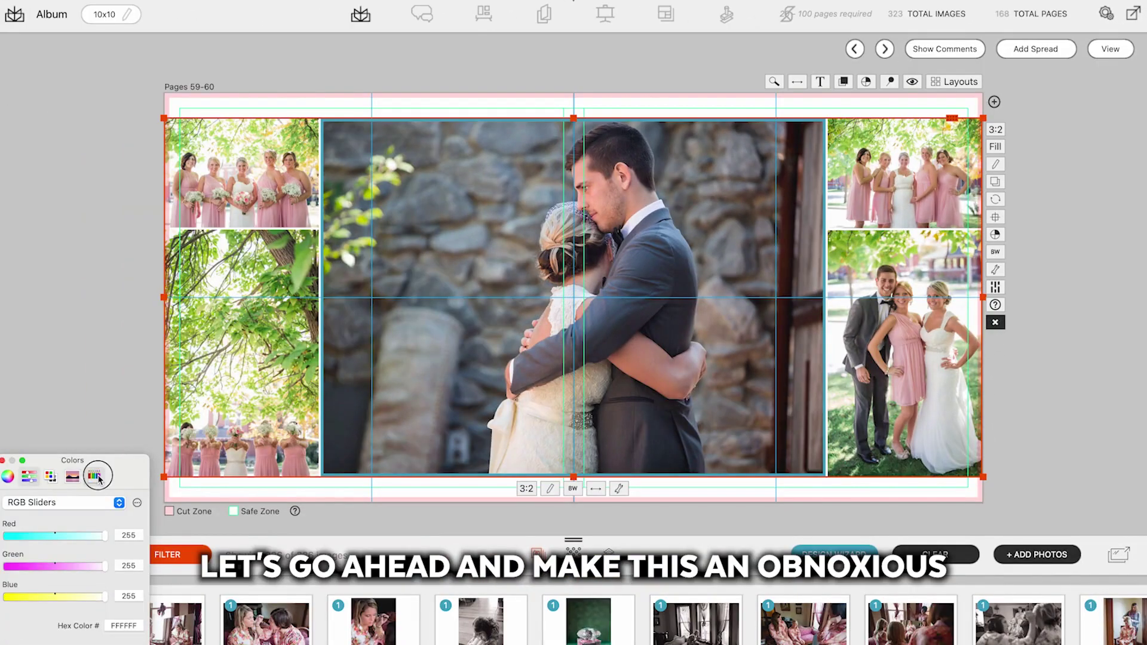
{"action": "left_click", "coordinate": [94, 476]}
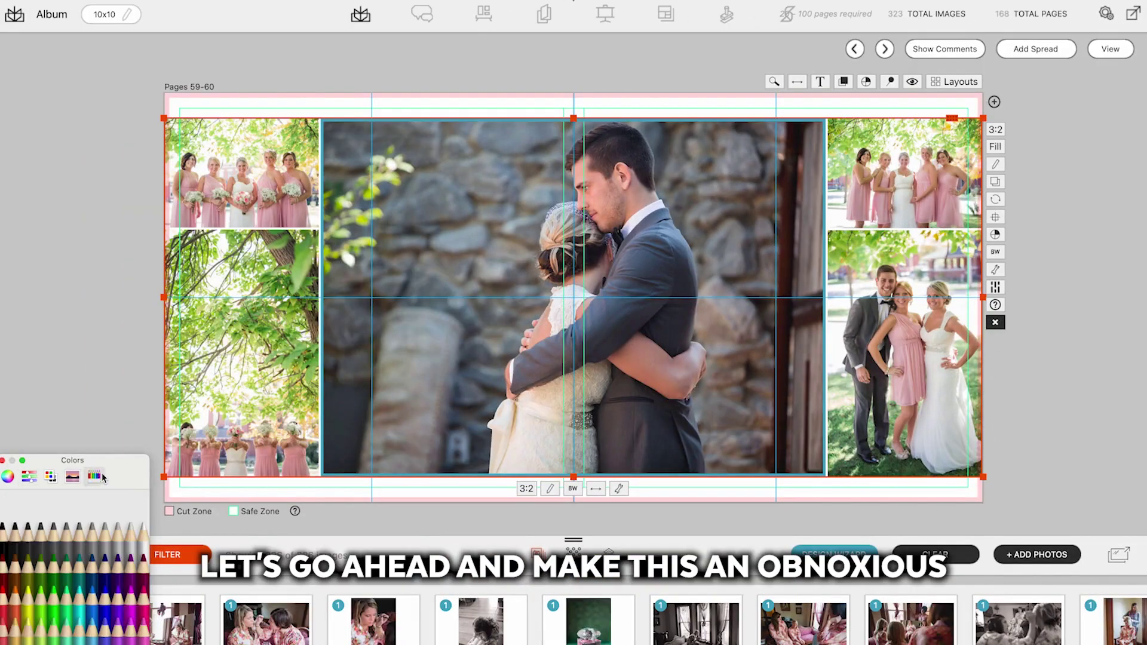
{"action": "left_click", "coordinate": [130, 633]}
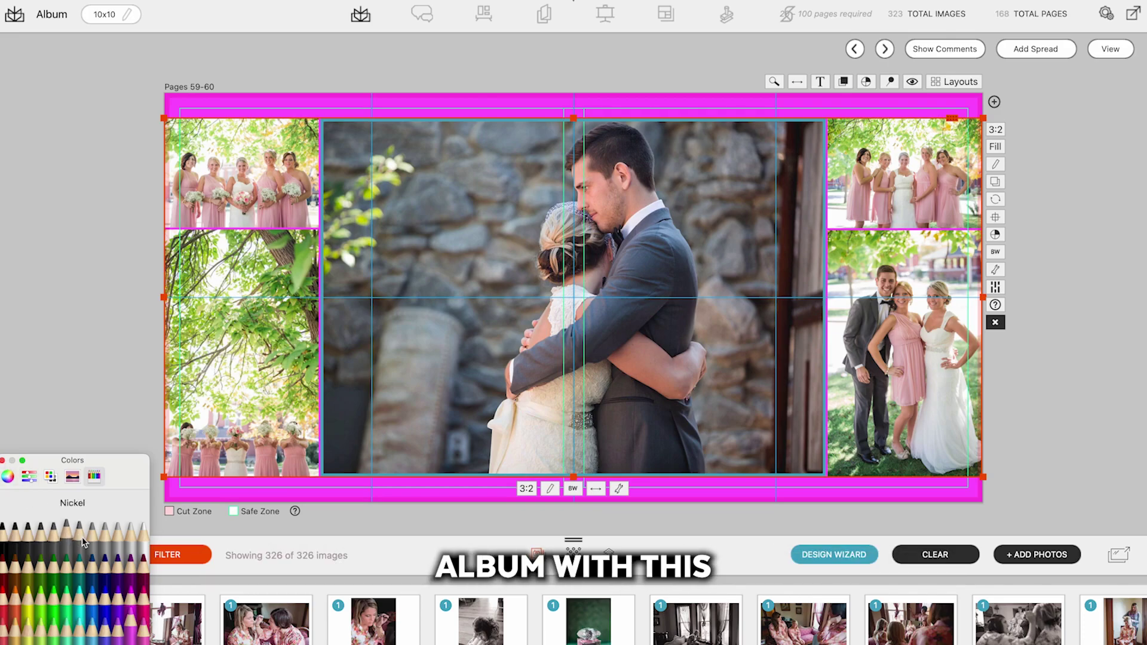
{"action": "left_click", "coordinate": [145, 533]}
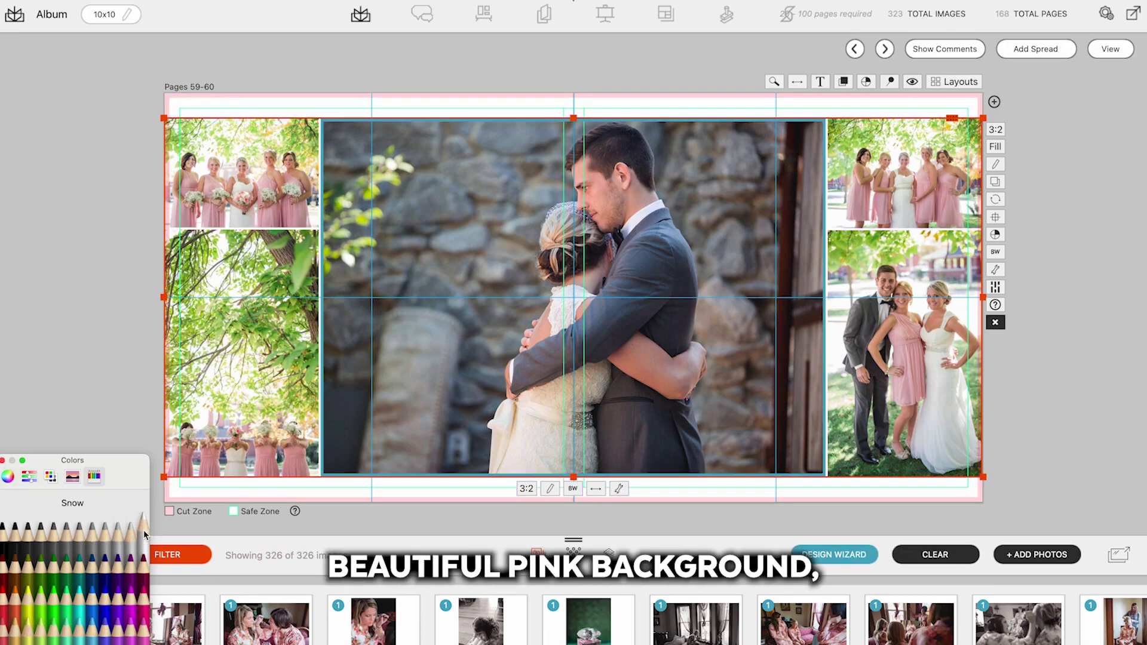
{"action": "left_click", "coordinate": [776, 99]}
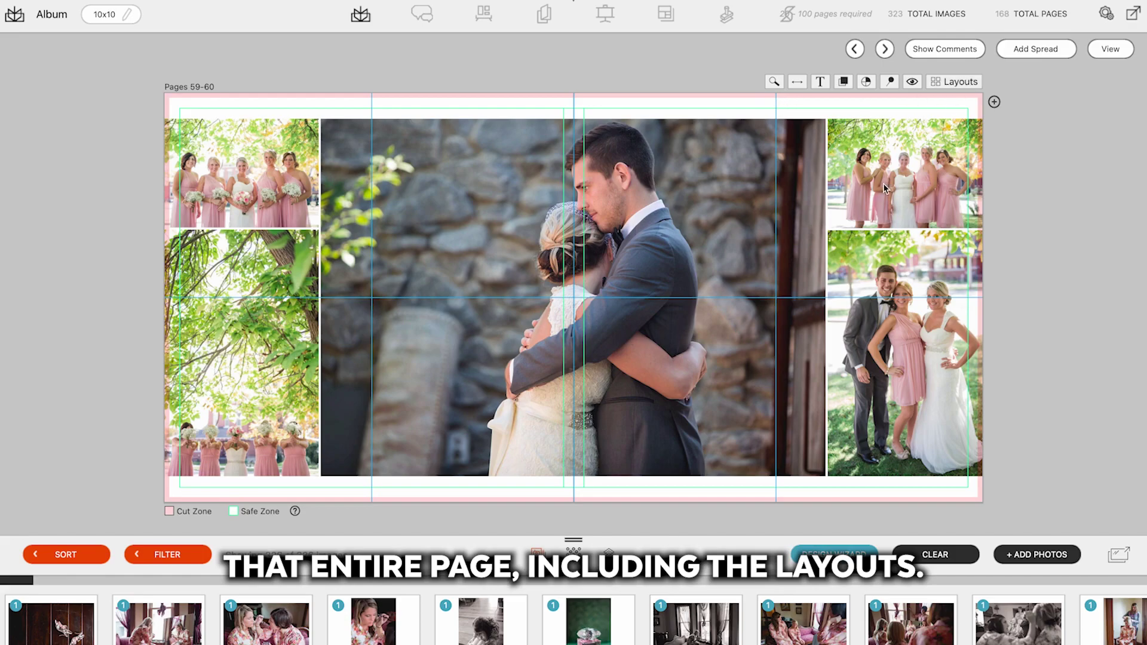
- Adjust the spacing within the photo group on pages 59-60 until the photos have no gap between them
{"action": "left_click", "coordinate": [610, 173]}
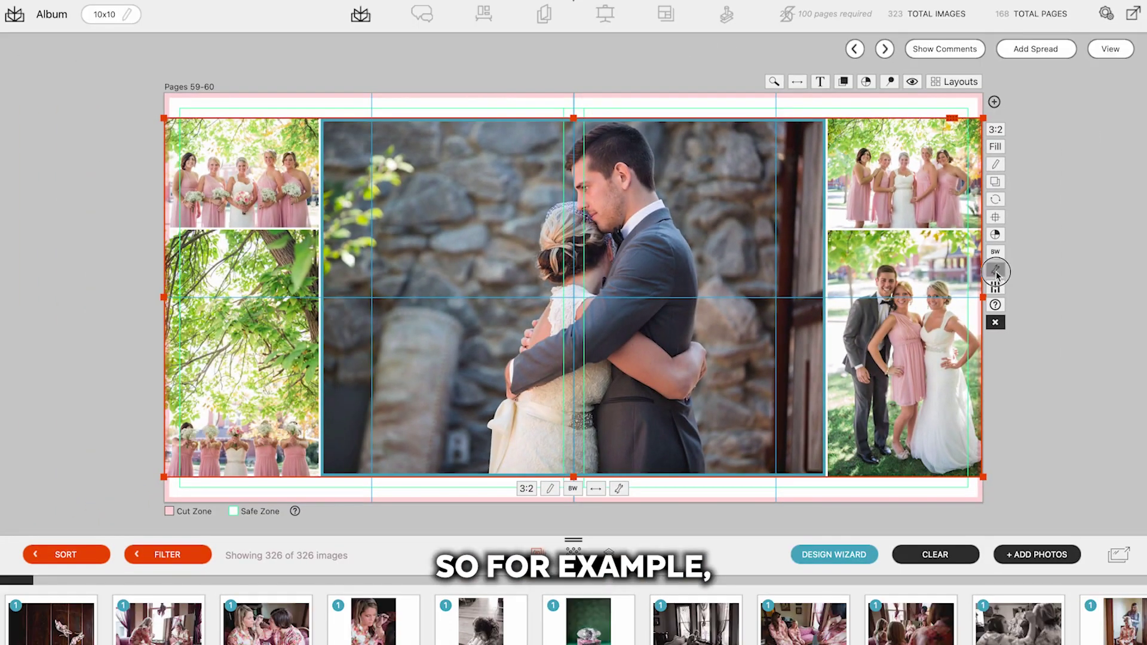
{"action": "left_click", "coordinate": [1045, 264]}
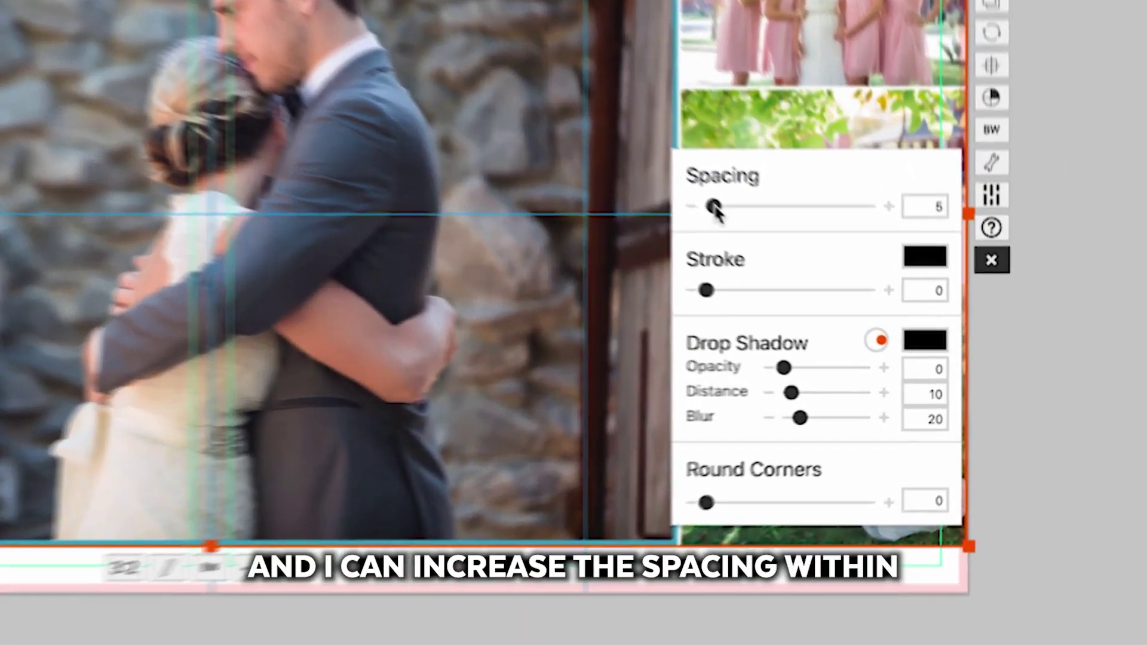
{"action": "left_click_drag", "start_coordinate": [845, 294], "coordinate": [873, 293]}
{"action": "left_click_drag", "start_coordinate": [747, 192], "coordinate": [714, 190]}
{"action": "left_click", "coordinate": [990, 247]}
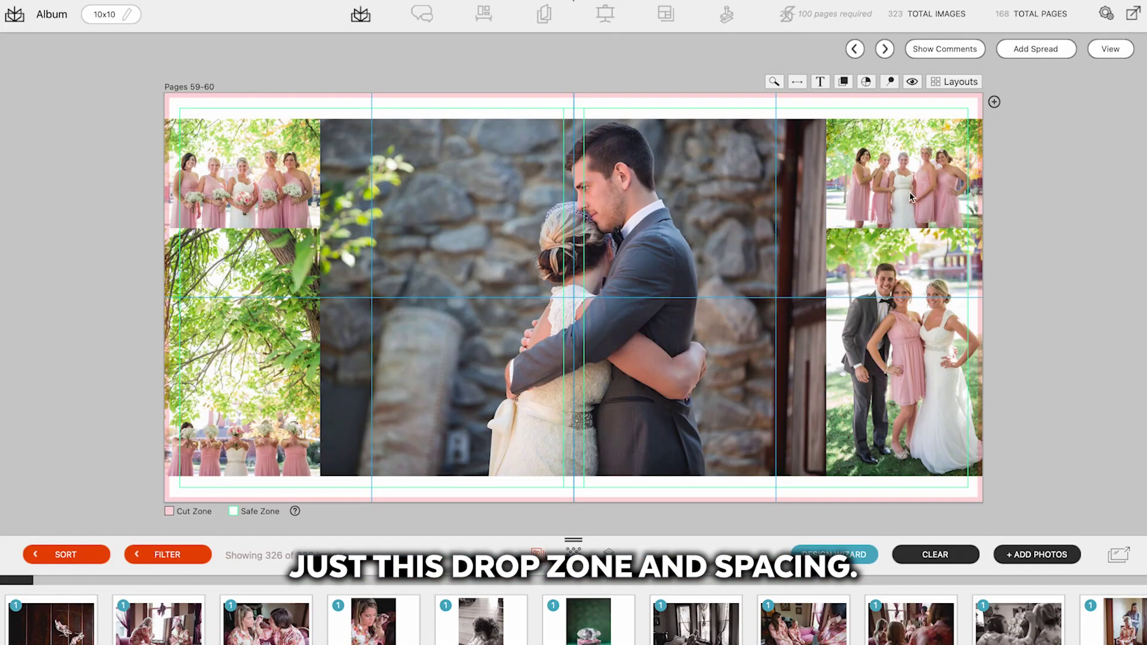
- Increase the image spacing for the whole album in the design settings
{"action": "left_click", "coordinate": [1106, 14]}
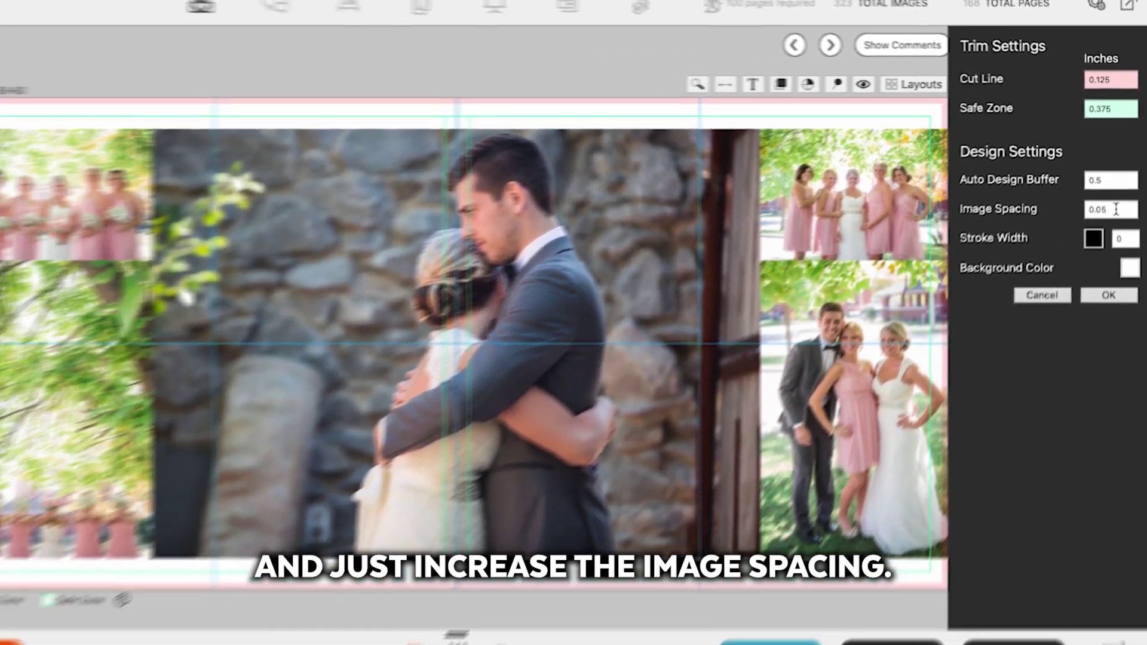
{"action": "left_click", "coordinate": [1116, 209]}
{"action": "key", "text": "BackSpace"}
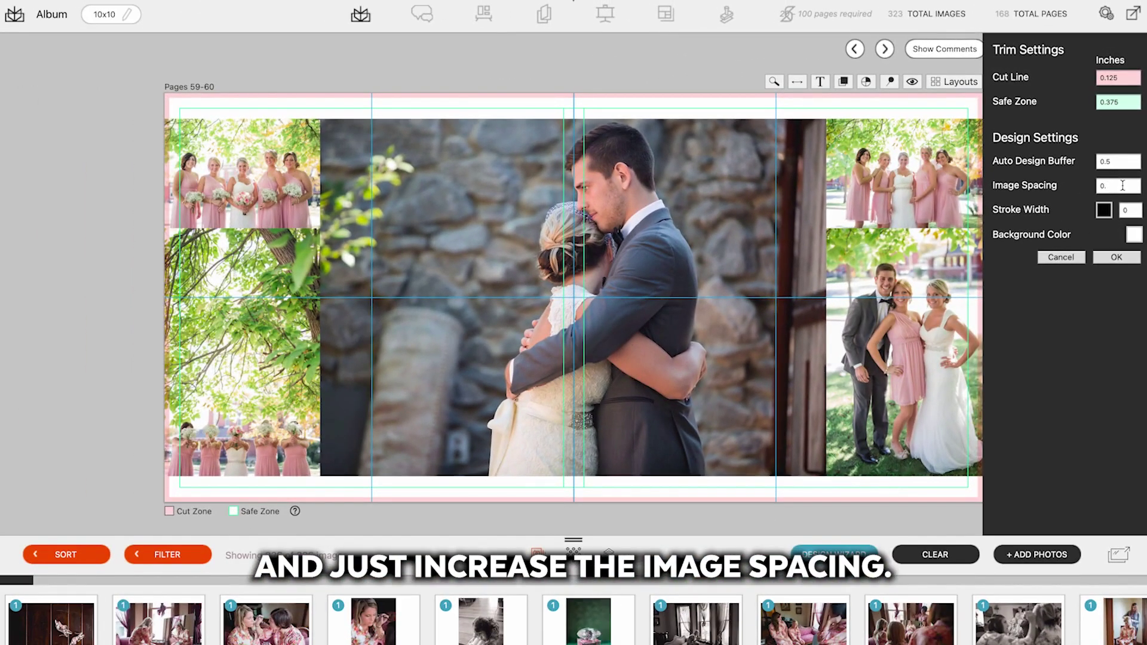
{"action": "left_click", "coordinate": [1123, 258]}
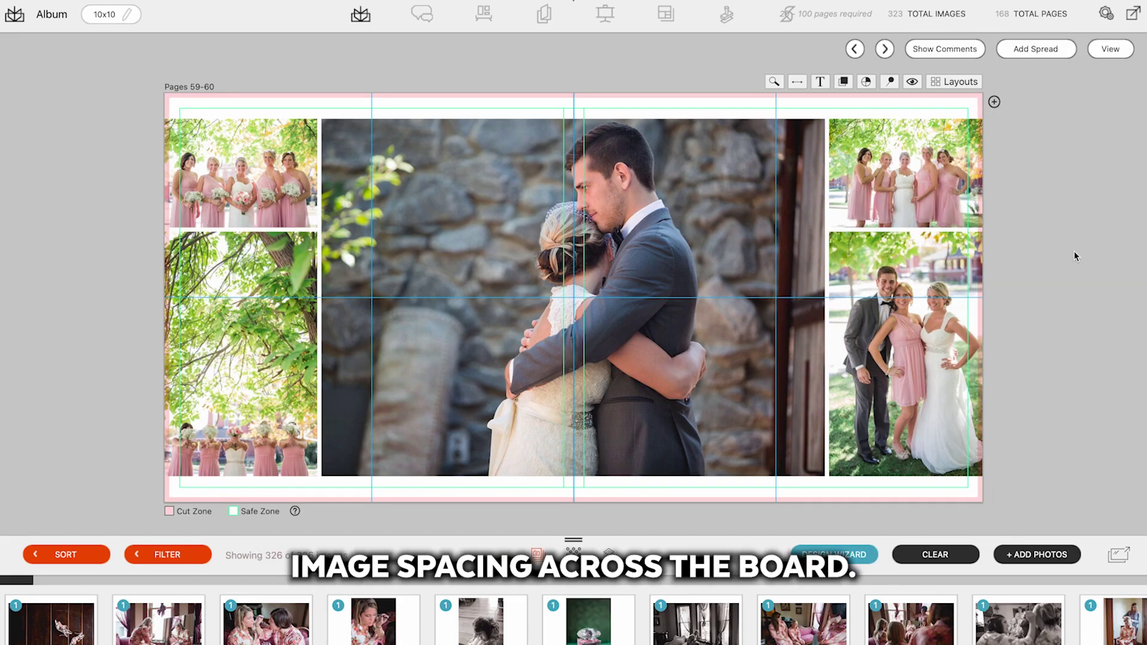
- Try Black & White 2 on the upper bridesmaids photo of the right page and set it back to Original Color
{"action": "left_click", "coordinate": [971, 185]}
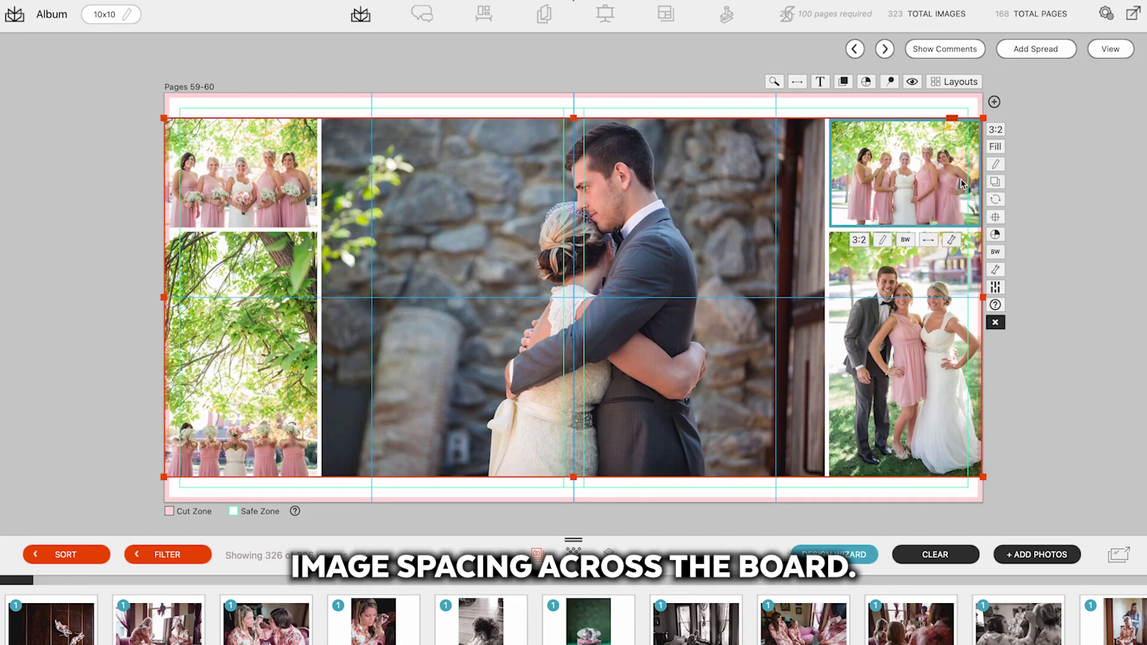
{"action": "left_click", "coordinate": [995, 252]}
{"action": "left_click", "coordinate": [930, 298]}
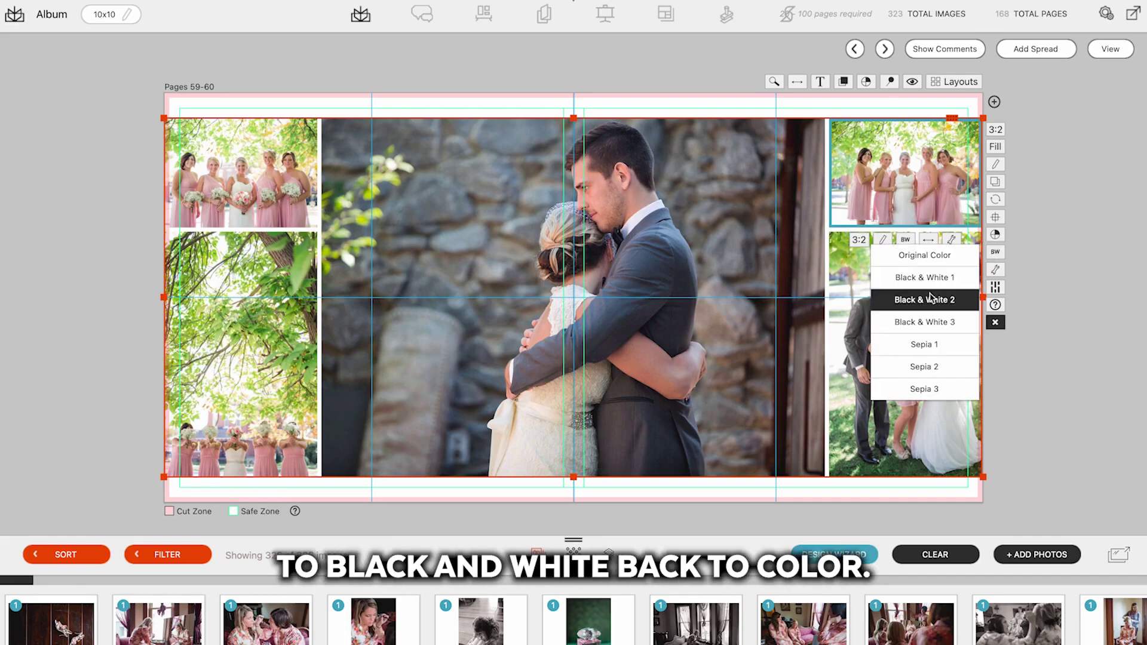
{"action": "left_click", "coordinate": [934, 255]}
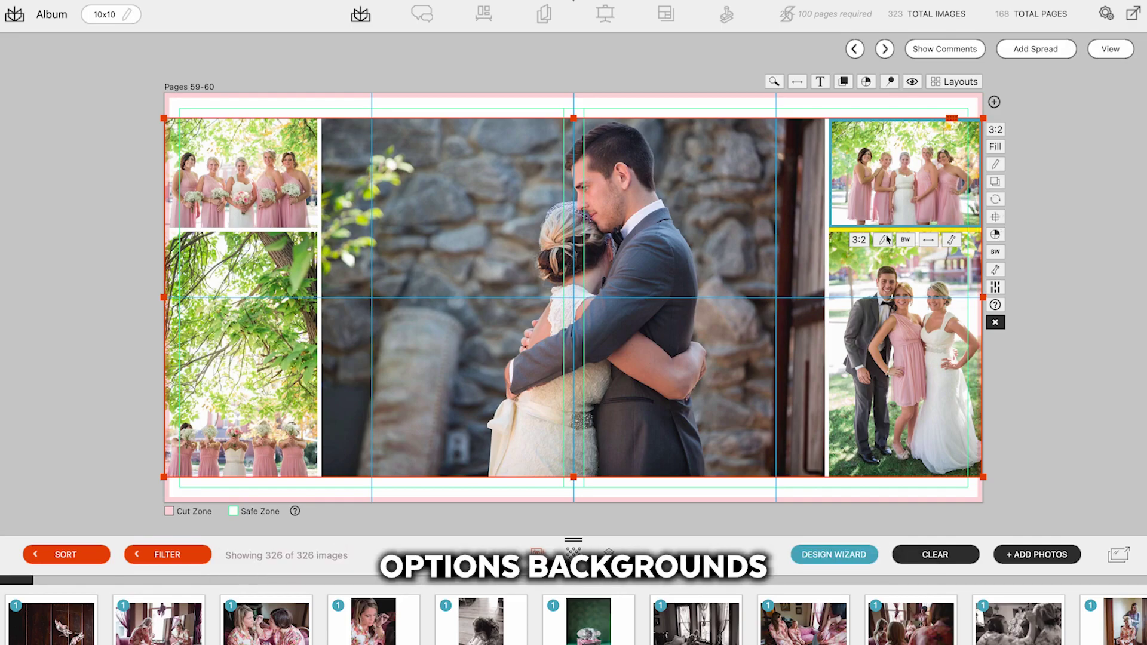
- Zoom in on the large embracing couple photo and reposition it within its frame
{"action": "left_click", "coordinate": [779, 359]}
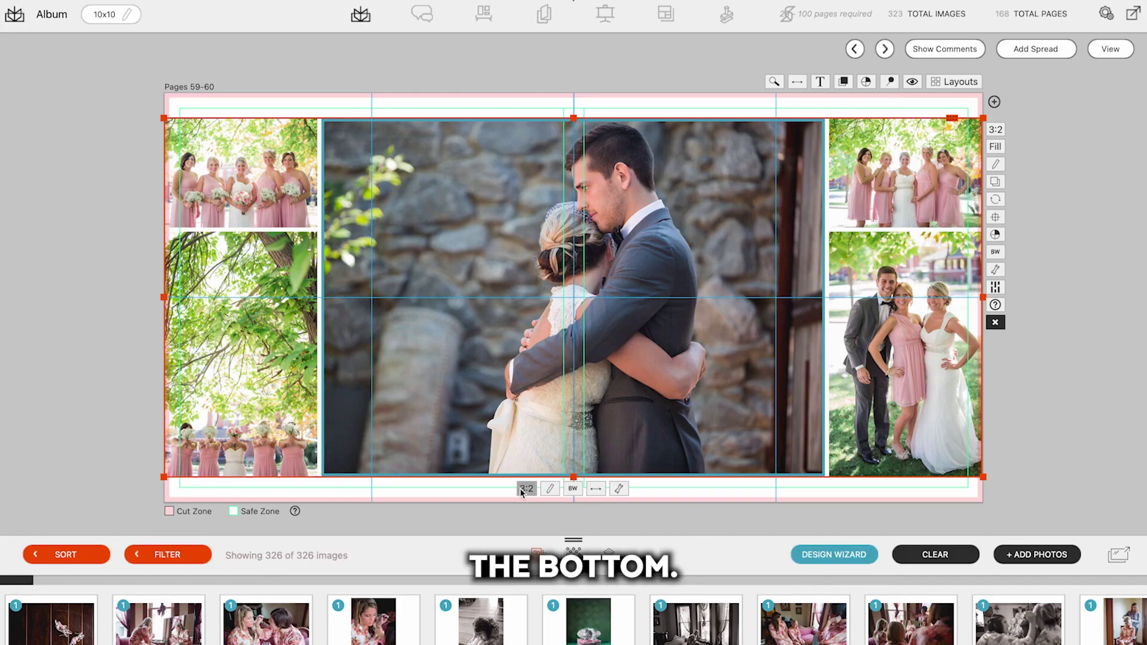
{"action": "mouse_move", "coordinate": [570, 535]}
{"action": "left_click_drag", "start_coordinate": [567, 530], "coordinate": [572, 532]}
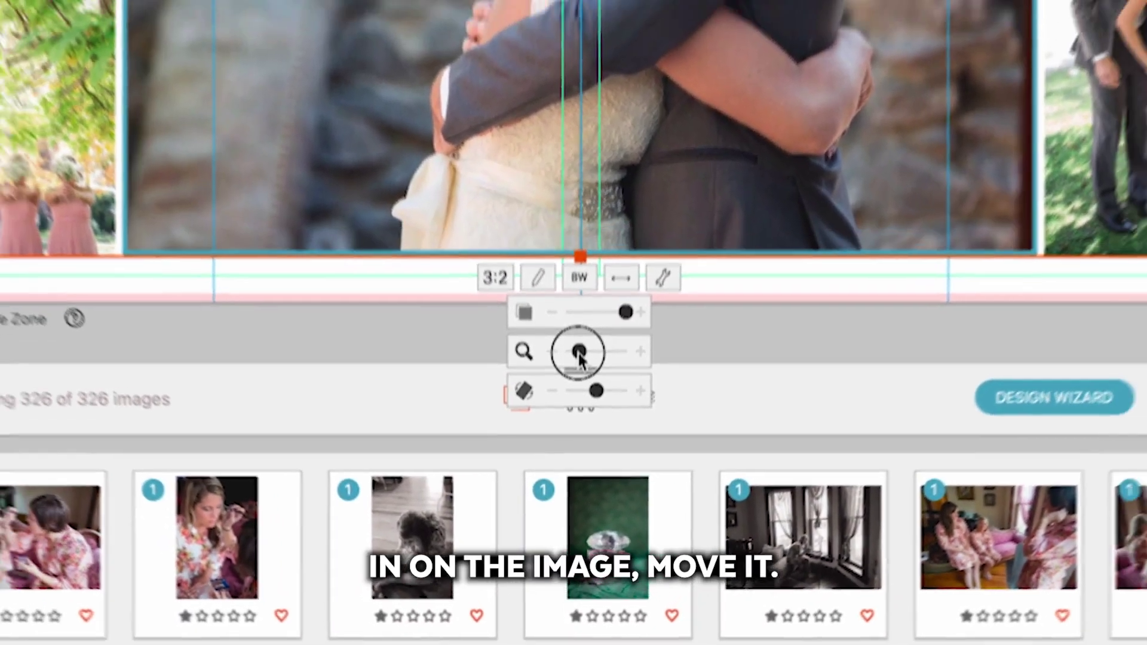
{"action": "left_click_drag", "start_coordinate": [647, 317], "coordinate": [674, 335]}
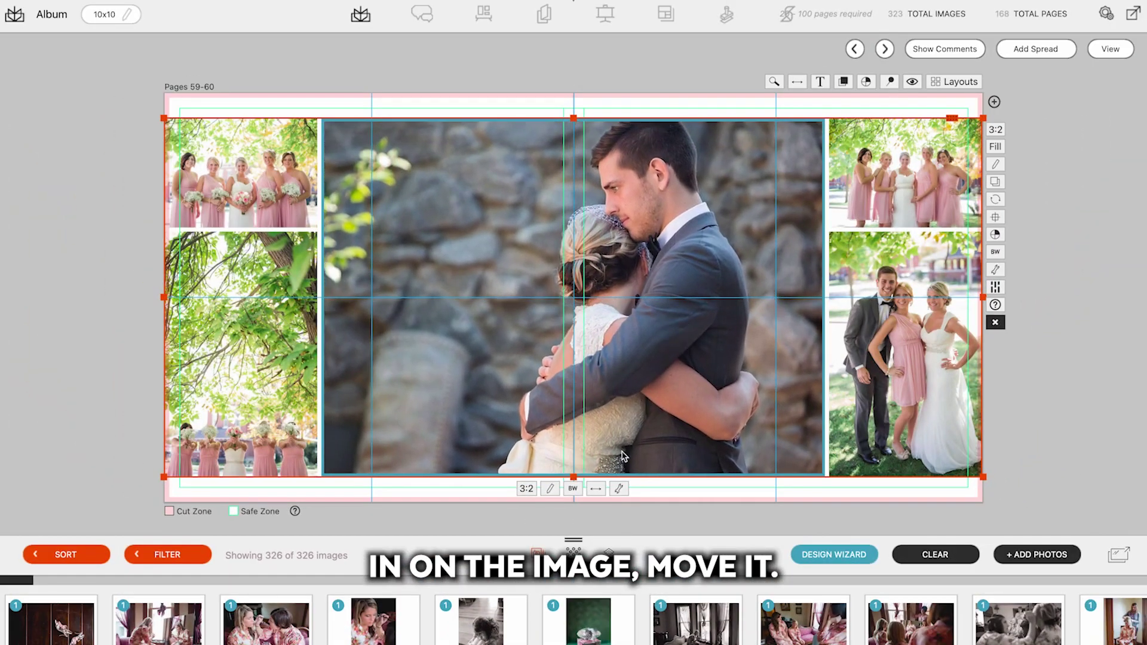
{"action": "mouse_move", "coordinate": [622, 494]}
{"action": "left_click_drag", "start_coordinate": [581, 549], "coordinate": [588, 549]}
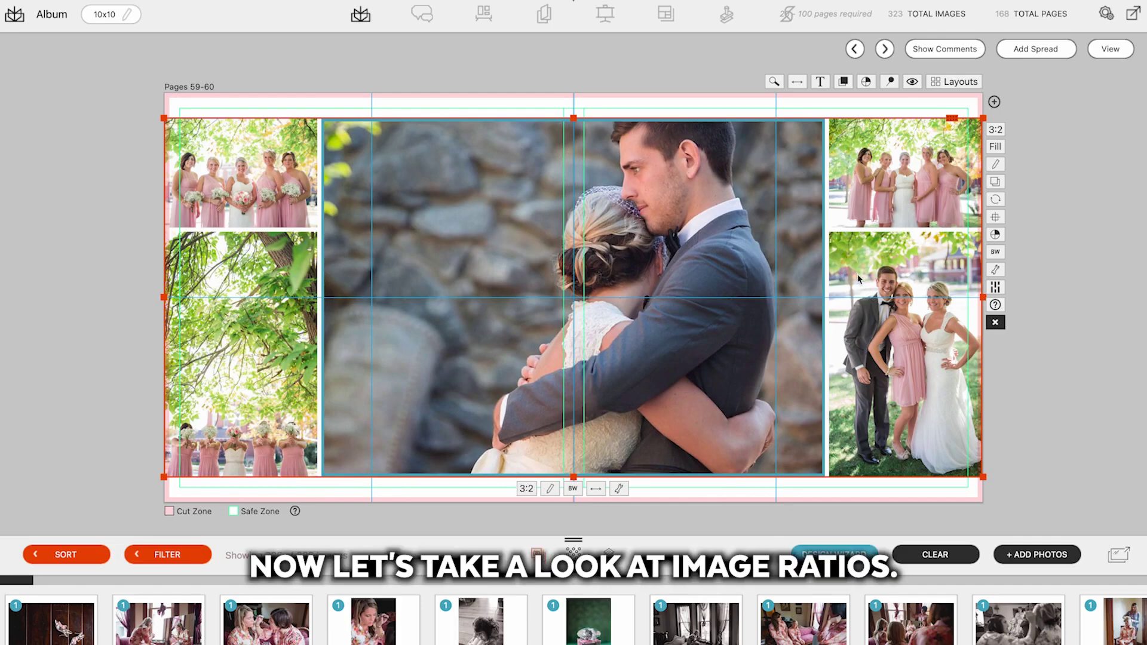
- Change the large embracing couple photo on pages 59-60 to a vertical ratio and set the photo group to Fit
{"action": "left_click", "coordinate": [526, 490]}
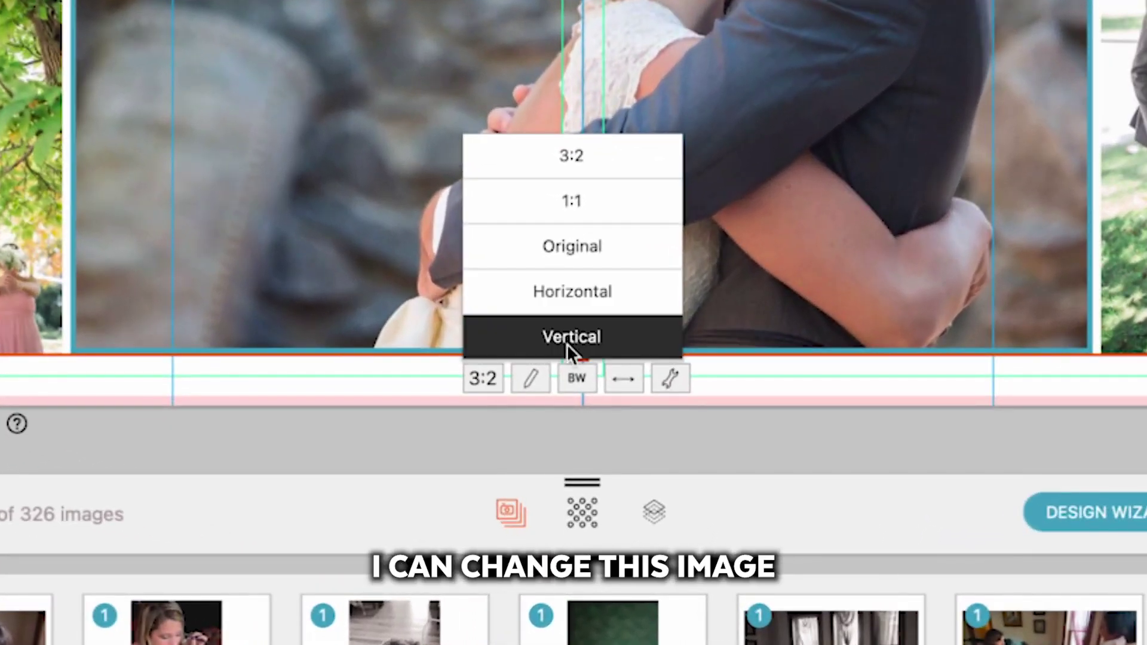
{"action": "left_click", "coordinate": [561, 336]}
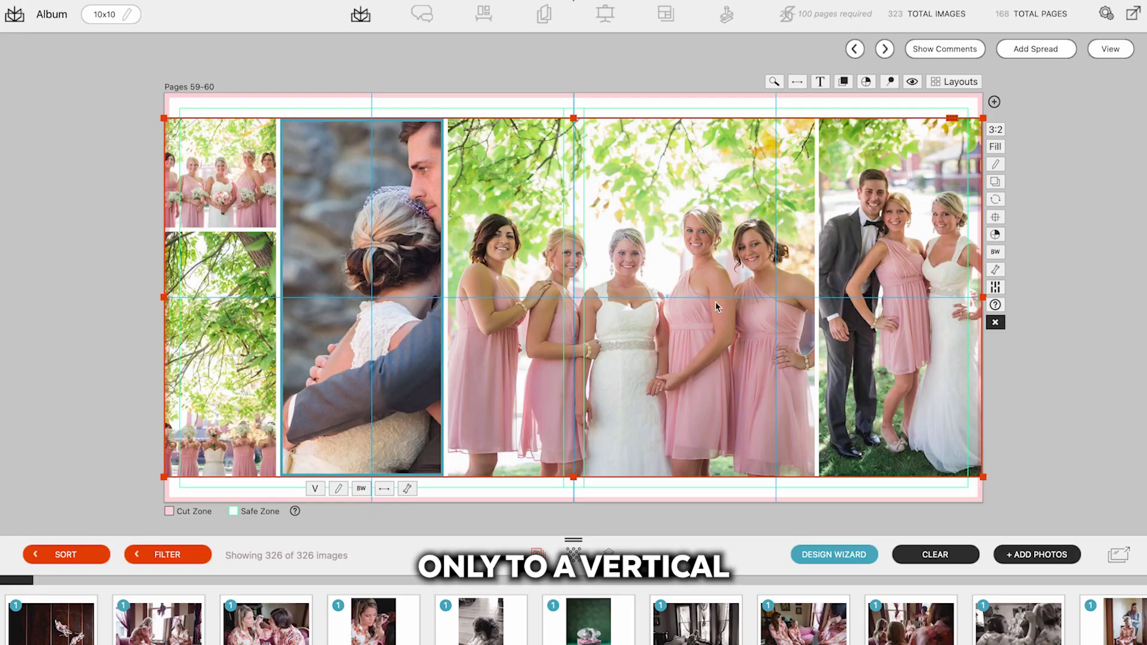
{"action": "left_click", "coordinate": [995, 150]}
{"action": "left_click_drag", "start_coordinate": [379, 233], "coordinate": [354, 239]}
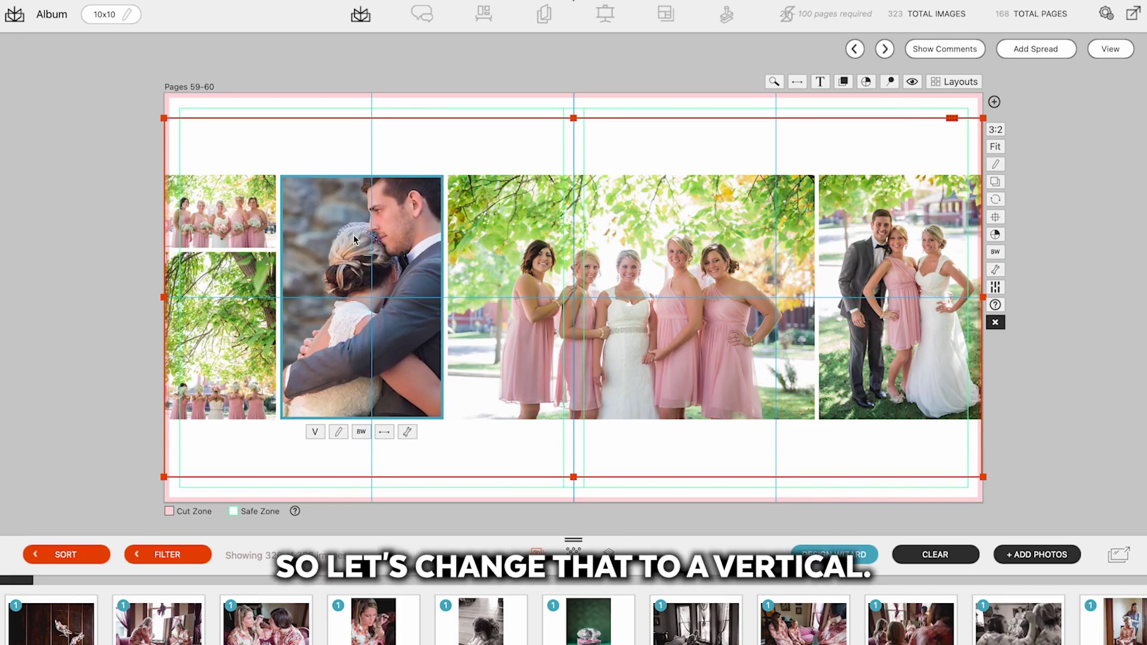
- Change the photo of the groom with the two women on pages 59-60 to a horizontal ratio
{"action": "left_click", "coordinate": [872, 327]}
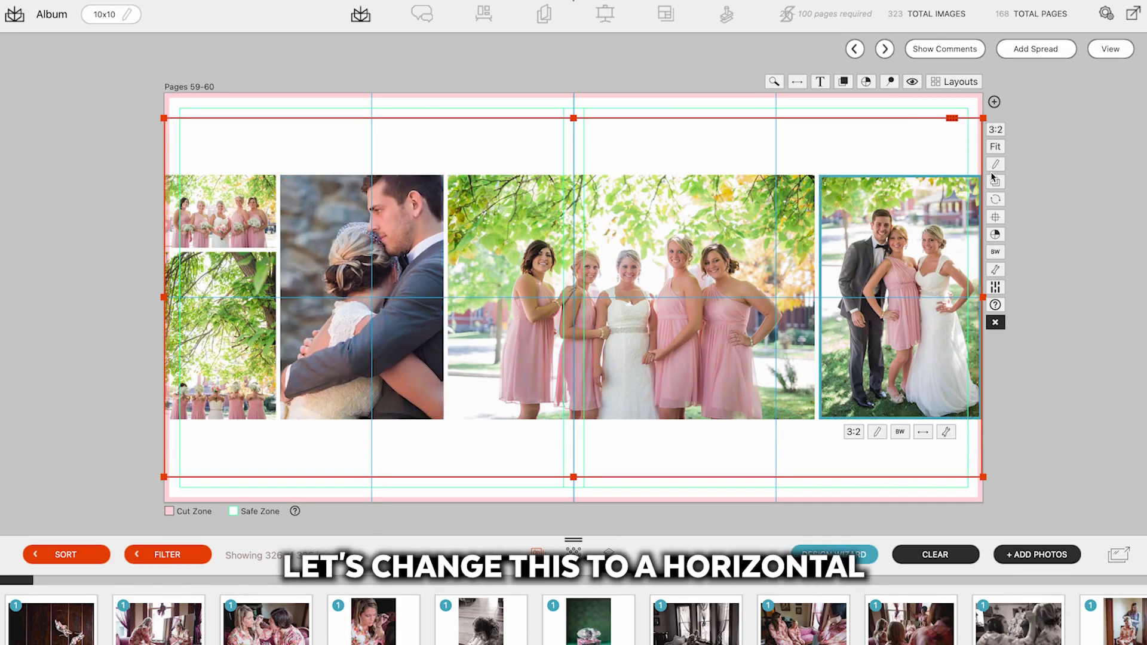
{"action": "left_click", "coordinate": [853, 431]}
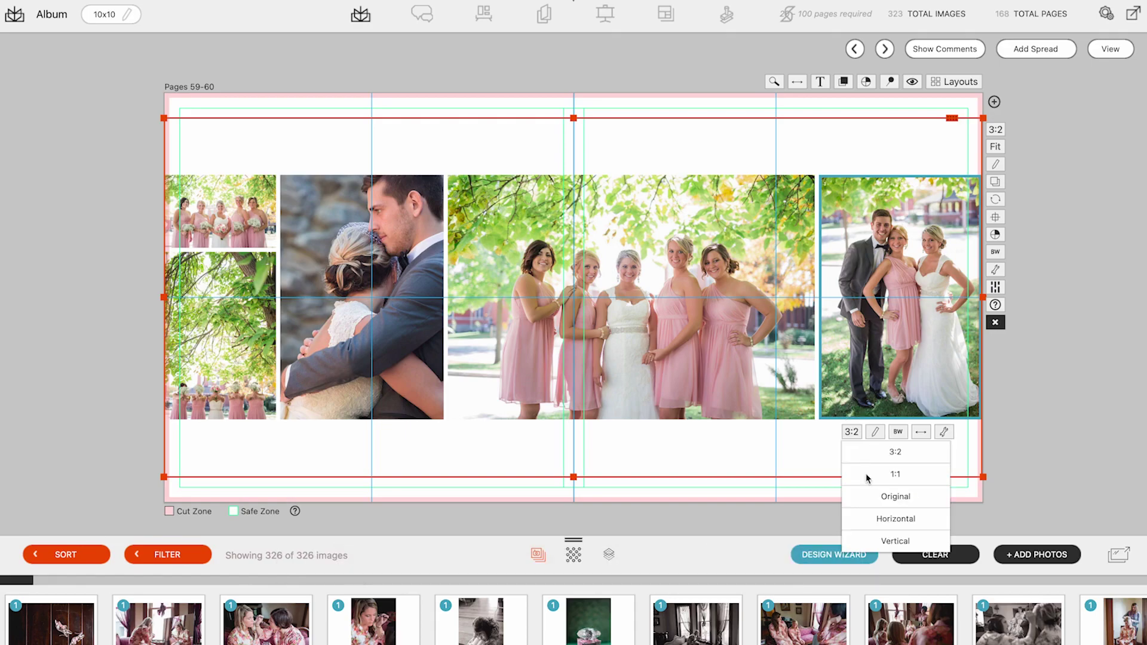
{"action": "left_click", "coordinate": [879, 519]}
{"action": "left_click_drag", "start_coordinate": [816, 349], "coordinate": [817, 419]}
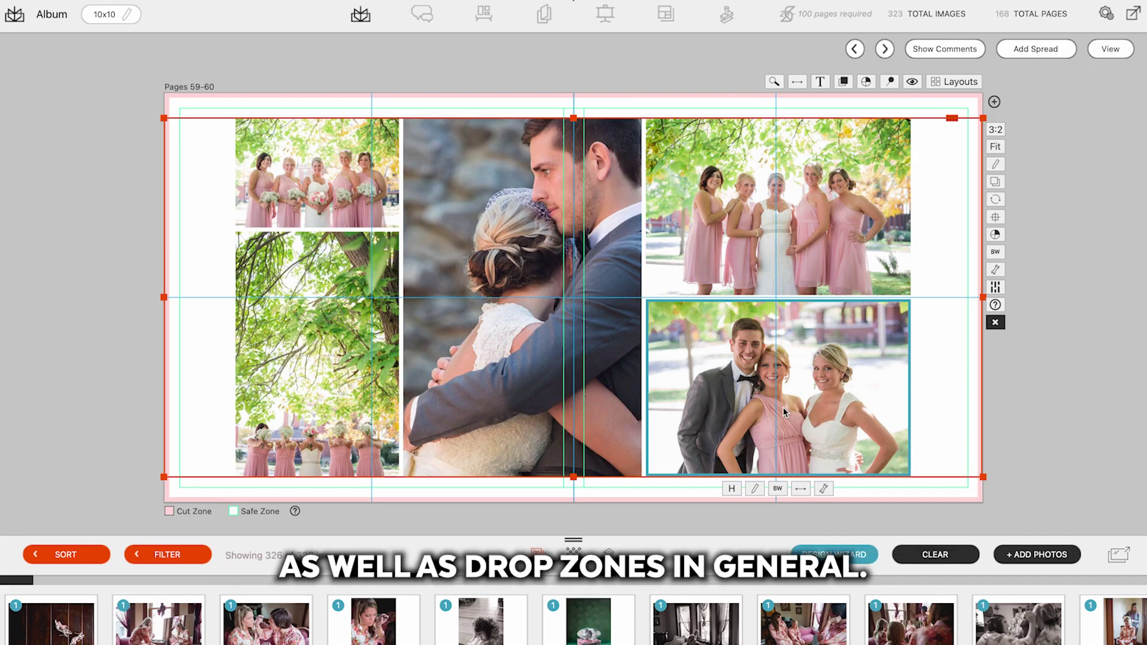
- Go to pages 63-64 and remove the lower large group photo from the left page
{"action": "key", "text": "Right"}
{"action": "key", "text": "Right"}
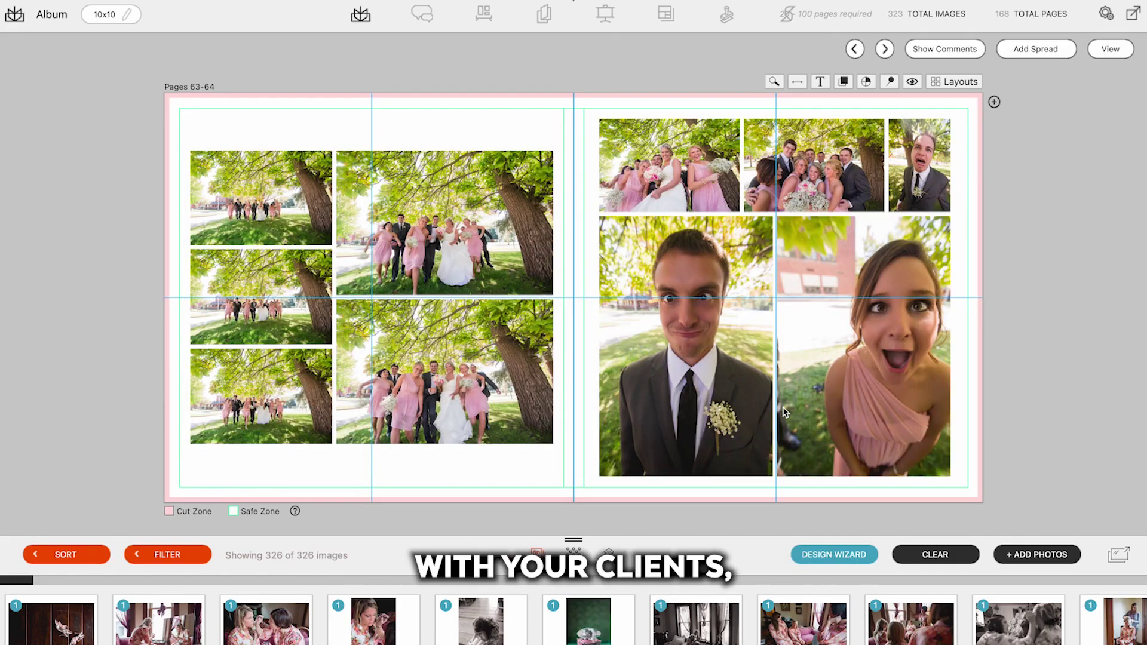
{"action": "left_click", "coordinate": [459, 380]}
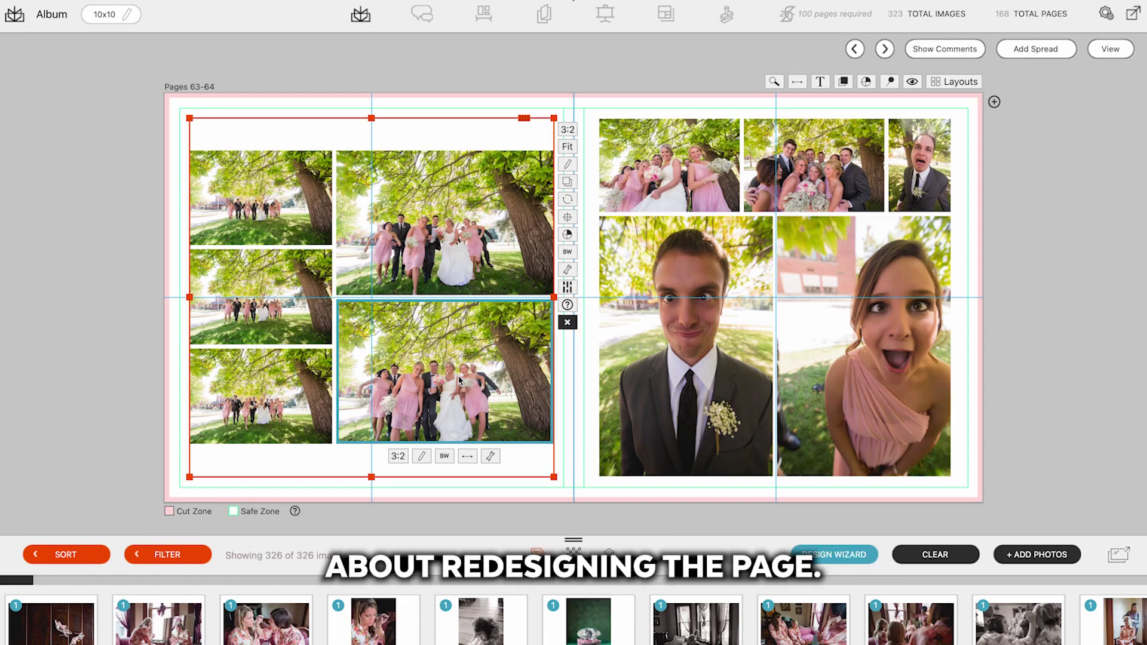
{"action": "key", "text": "Delete"}
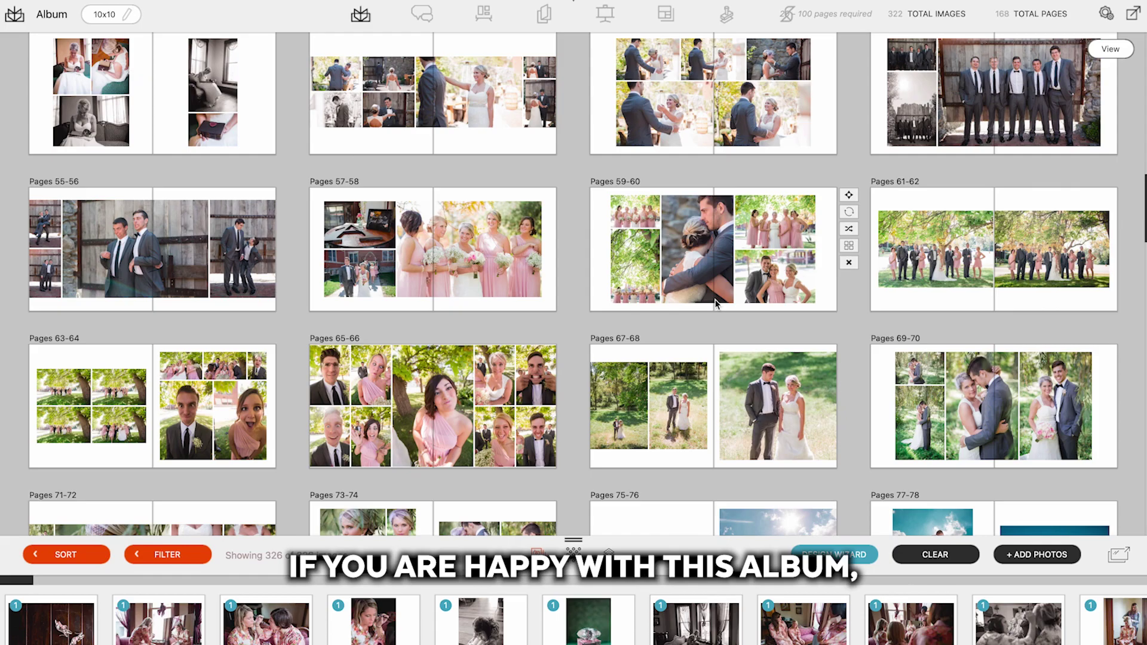
- Open the export options, then the album options, and look through the list of available print companies
{"action": "left_click", "coordinate": [1132, 13]}
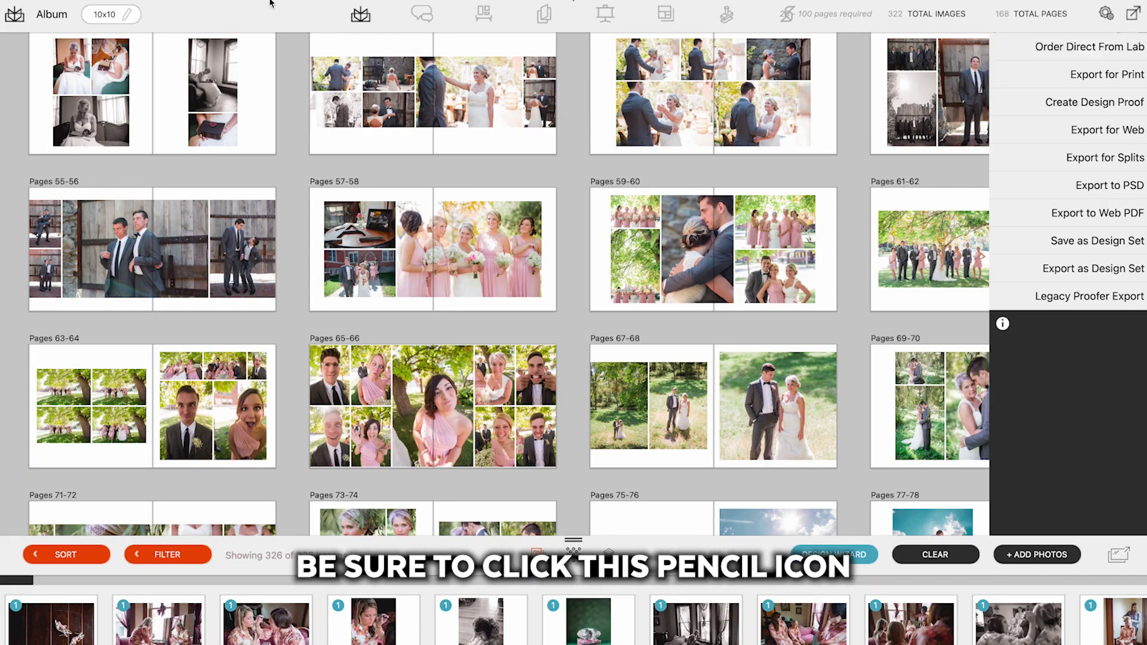
{"action": "left_click", "coordinate": [125, 14]}
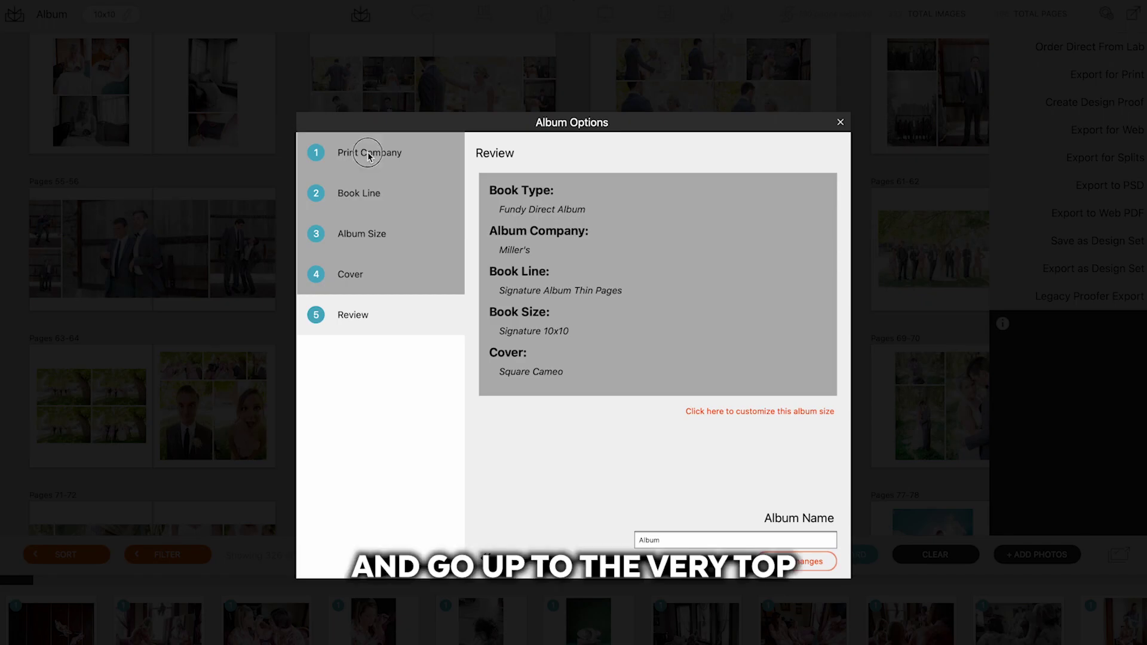
{"action": "left_click", "coordinate": [689, 330]}
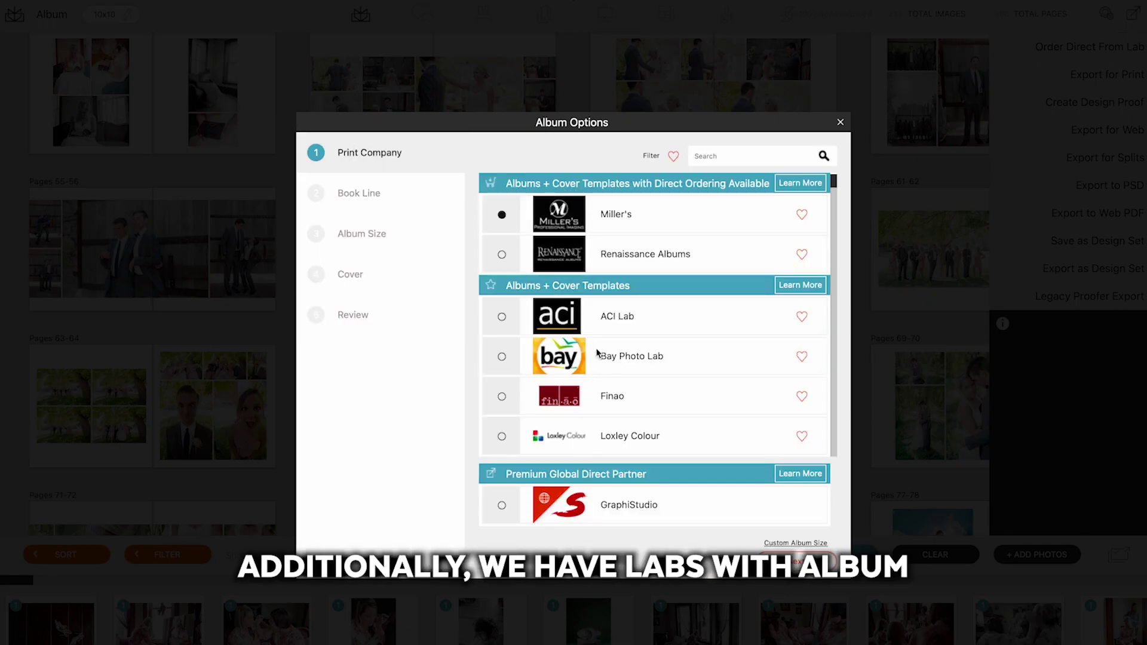
{"action": "scroll", "coordinate": [599, 439], "scroll_direction": "down", "scroll_amount": 10}
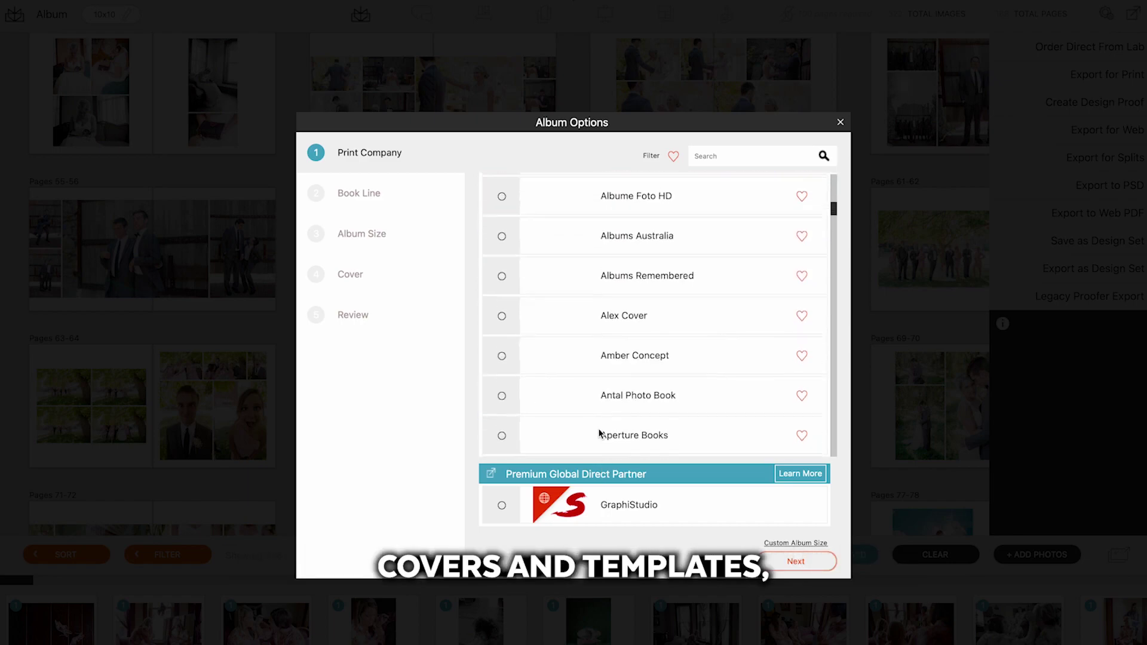
{"action": "scroll", "coordinate": [599, 433], "scroll_direction": "down", "scroll_amount": 10}
{"action": "scroll", "coordinate": [634, 406], "scroll_direction": "up", "scroll_amount": 20}
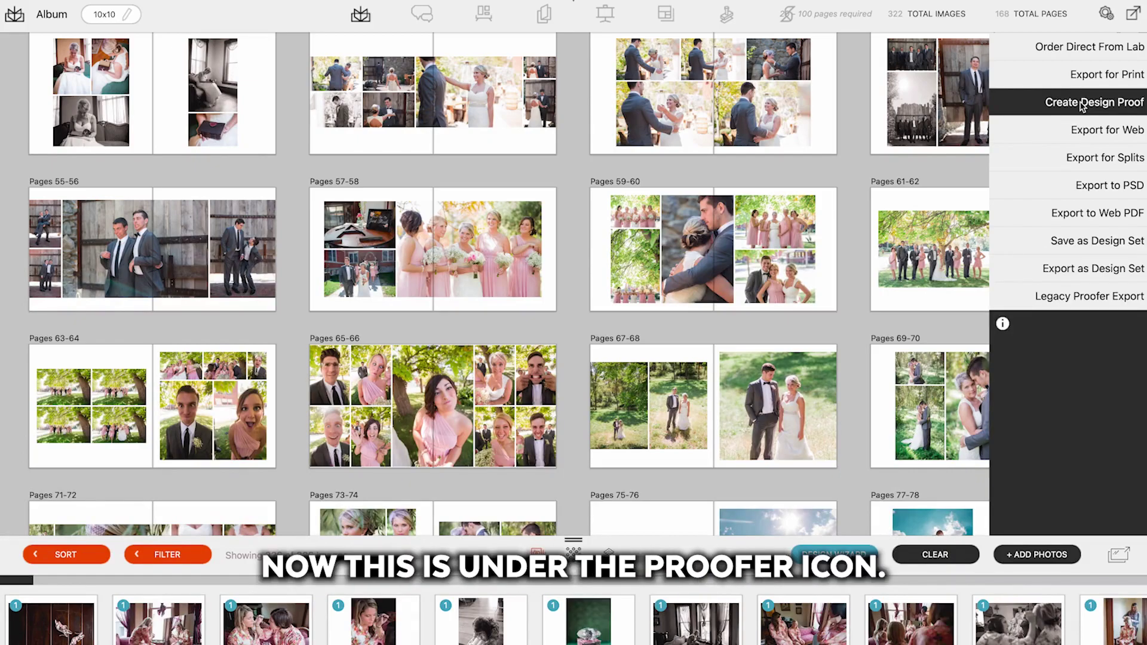
- Check the album's proofs list and show the client comments on the pages 59-60 spread
{"action": "left_click", "coordinate": [433, 17]}
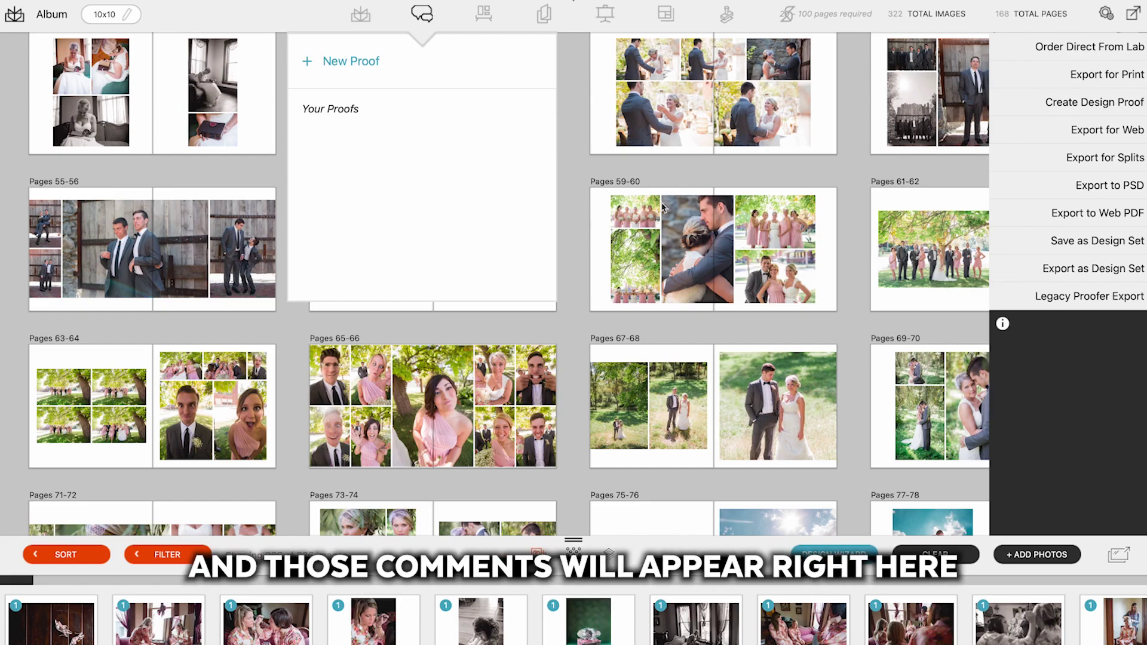
{"action": "left_click", "coordinate": [787, 276]}
{"action": "double_click", "coordinate": [786, 276]}
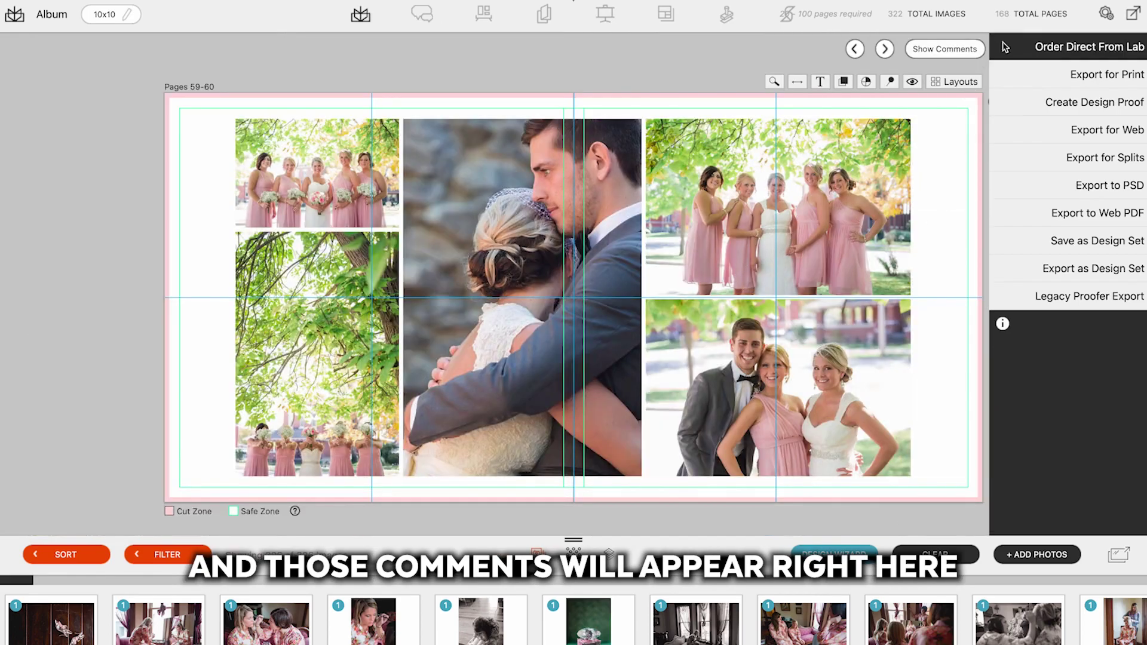
{"action": "left_click", "coordinate": [1132, 14]}
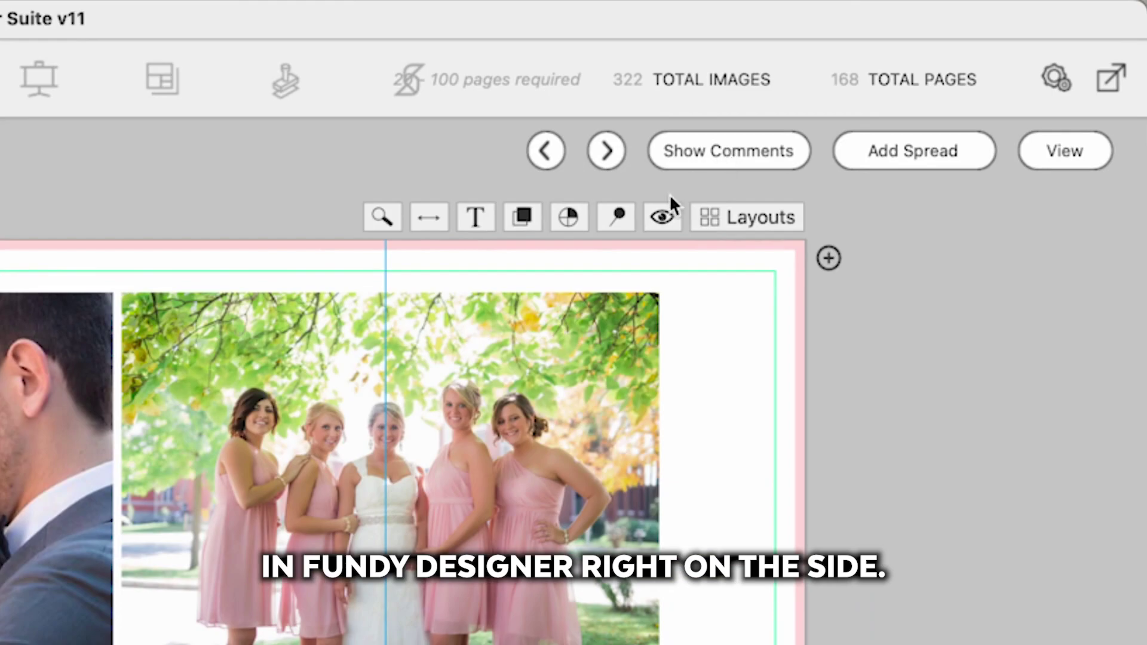
{"action": "left_click", "coordinate": [729, 151]}
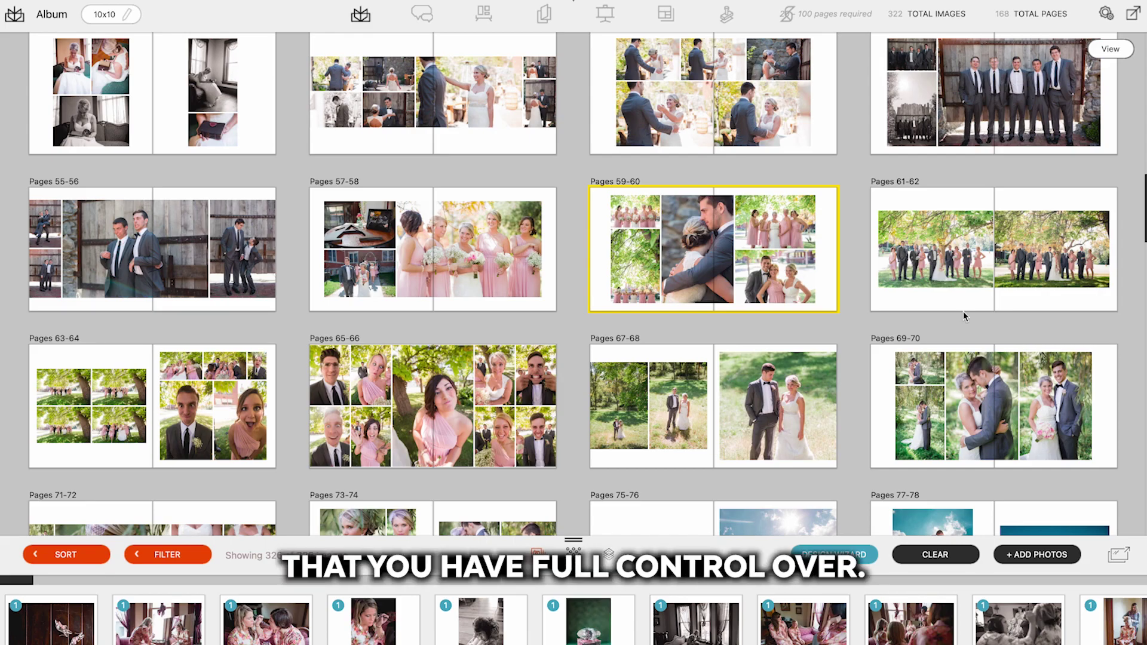
- Clear the whole album design and place the first photo of the shoes on dark wood on the cover
{"action": "left_click", "coordinate": [948, 555]}
{"action": "left_click", "coordinate": [599, 244]}
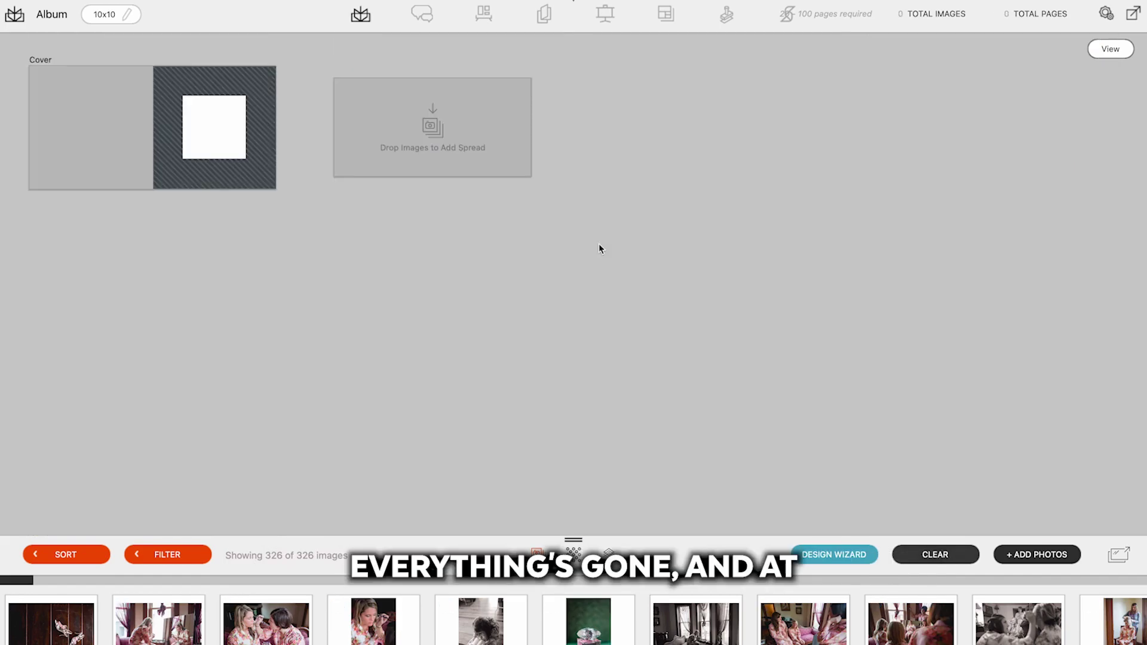
{"action": "left_click_drag", "start_coordinate": [73, 627], "coordinate": [221, 143]}
- Create a spread from the three makeup photos, using the layout with one large photo beside two stacked small ones
{"action": "left_click", "coordinate": [388, 638], "text": "shift"}
{"action": "left_click_drag", "start_coordinate": [388, 634], "coordinate": [492, 149]}
{"action": "left_click", "coordinate": [570, 121]}
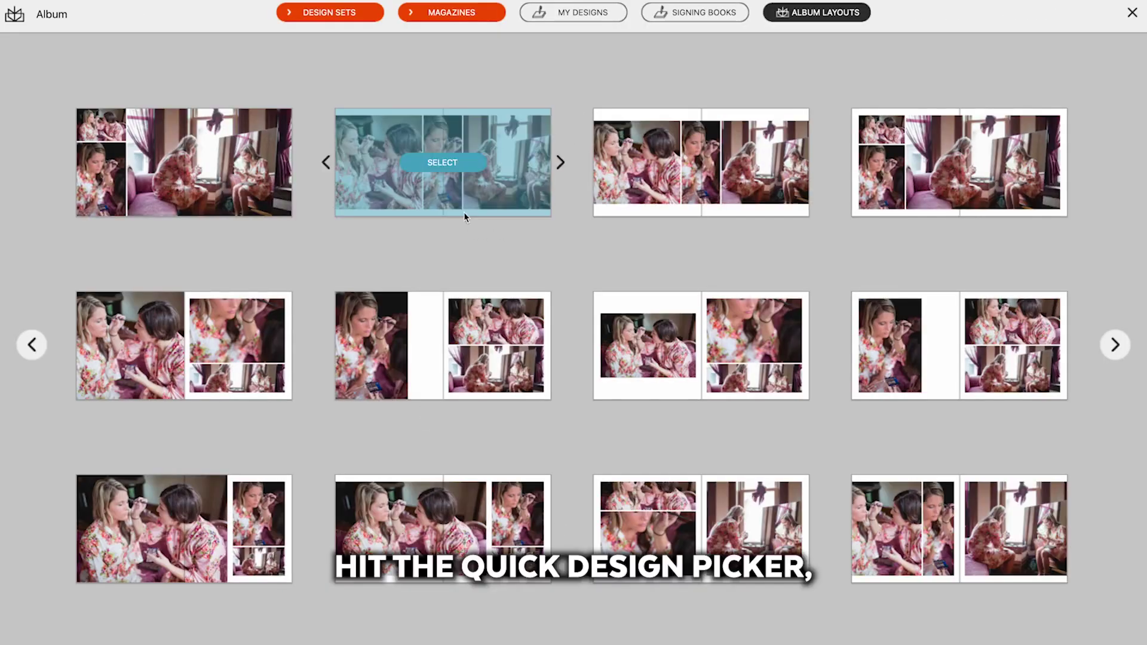
{"action": "left_click", "coordinate": [462, 526]}
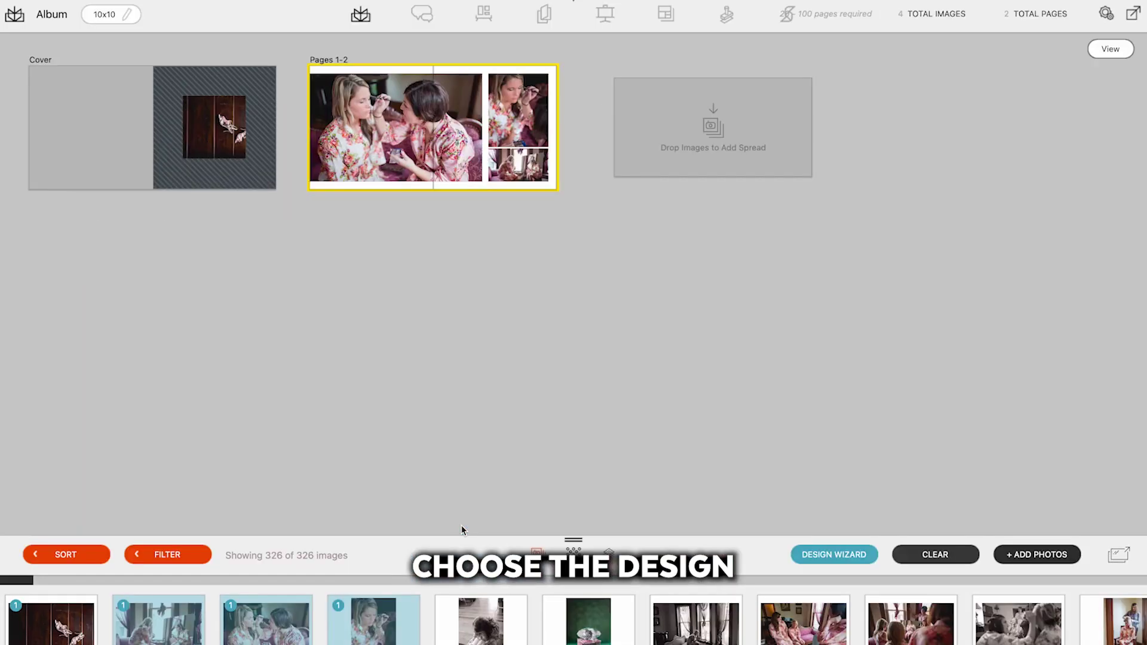
- Create a second spread from the two adjacent color photos of the girls in floral robes
{"action": "left_click", "coordinate": [802, 621]}
{"action": "left_click", "coordinate": [911, 621], "text": "shift"}
{"action": "left_click_drag", "start_coordinate": [910, 621], "coordinate": [729, 131]}
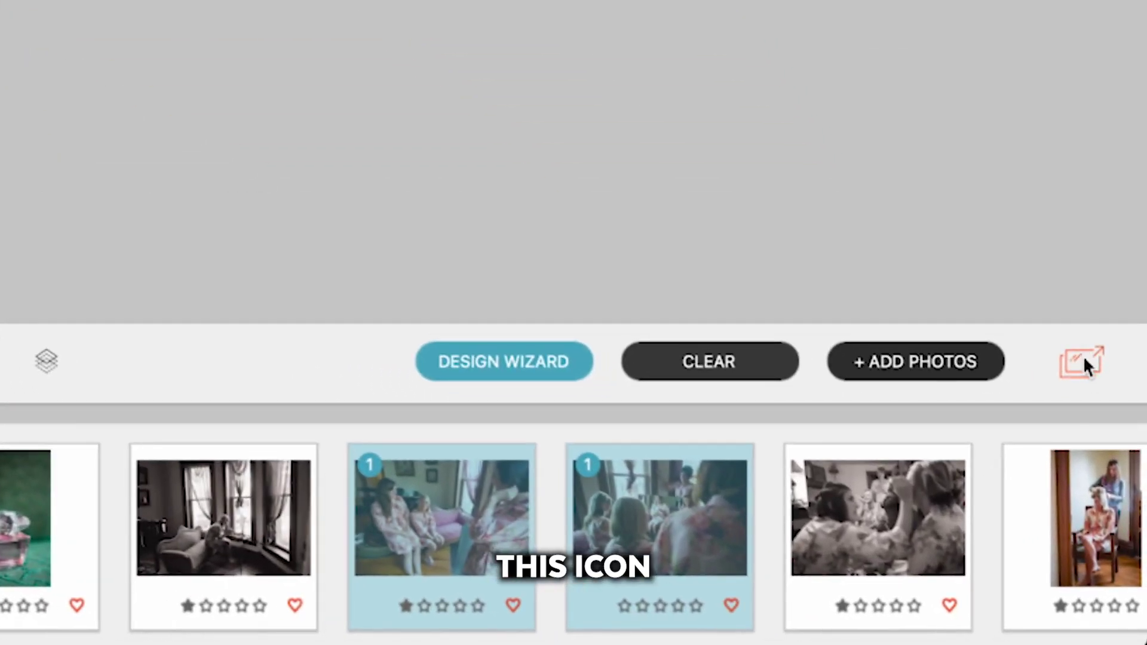
- Open the photos in a separate window as a thumbnail grid and move that window below the album spreads
{"action": "left_click", "coordinate": [1084, 357]}
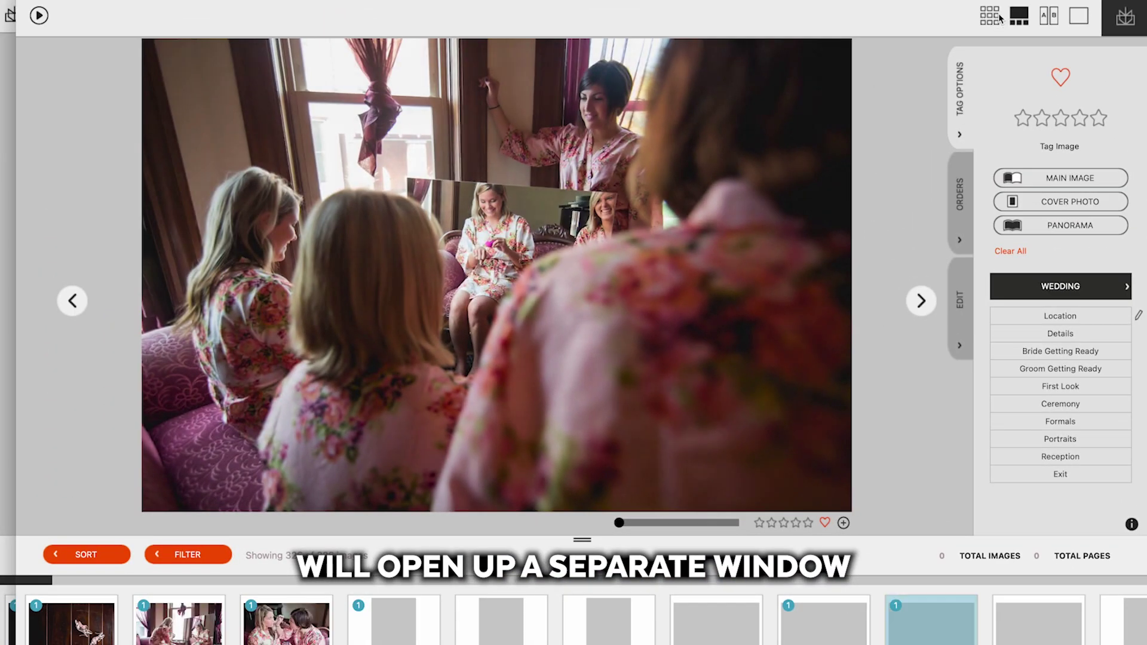
{"action": "left_click", "coordinate": [997, 16]}
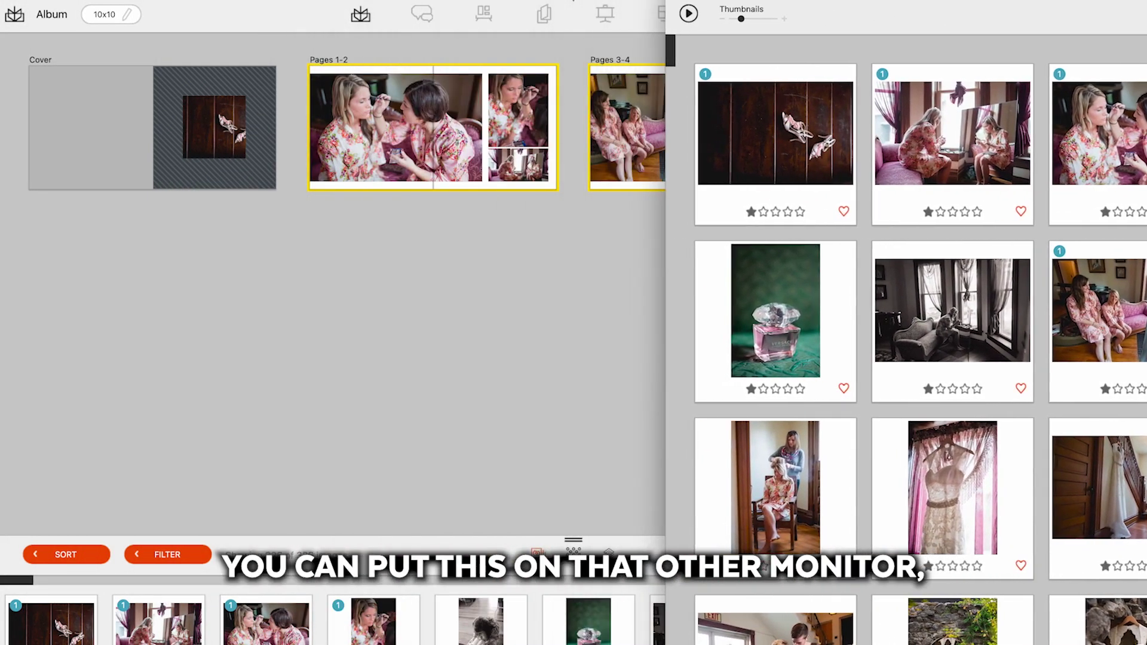
{"action": "left_click_drag", "start_coordinate": [970, 0], "coordinate": [291, 247]}
- Create a third spread from the three consecutive bridesmaids-in-robes photos in the separate photo window
{"action": "scroll", "coordinate": [502, 512], "scroll_direction": "down", "scroll_amount": 5}
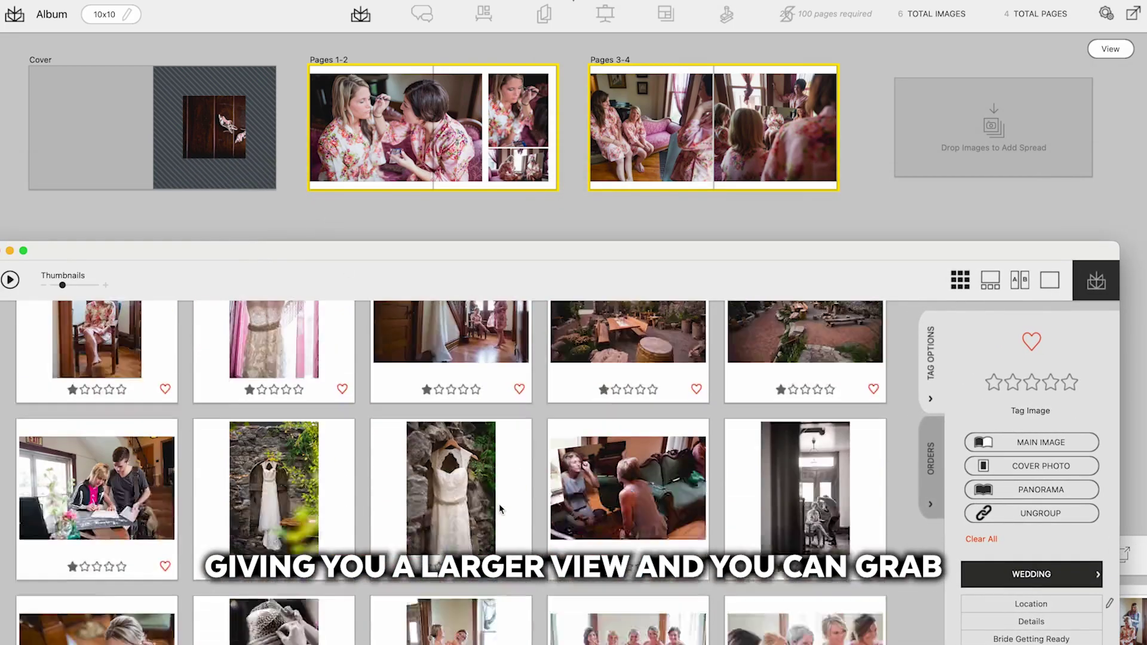
{"action": "left_click", "coordinate": [500, 509]}
{"action": "left_click", "coordinate": [795, 540], "text": "shift"}
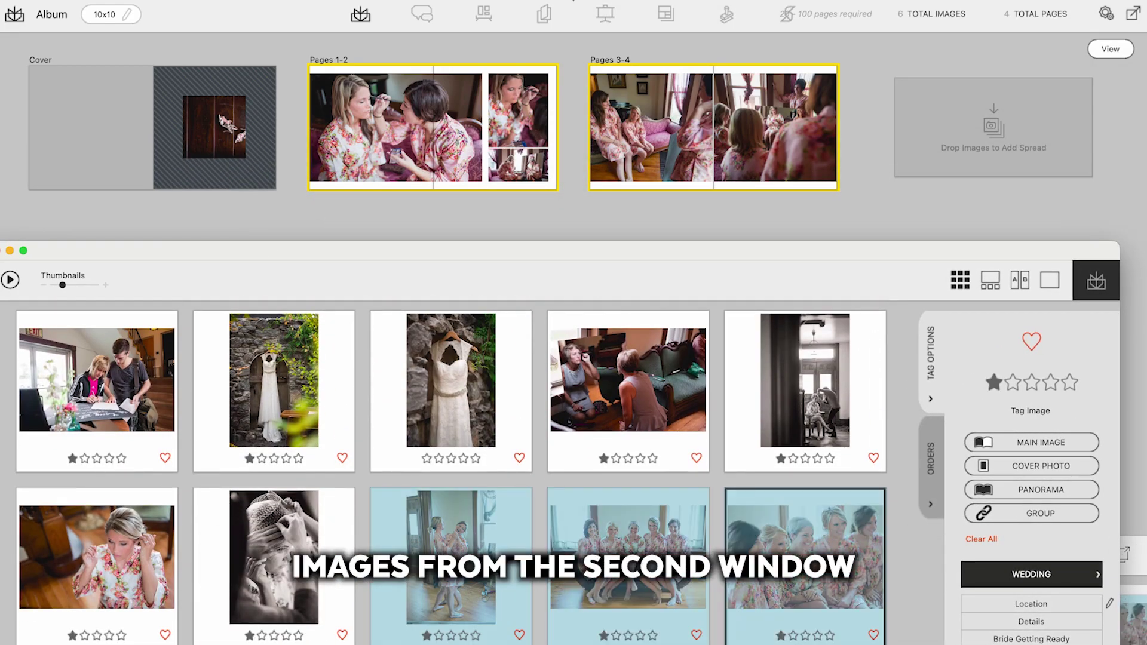
{"action": "left_click_drag", "start_coordinate": [801, 535], "coordinate": [974, 159]}
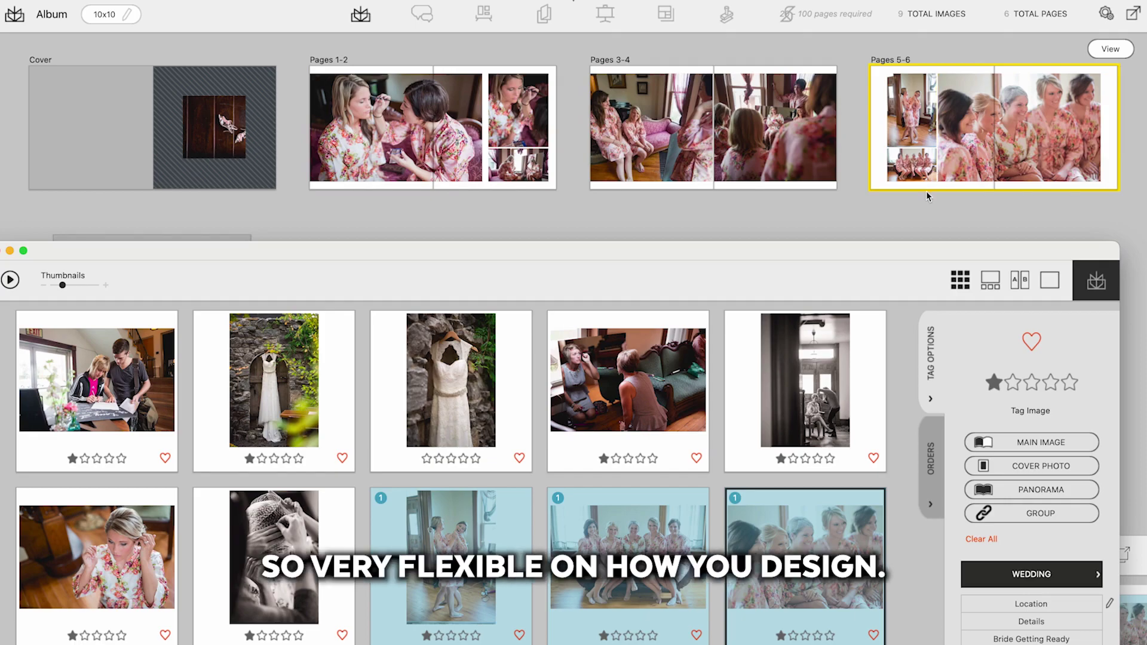
- Close the separate photo window and clear the whole album design
{"action": "left_click_drag", "start_coordinate": [174, 250], "coordinate": [233, 105]}
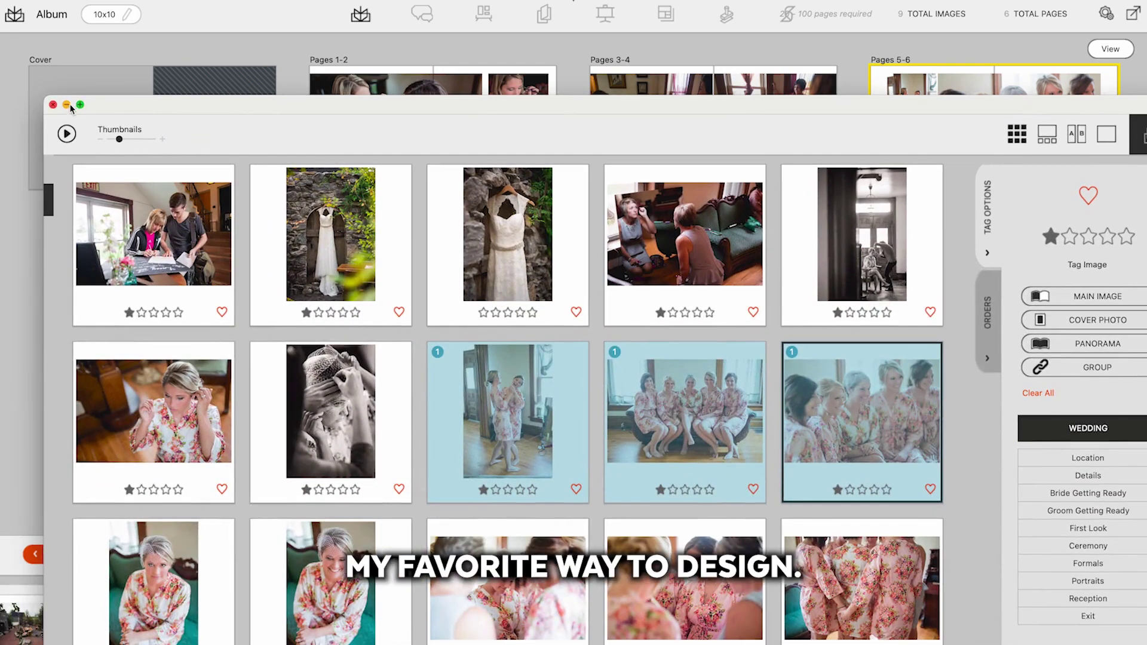
{"action": "left_click", "coordinate": [53, 105]}
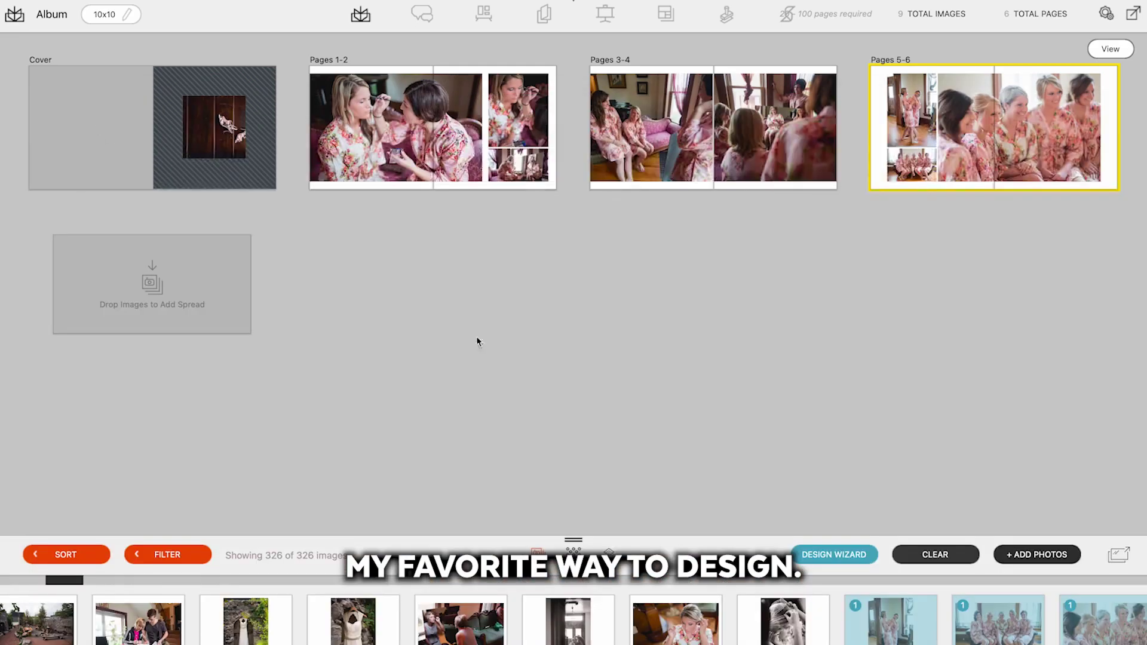
{"action": "left_click", "coordinate": [948, 556]}
{"action": "left_click", "coordinate": [604, 253]}
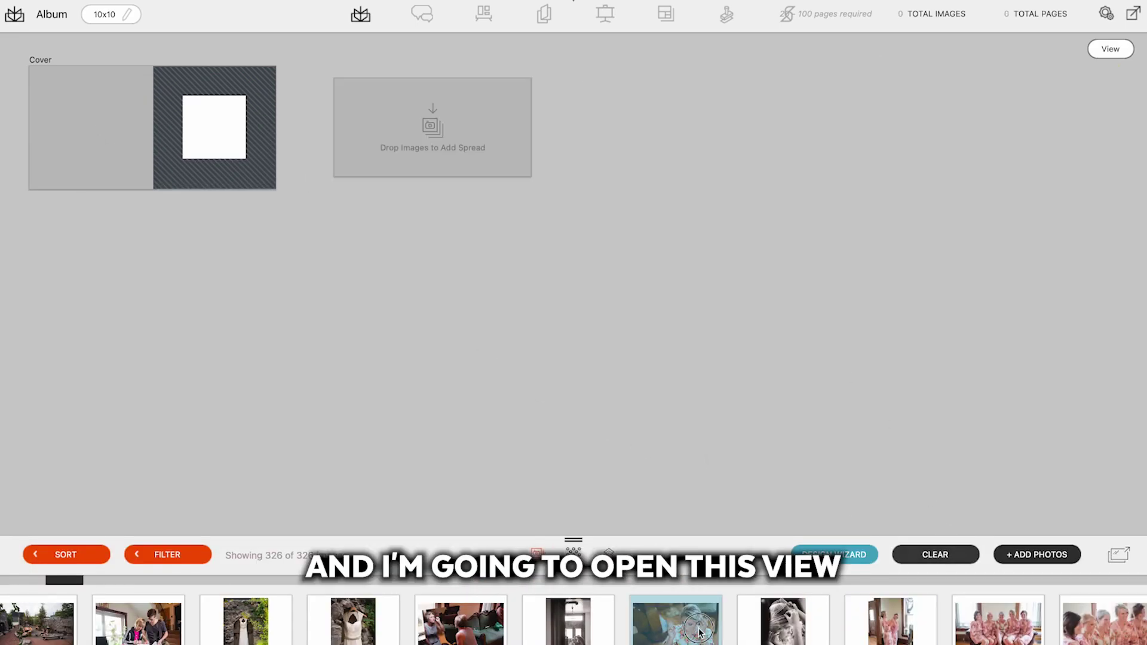
- Open the separate photo window again and make its thumbnails smaller, seven per row
{"action": "double_click", "coordinate": [711, 627]}
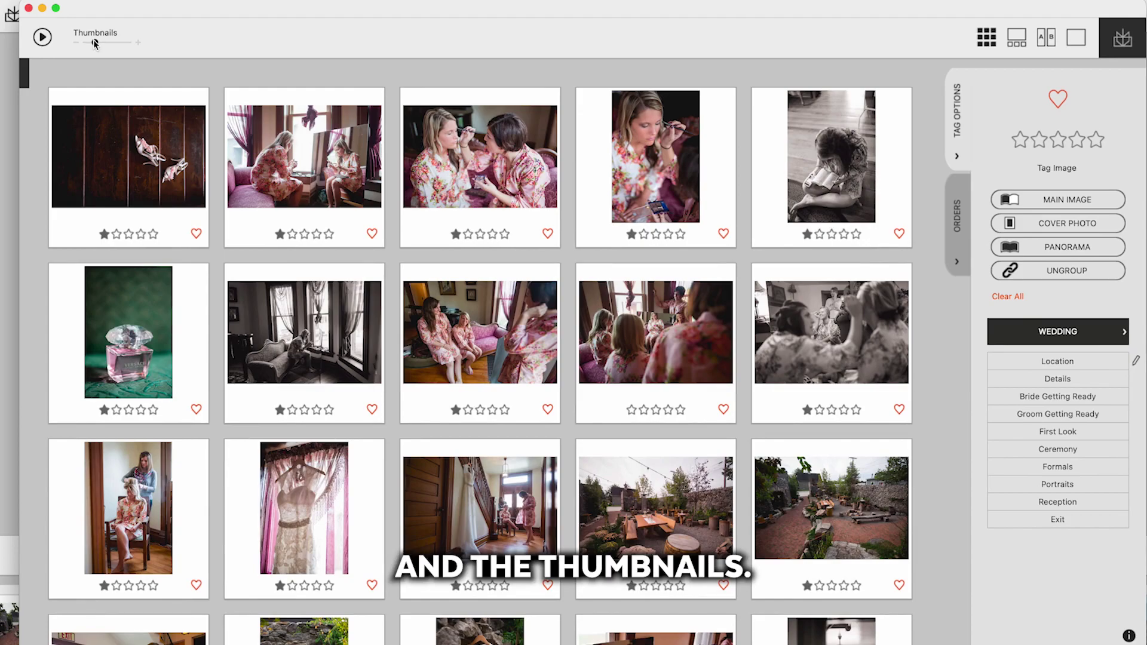
{"action": "left_click_drag", "start_coordinate": [93, 42], "coordinate": [85, 44]}
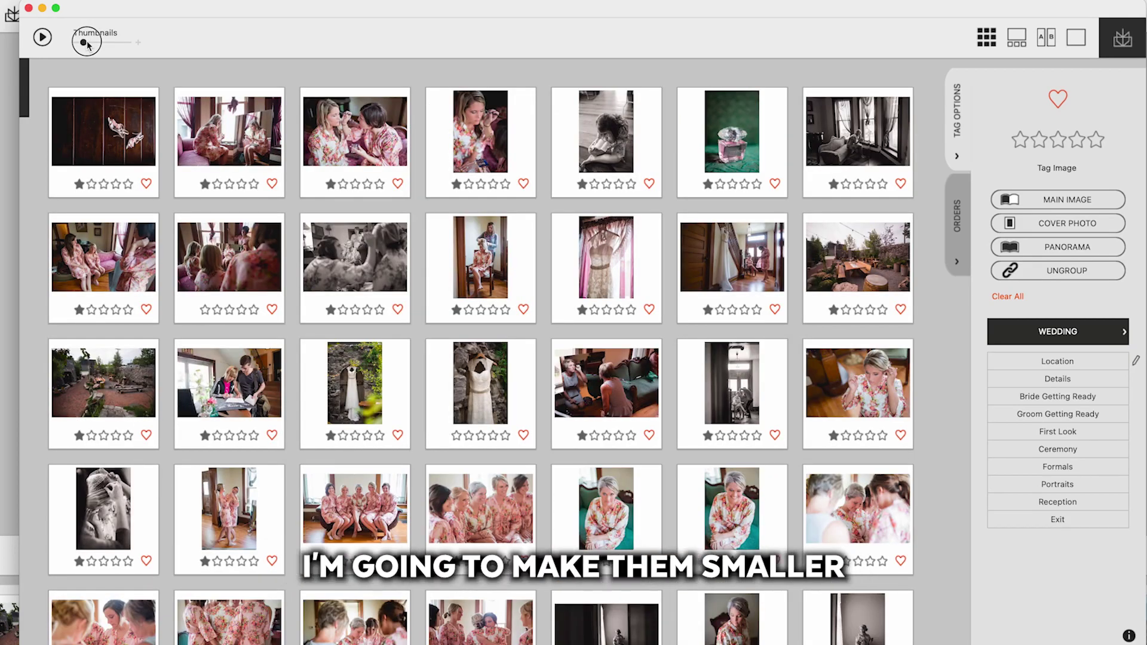
- Group the three adjacent portraits of the groom in a suit, from the standing one to the seated one
{"action": "scroll", "coordinate": [73, 137], "scroll_direction": "down", "scroll_amount": 5}
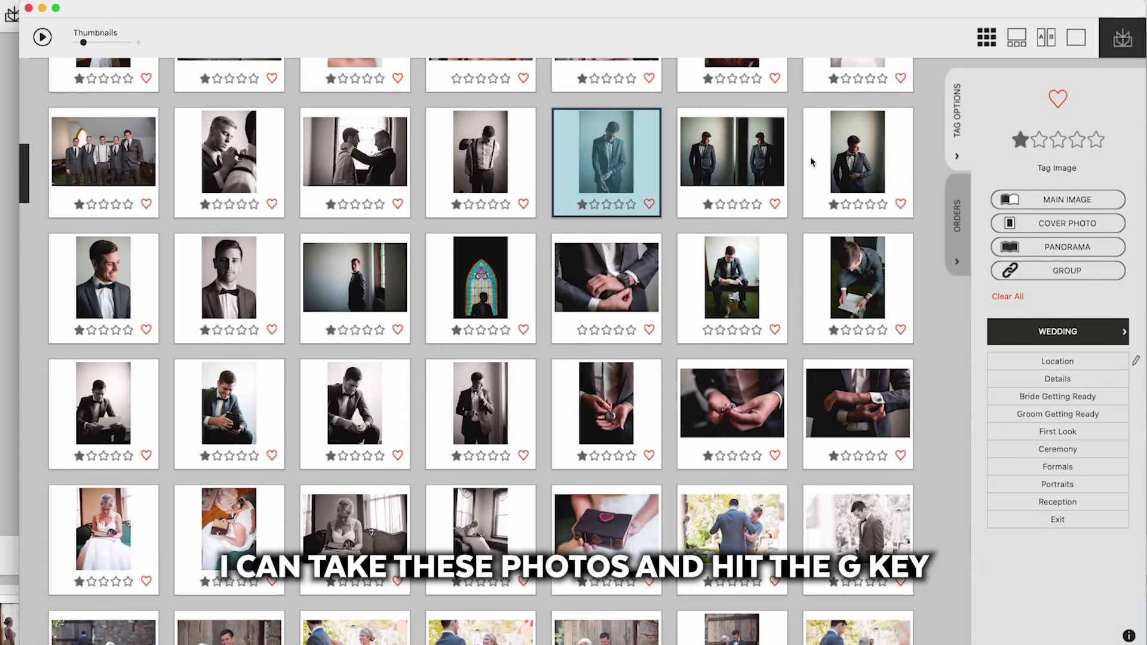
{"action": "left_click", "coordinate": [853, 162], "text": "shift"}
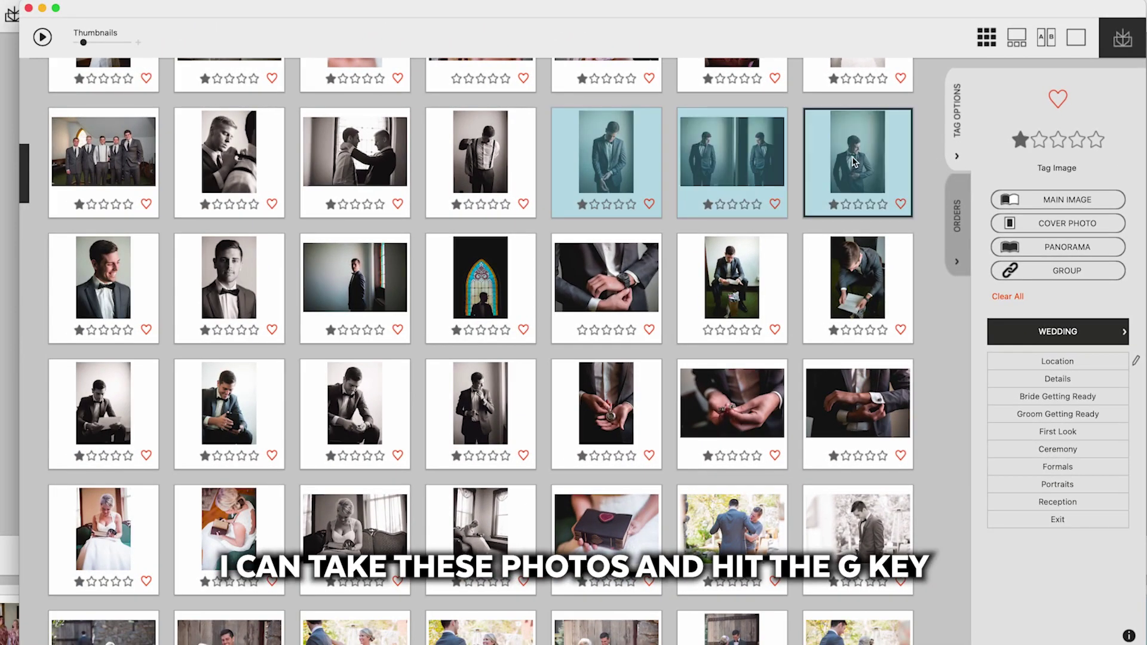
{"action": "key", "text": "g"}
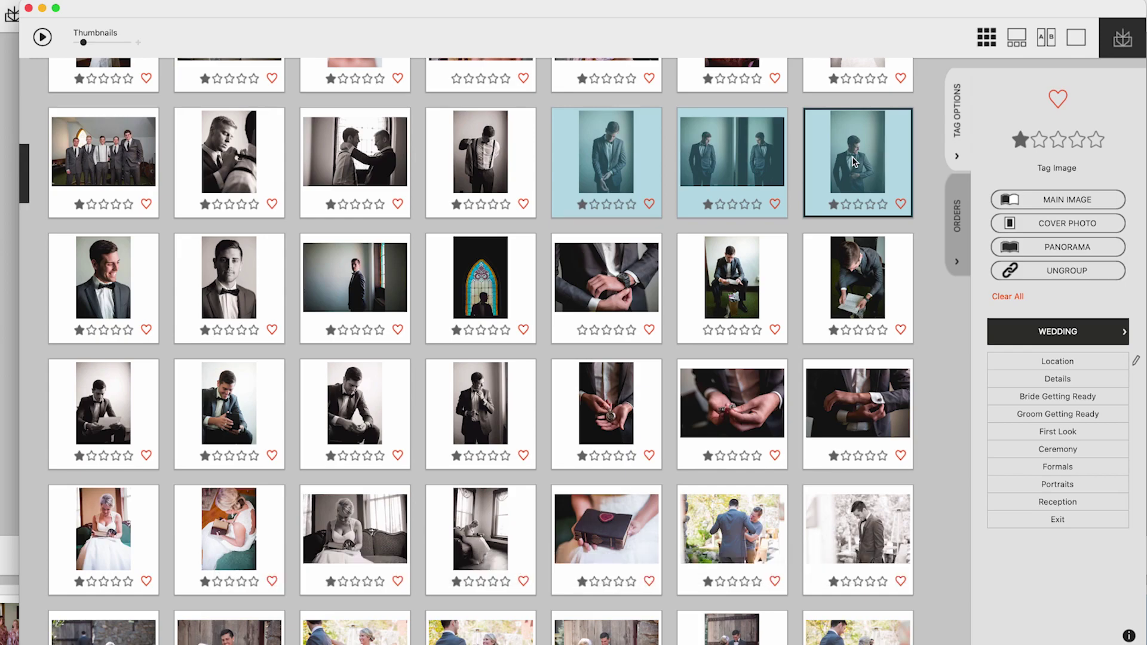
{"action": "left_click", "coordinate": [748, 149]}
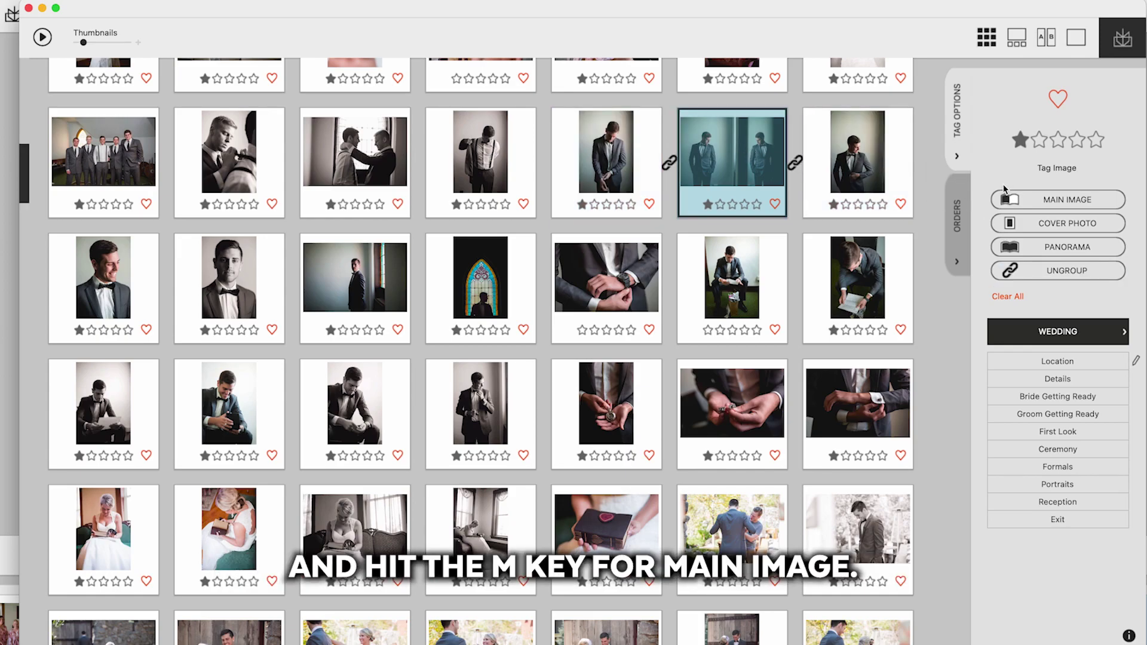
{"action": "key", "text": "m"}
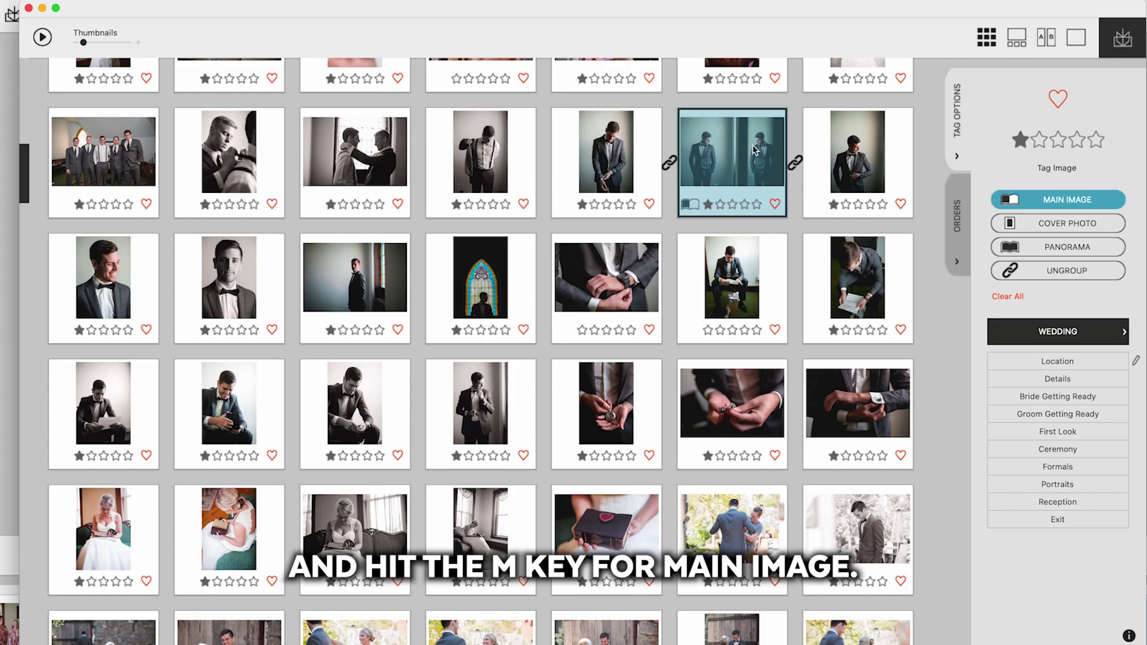
{"action": "scroll", "coordinate": [435, 211], "scroll_direction": "down", "scroll_amount": 15}
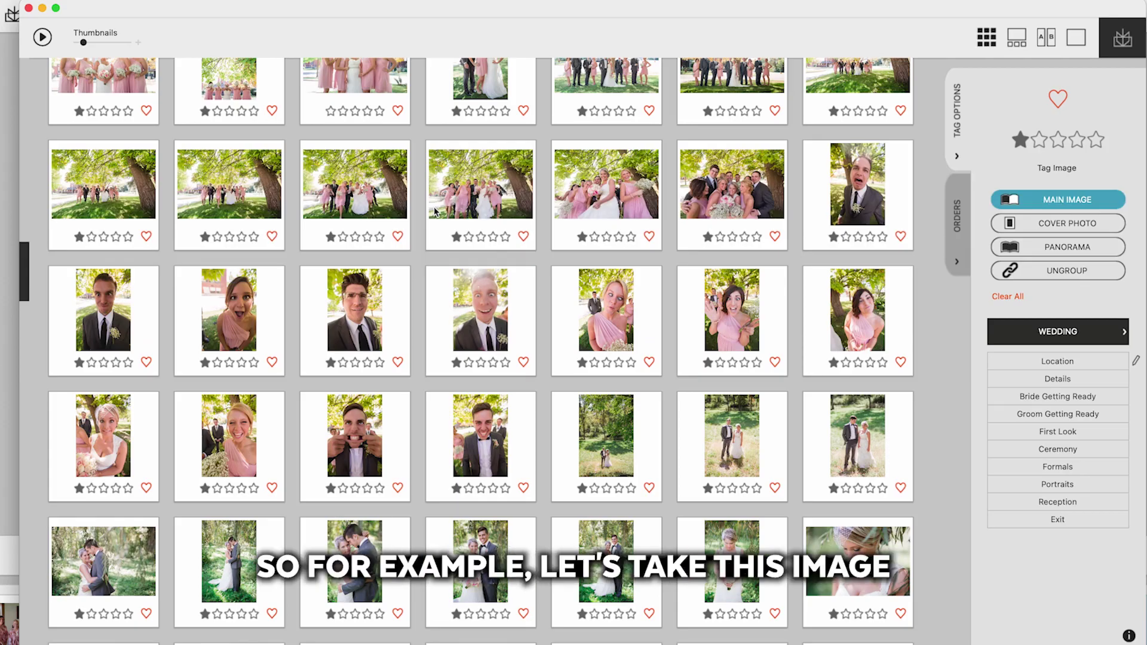
{"action": "scroll", "coordinate": [435, 215], "scroll_direction": "down", "scroll_amount": 5}
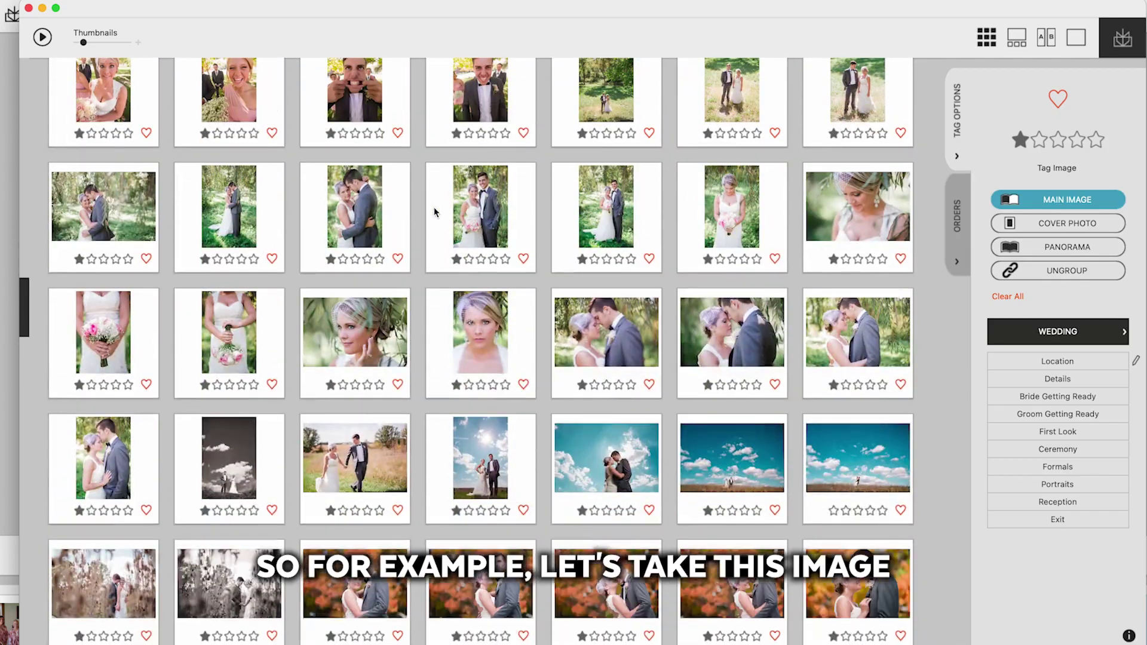
{"action": "left_click", "coordinate": [760, 473]}
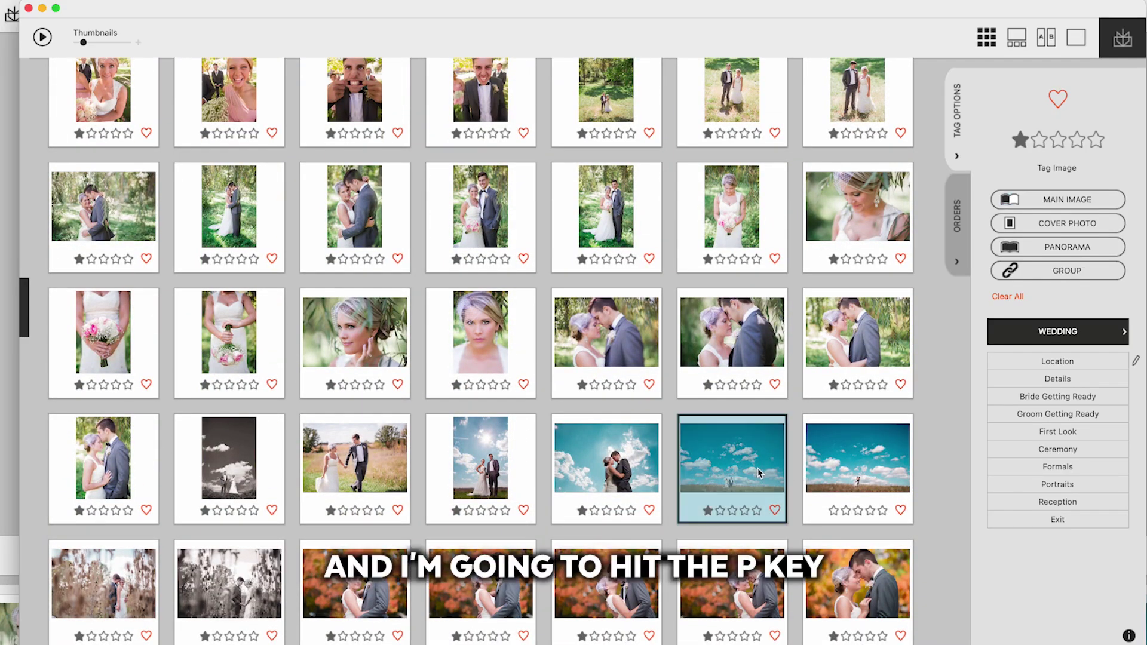
{"action": "key", "text": "p"}
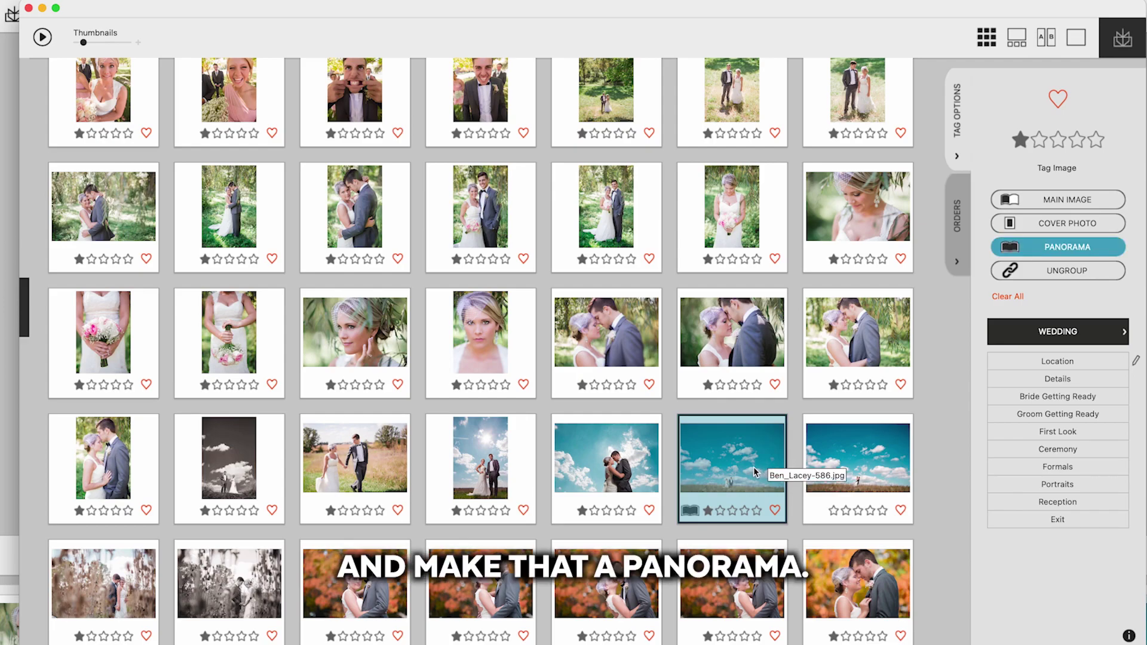
- Tag the autumn-foliage couple portrait Ben_Lacey-613.jpg as the cover photo
{"action": "scroll", "coordinate": [756, 472], "scroll_direction": "down", "scroll_amount": 2}
{"action": "left_click", "coordinate": [601, 466]}
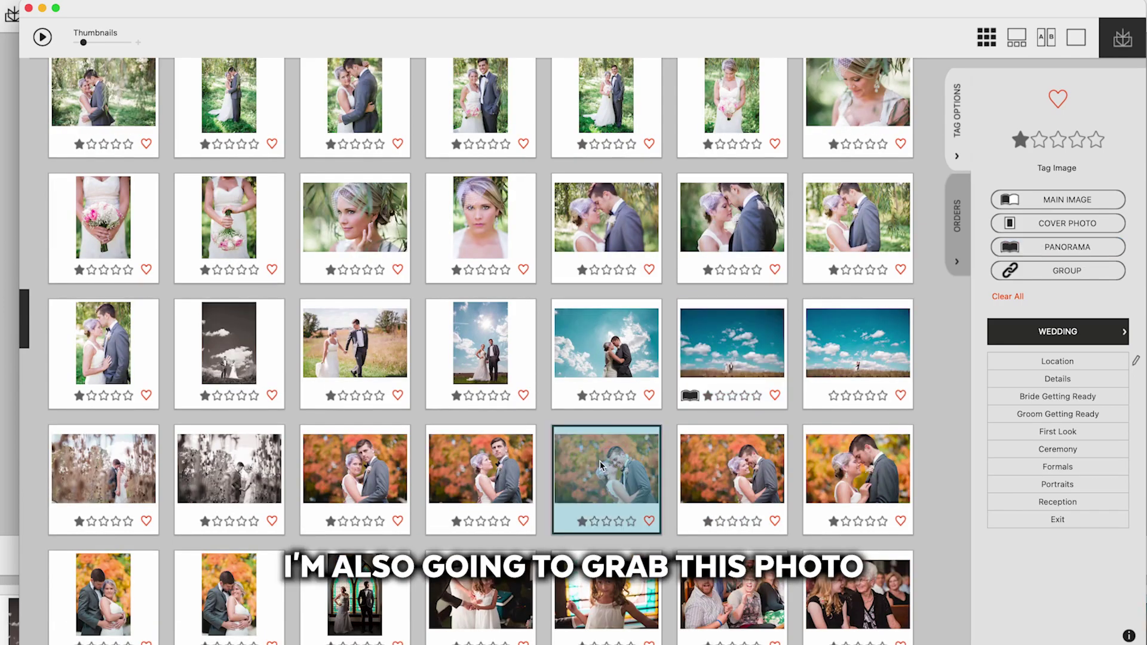
{"action": "key", "text": "c"}
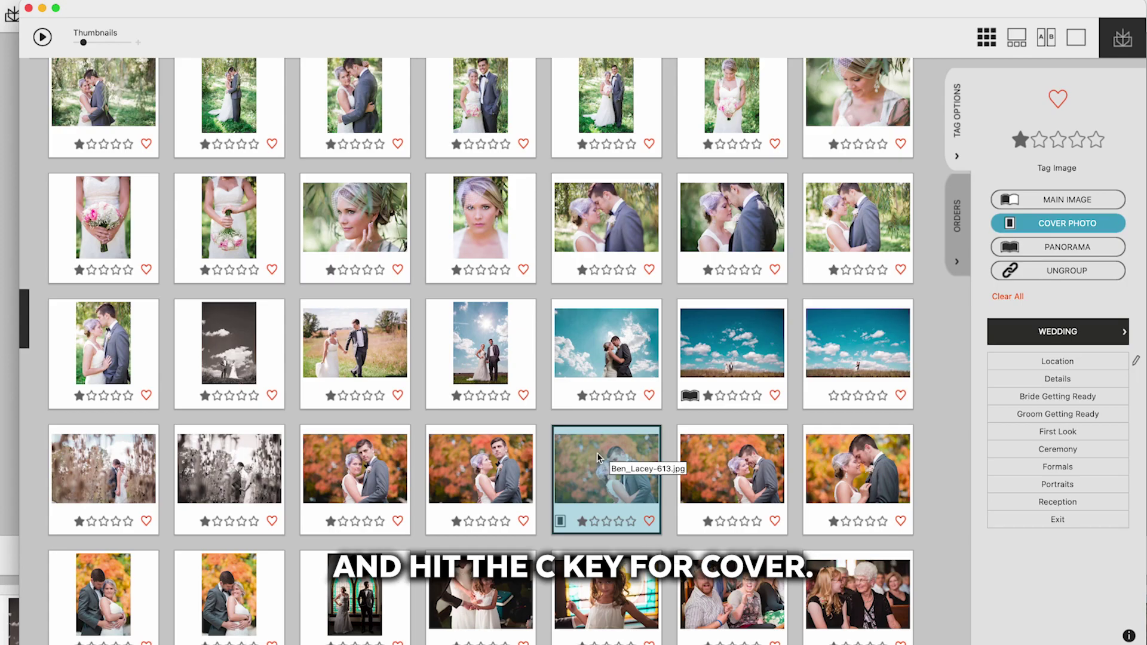
- Group the four consecutive photos of the couple among guests outside the church and tag the first one as main image
{"action": "scroll", "coordinate": [600, 463], "scroll_direction": "down", "scroll_amount": 10}
{"action": "scroll", "coordinate": [597, 458], "scroll_direction": "down", "scroll_amount": 12}
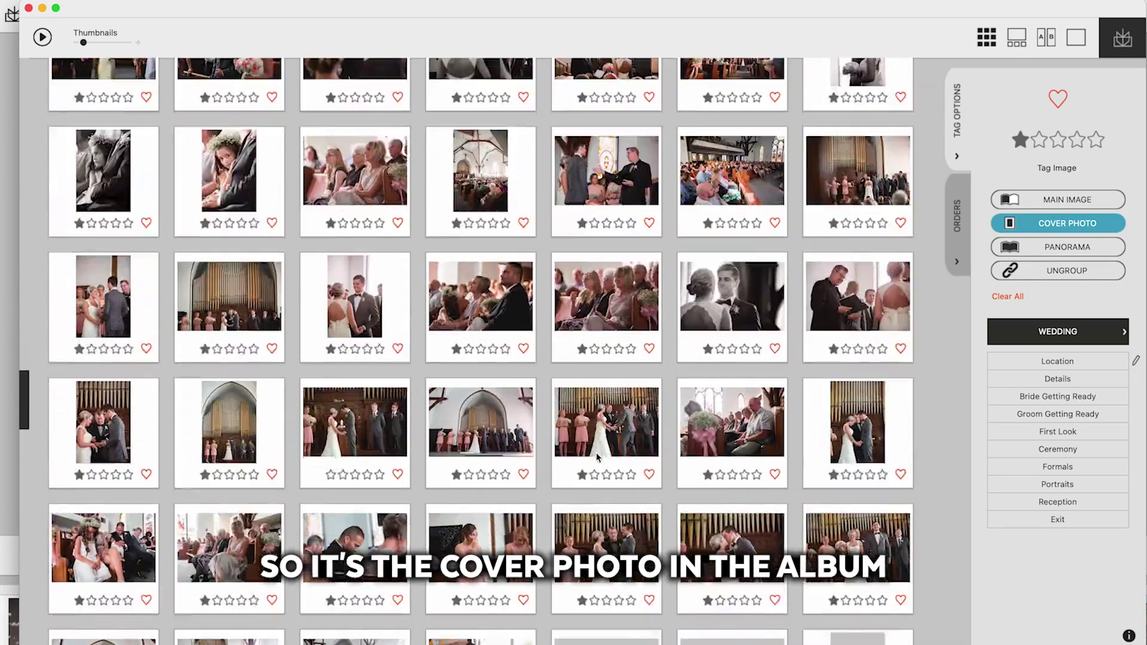
{"action": "scroll", "coordinate": [322, 473], "scroll_direction": "down", "scroll_amount": 4}
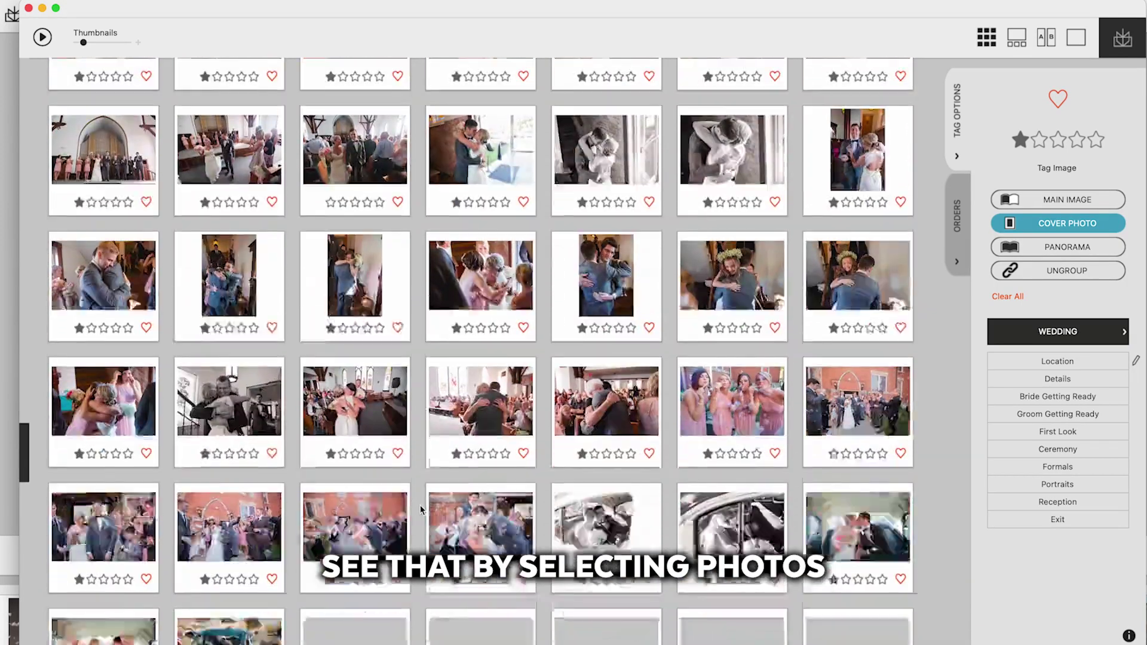
{"action": "left_click", "coordinate": [121, 448]}
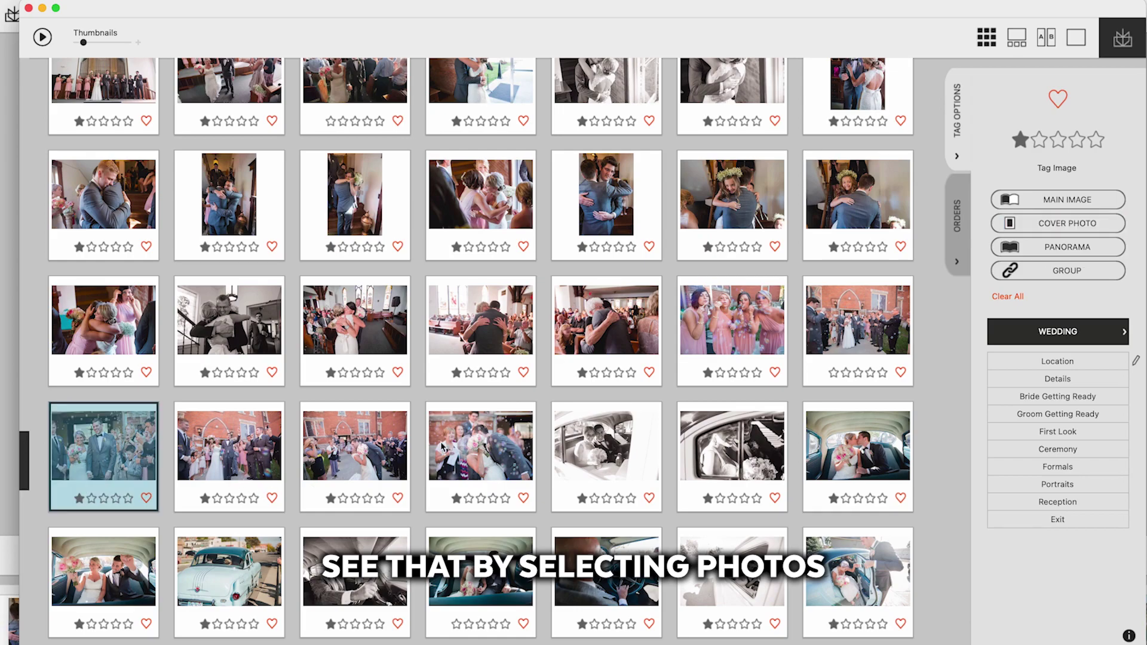
{"action": "left_click", "coordinate": [443, 447], "text": "shift"}
{"action": "key", "text": "g"}
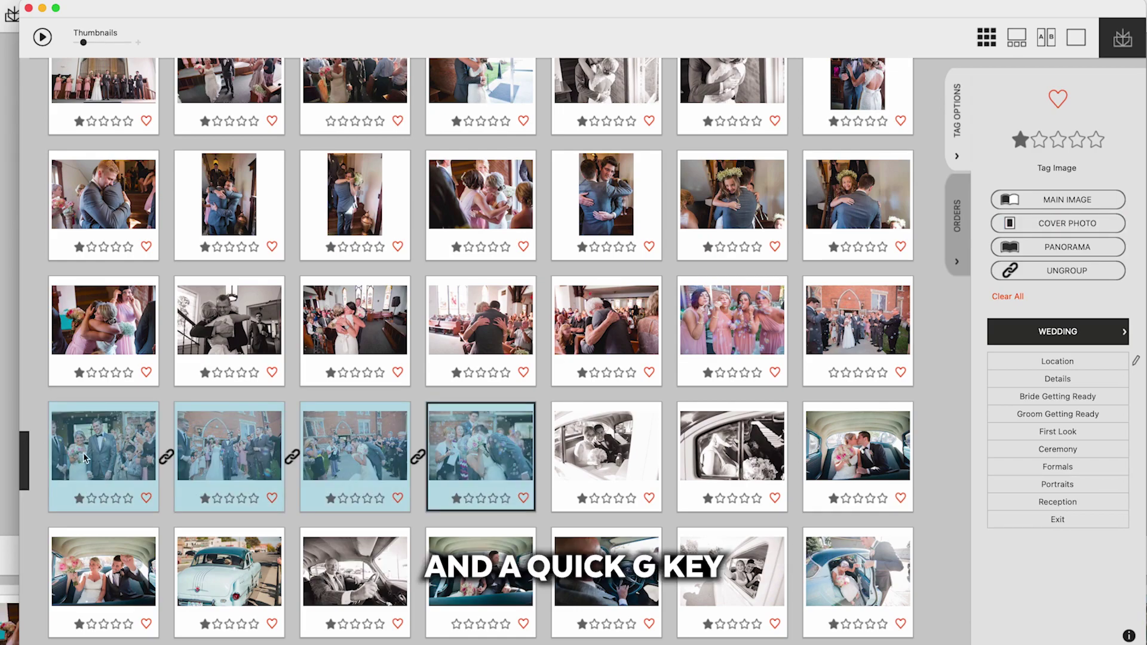
{"action": "left_click", "coordinate": [96, 457]}
{"action": "key", "text": "m"}
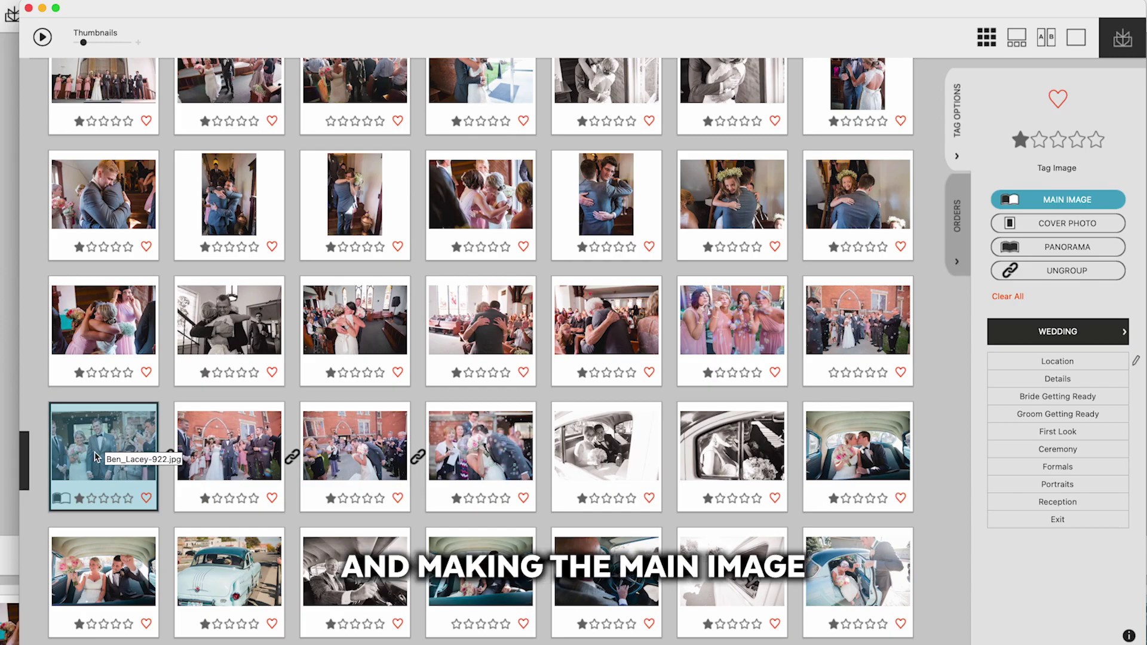
- Tag the five-star photo of the couple lying on the dark floor as a panorama
{"action": "scroll", "coordinate": [240, 414], "scroll_direction": "down", "scroll_amount": 5}
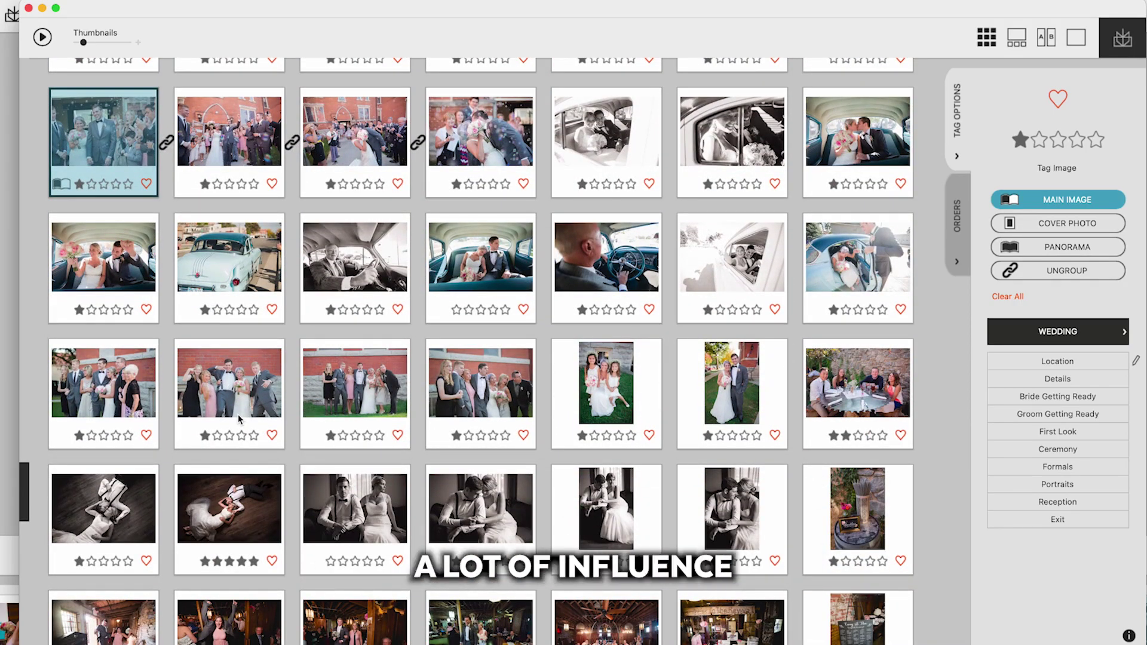
{"action": "left_click", "coordinate": [235, 509]}
{"action": "key", "text": "p"}
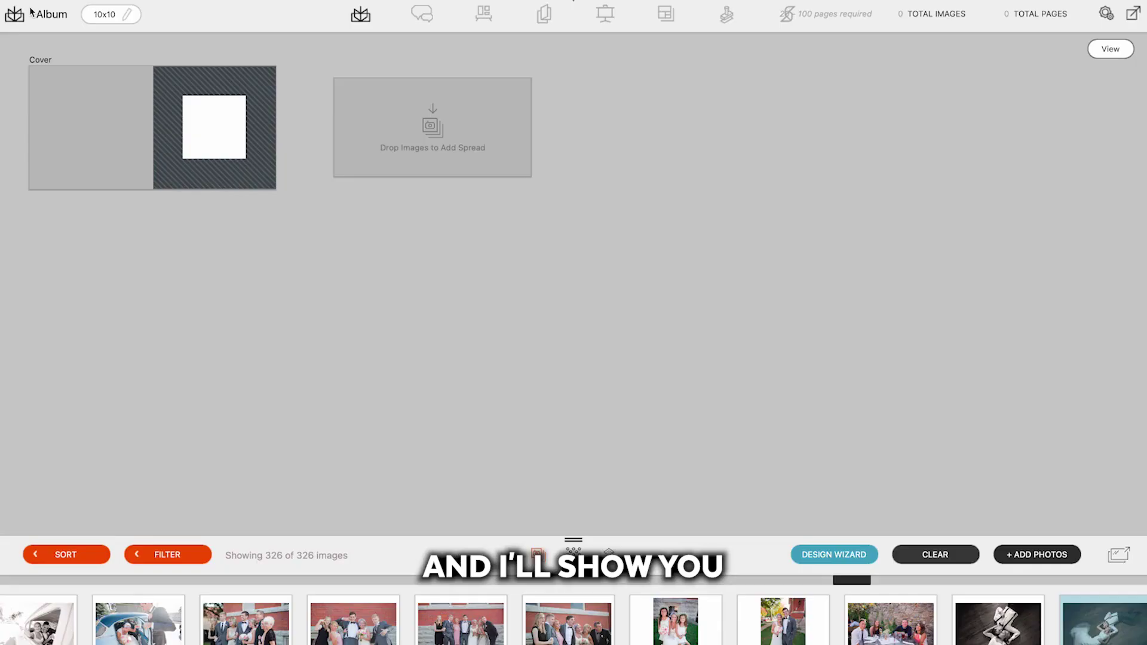
- Close the separate photo window and design the album with the Design Wizard, using the Entire Collection
{"action": "left_click", "coordinate": [13, 16]}
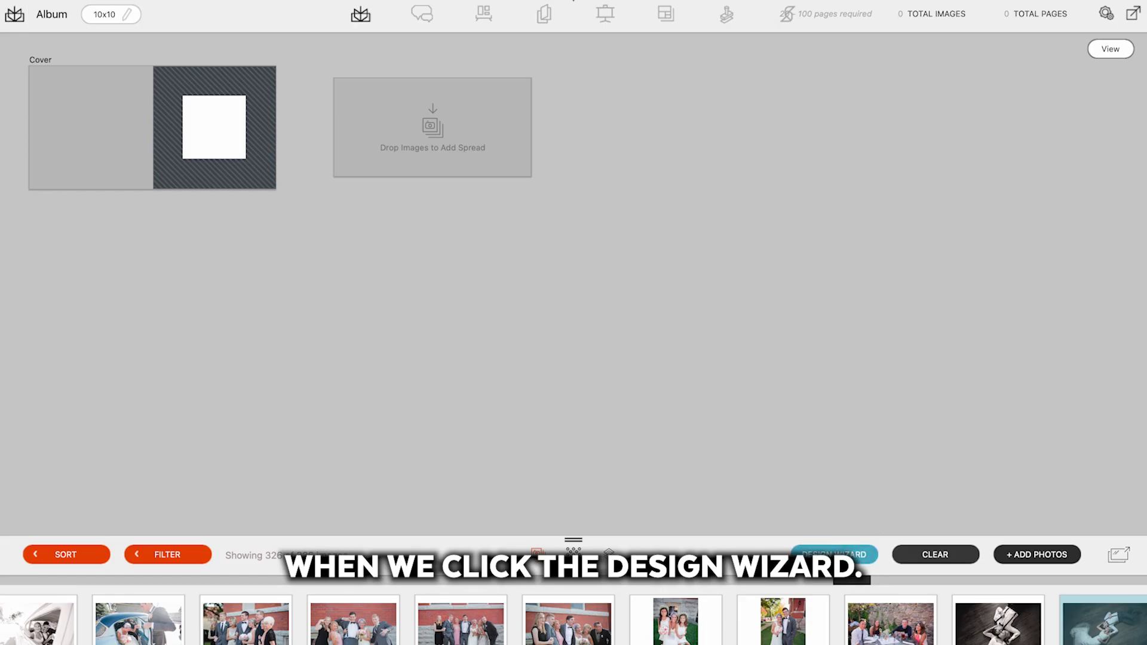
{"action": "left_click", "coordinate": [834, 555]}
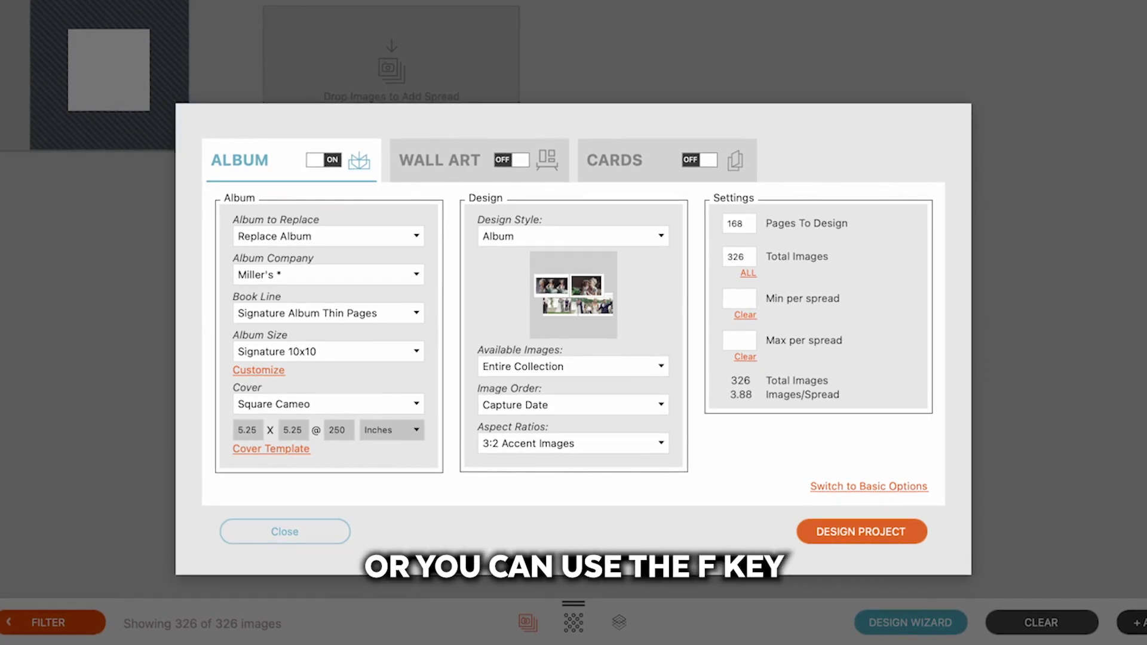
{"action": "left_click", "coordinate": [581, 371]}
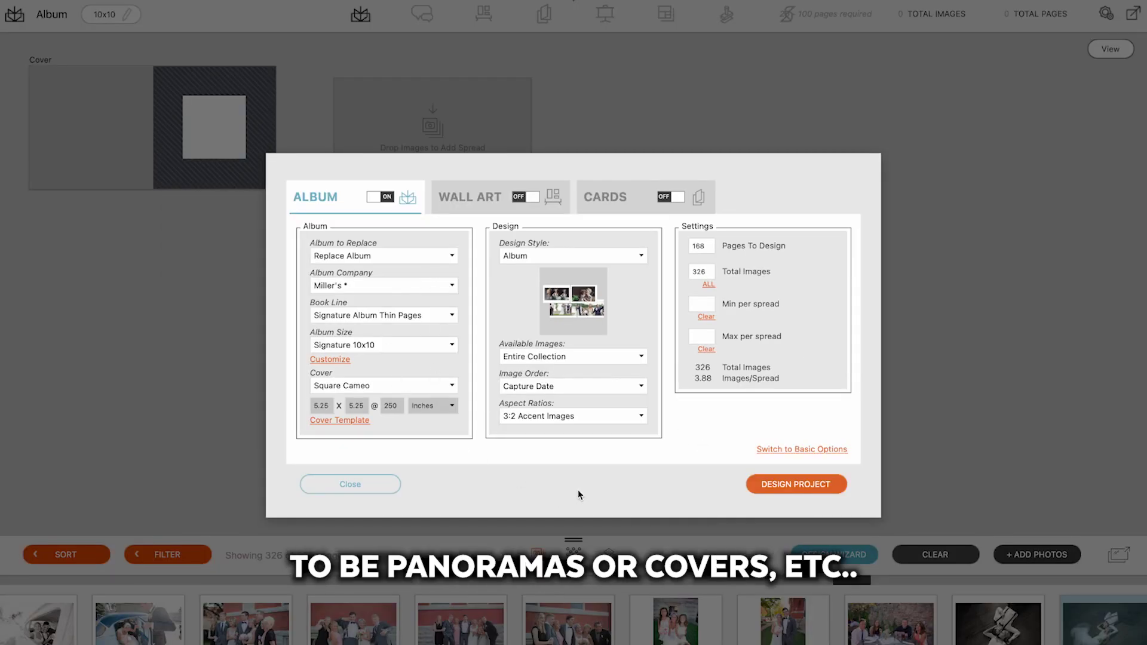
{"action": "left_click", "coordinate": [774, 485]}
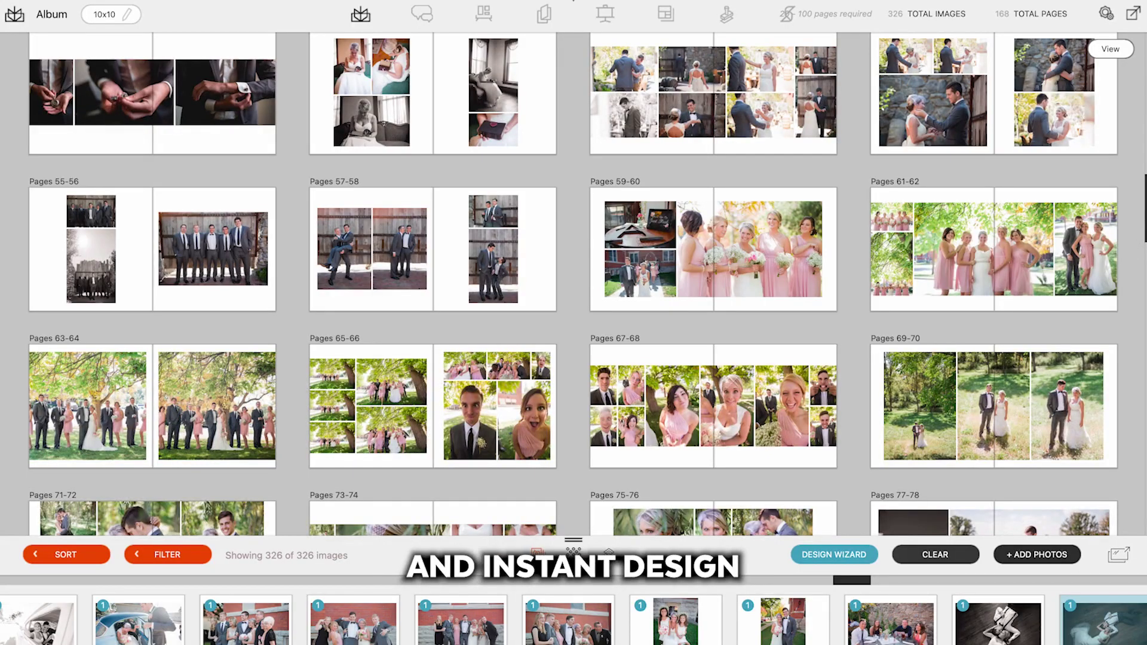
- Check the tagged cover and spreads, and shift the panorama on pages 81-82 upward so the couple is fully in frame
{"action": "scroll", "coordinate": [1138, 27], "scroll_direction": "up", "scroll_amount": 20}
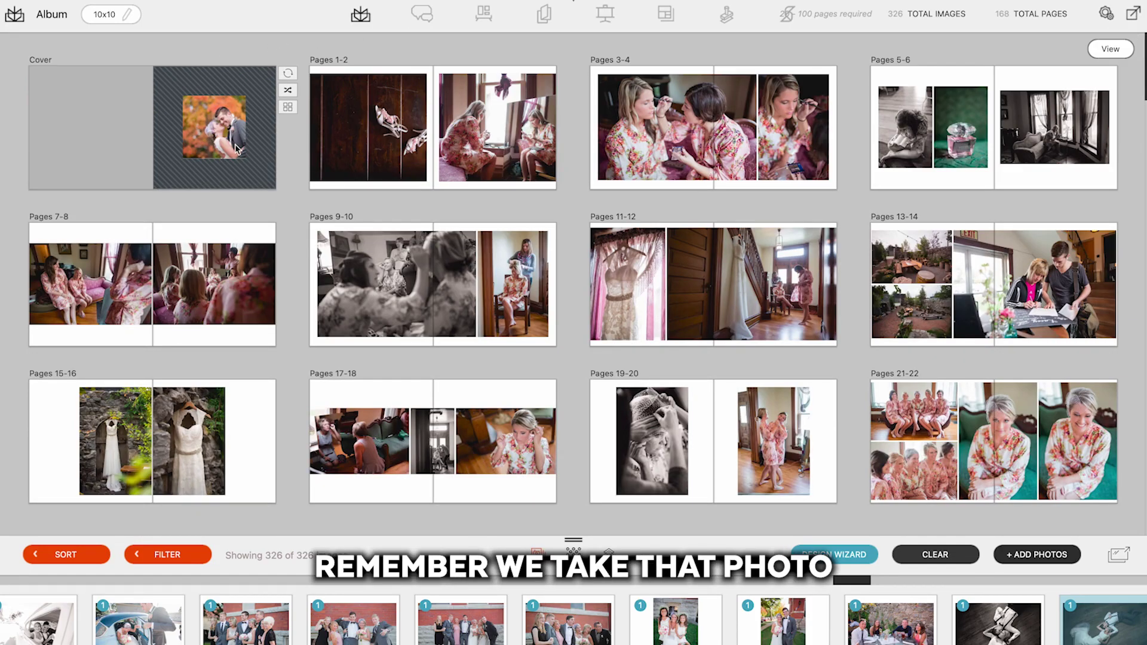
{"action": "scroll", "coordinate": [237, 149], "scroll_direction": "down", "scroll_amount": 20}
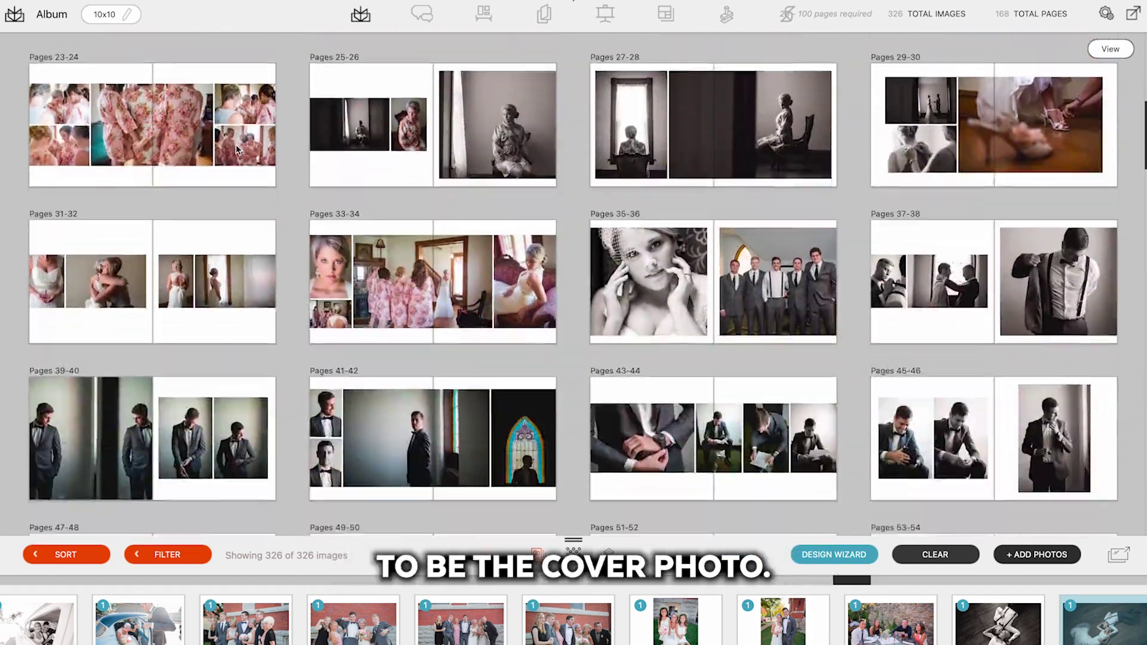
{"action": "scroll", "coordinate": [238, 149], "scroll_direction": "down", "scroll_amount": 8}
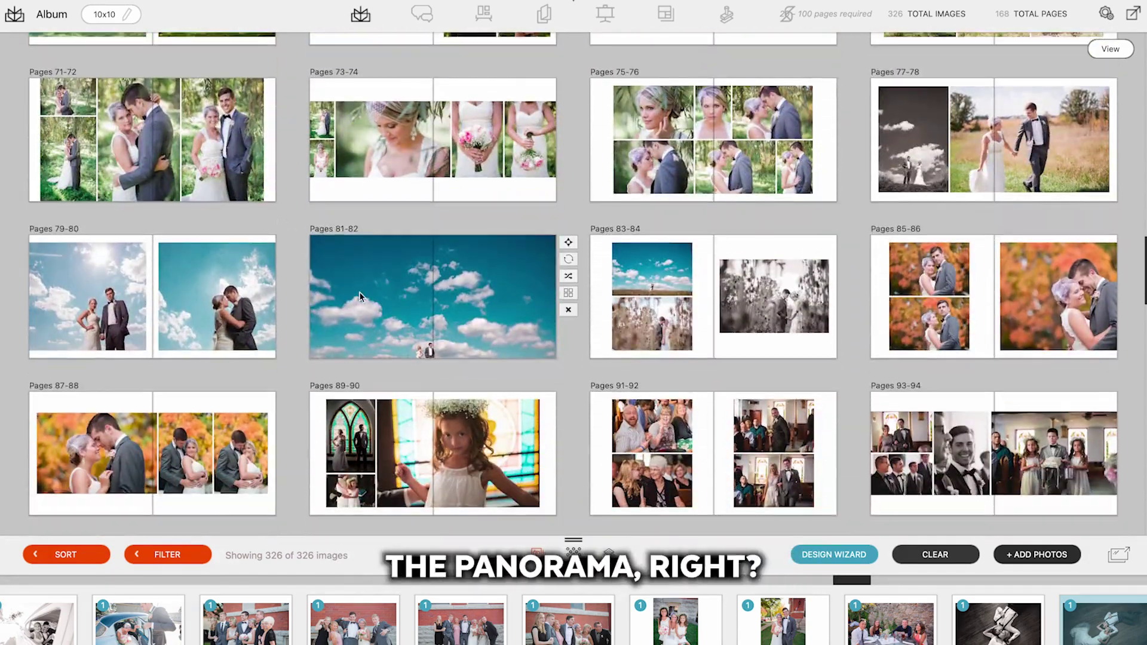
{"action": "left_click", "coordinate": [357, 265]}
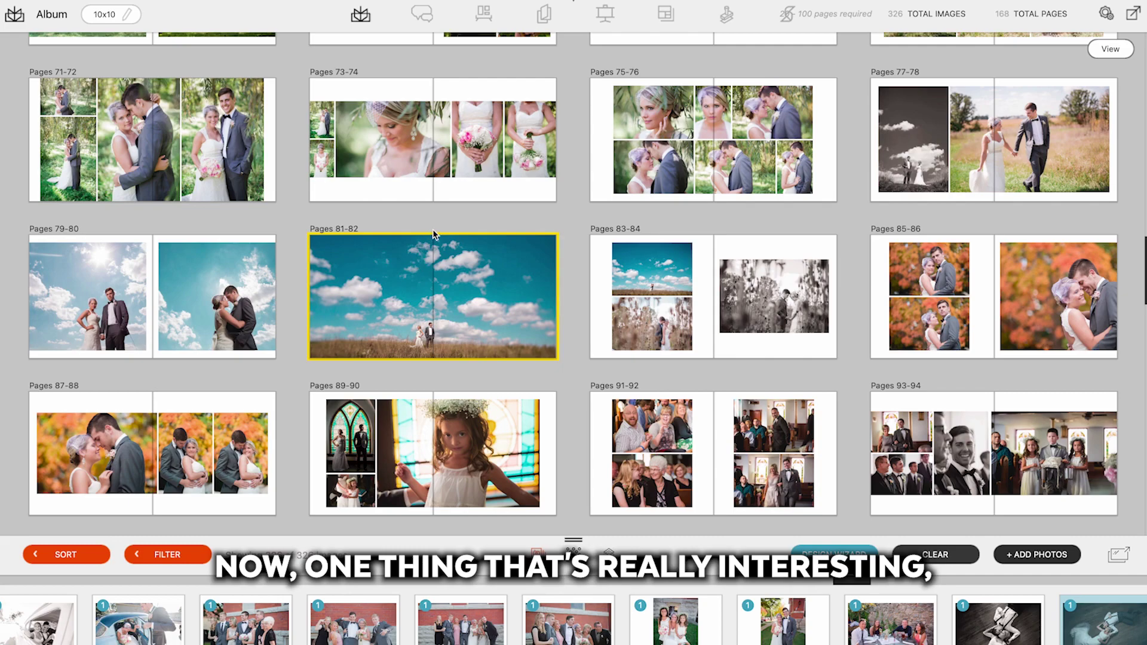
- Zoom the panorama photo on pages 81-82 in slightly and reposition it so the groom stays clear of the centre fold
{"action": "left_click", "coordinate": [392, 276]}
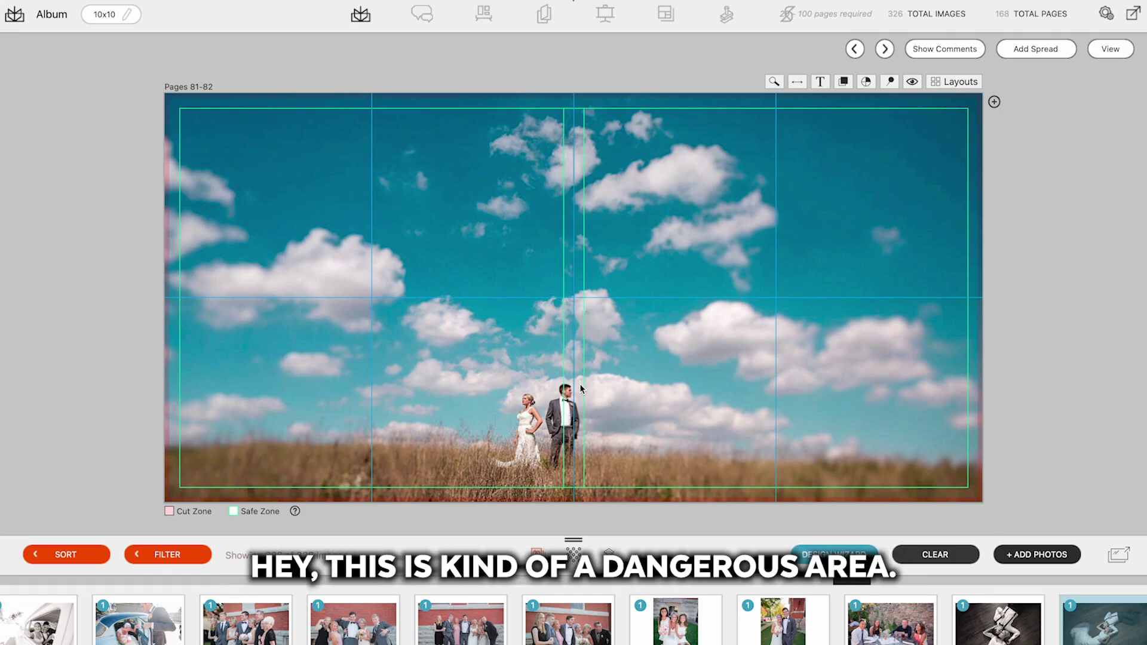
{"action": "left_click", "coordinate": [618, 390]}
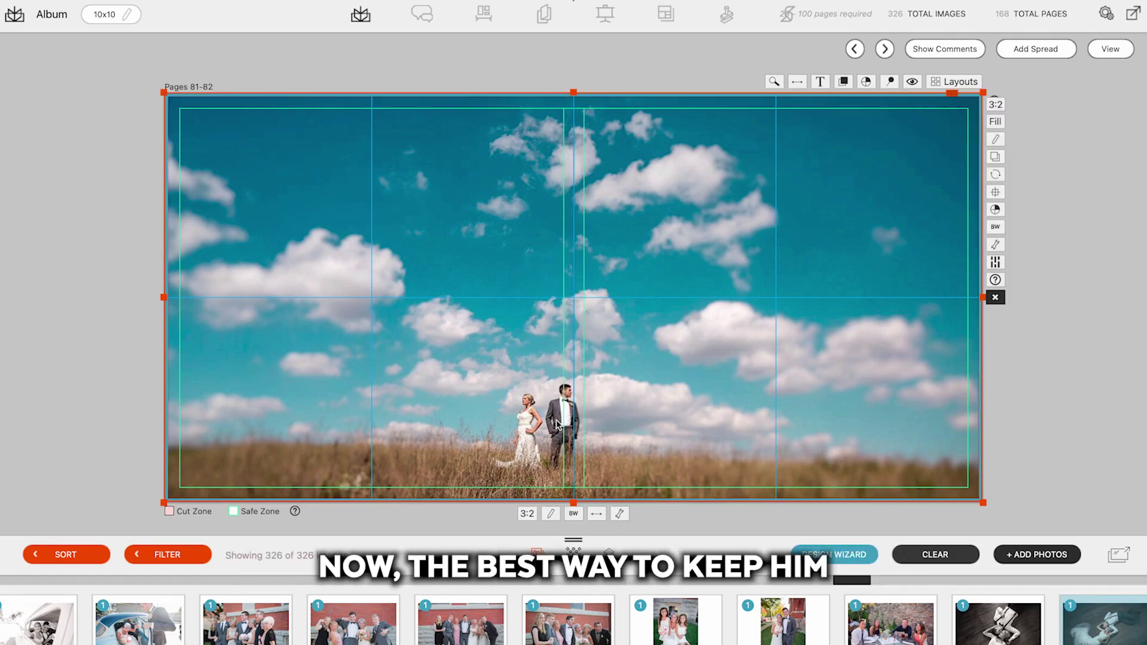
{"action": "left_click", "coordinate": [621, 514]}
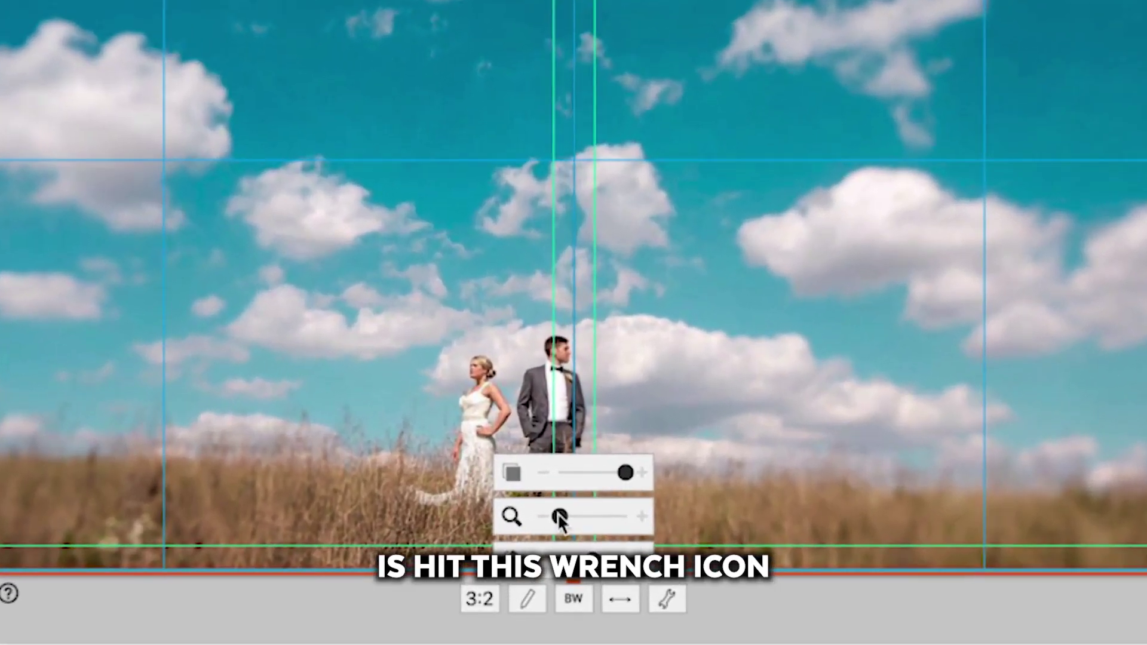
{"action": "left_click_drag", "start_coordinate": [558, 514], "coordinate": [569, 516]}
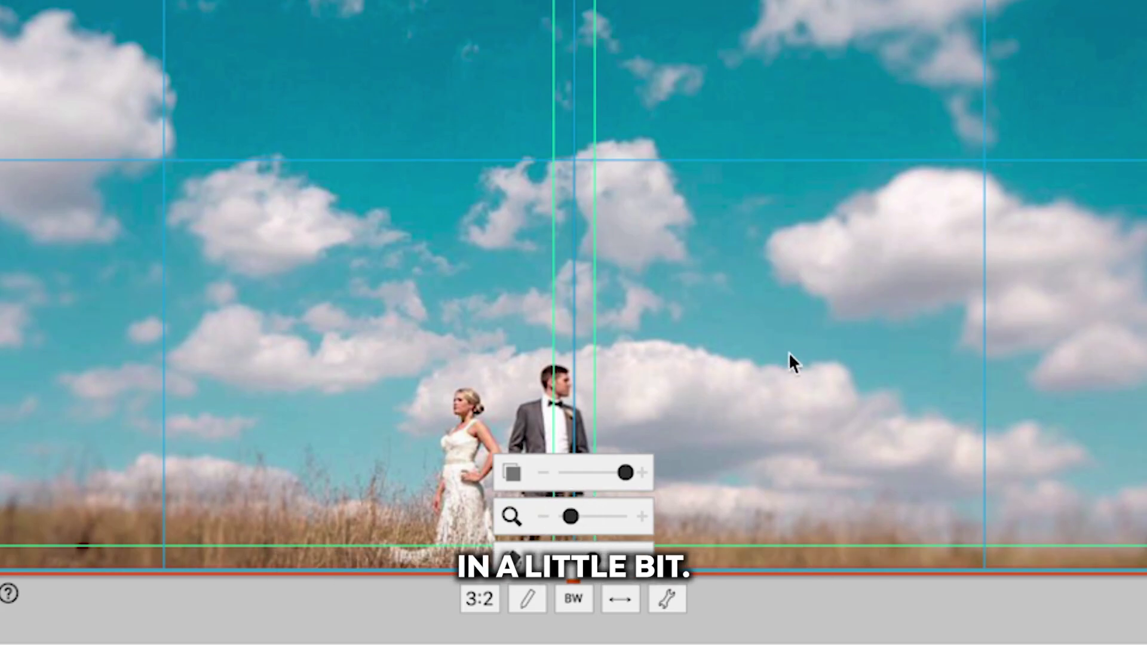
{"action": "left_click", "coordinate": [815, 413]}
{"action": "left_click_drag", "start_coordinate": [854, 450], "coordinate": [865, 384]}
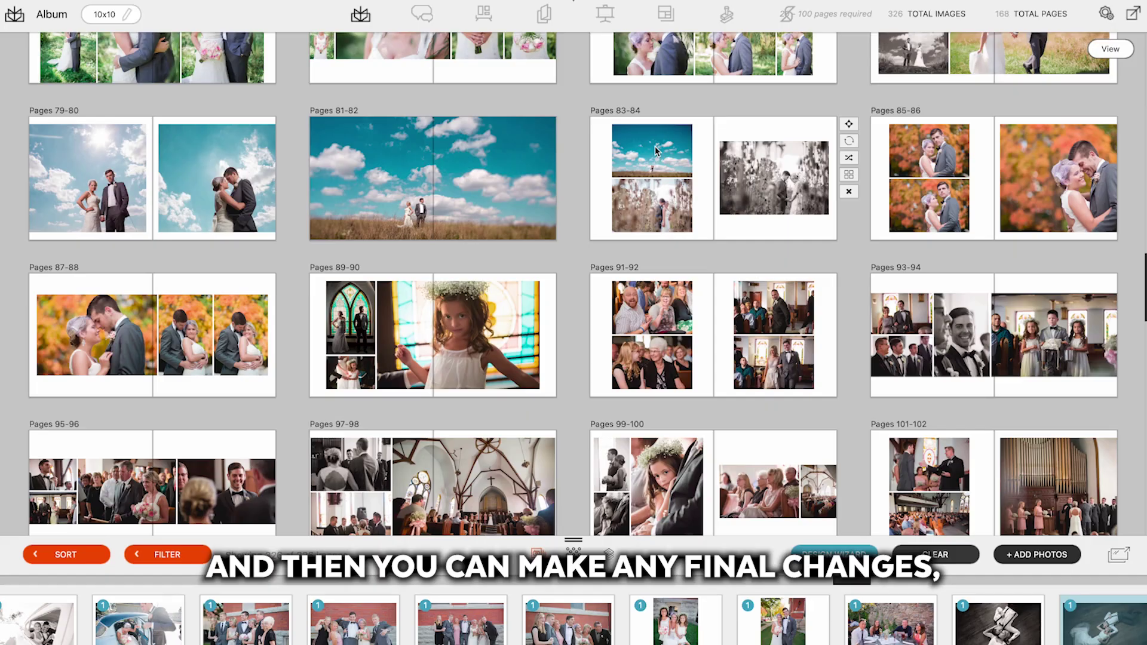
- Delete the blue-sky field photo from the spread on pages 83-84
{"action": "double_click", "coordinate": [656, 151]}
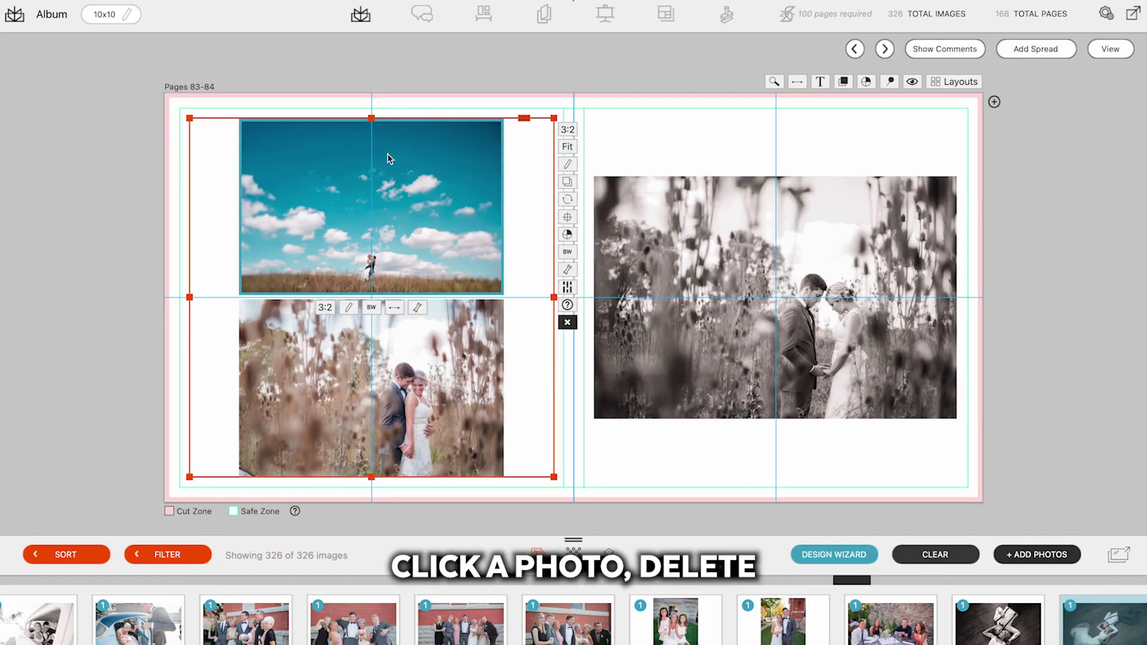
{"action": "key", "text": "Delete"}
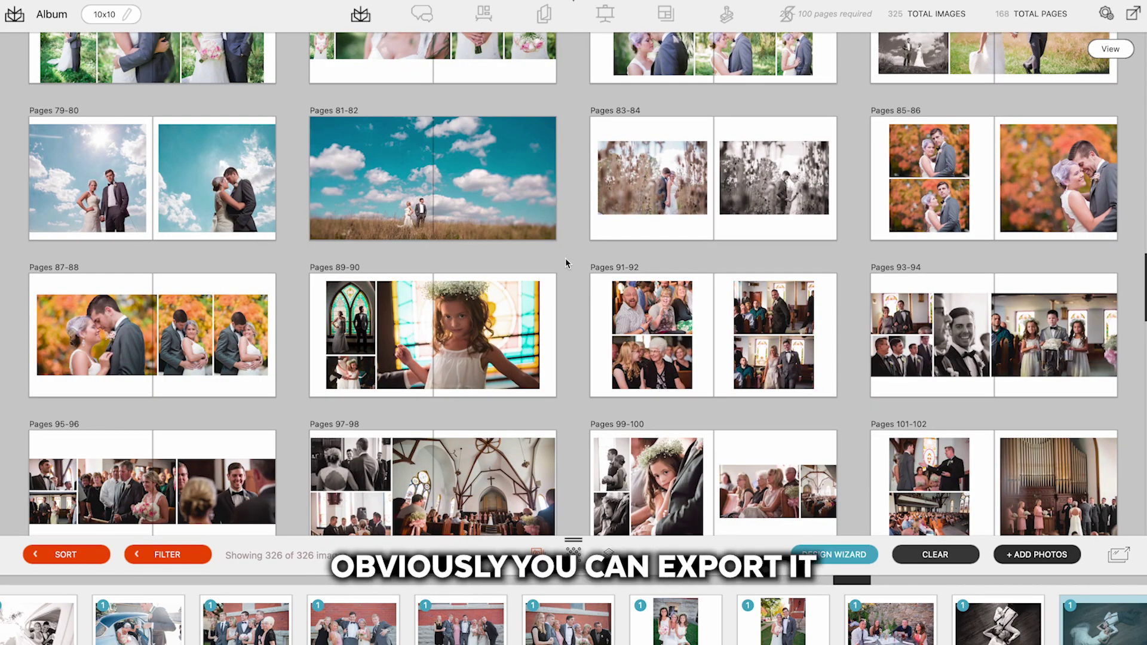
- Look through the album's export and ordering options, then close the list
{"action": "left_click", "coordinate": [1133, 14]}
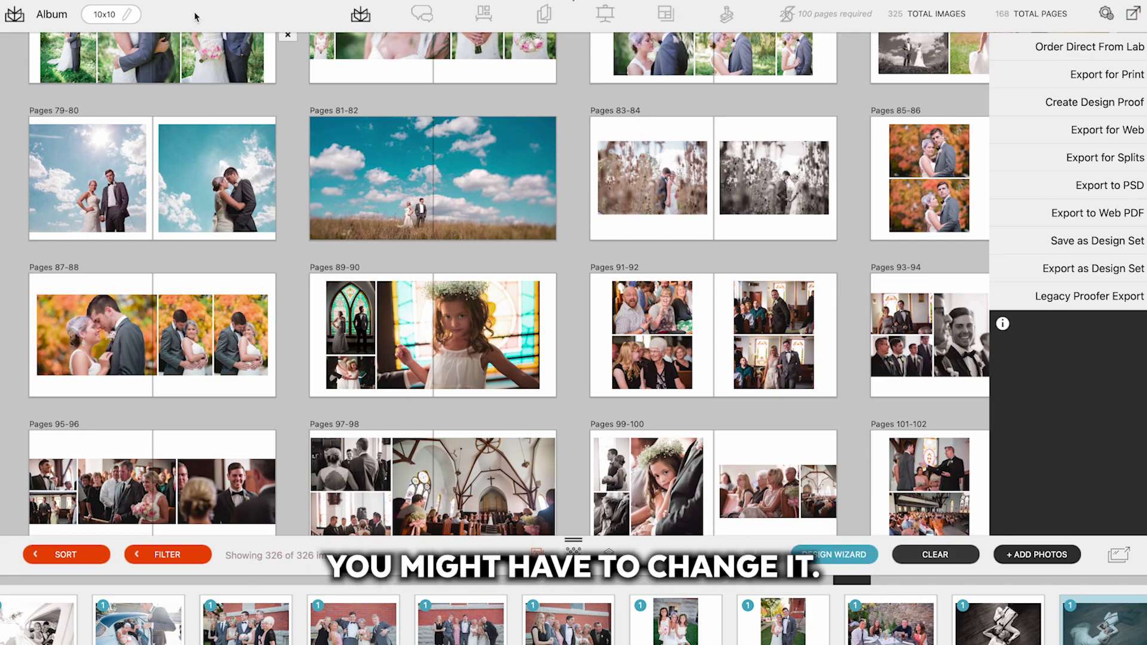
{"action": "left_click", "coordinate": [1126, 18]}
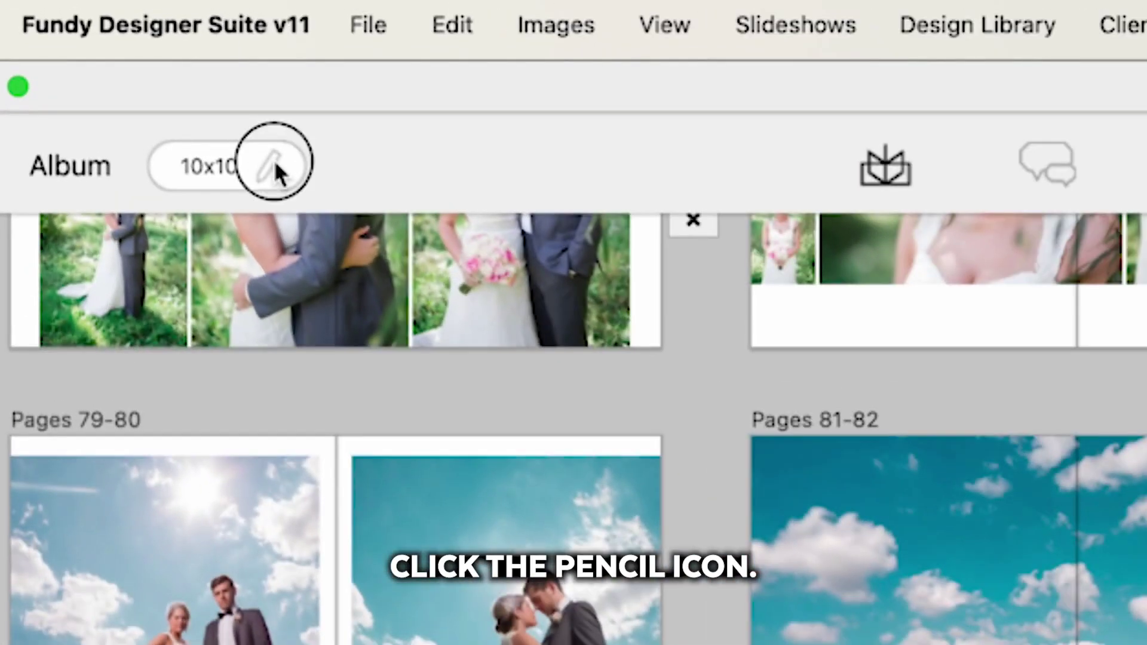
- Change the album size to Signature 12x8 in the album options and proceed to the cover choice
{"action": "left_click", "coordinate": [126, 14]}
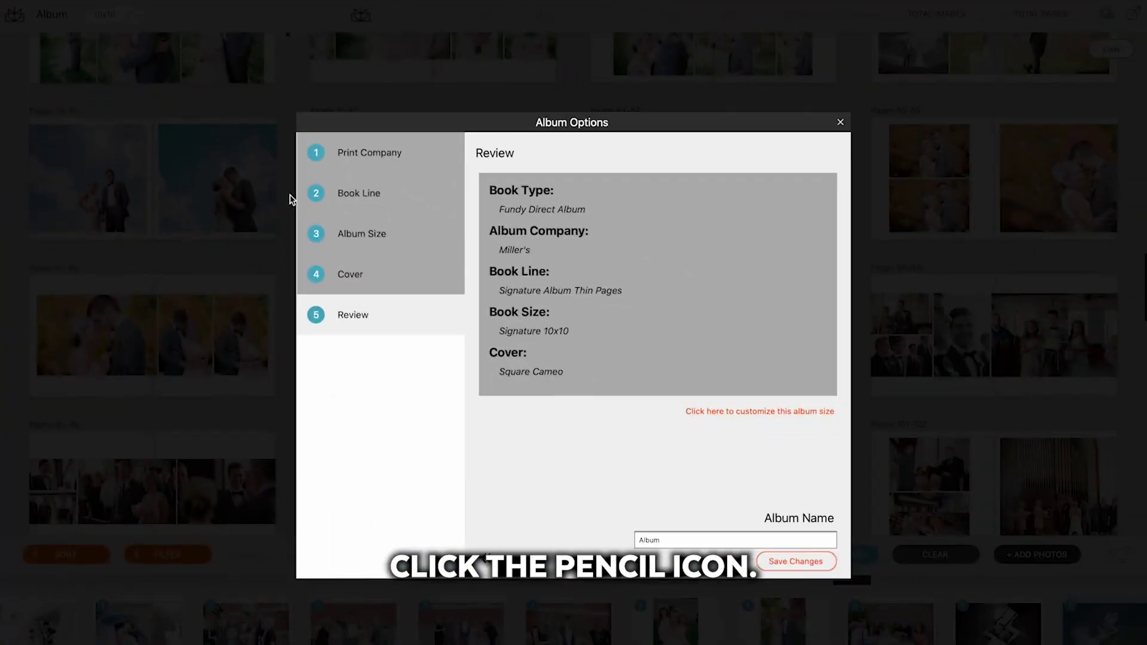
{"action": "left_click", "coordinate": [375, 231]}
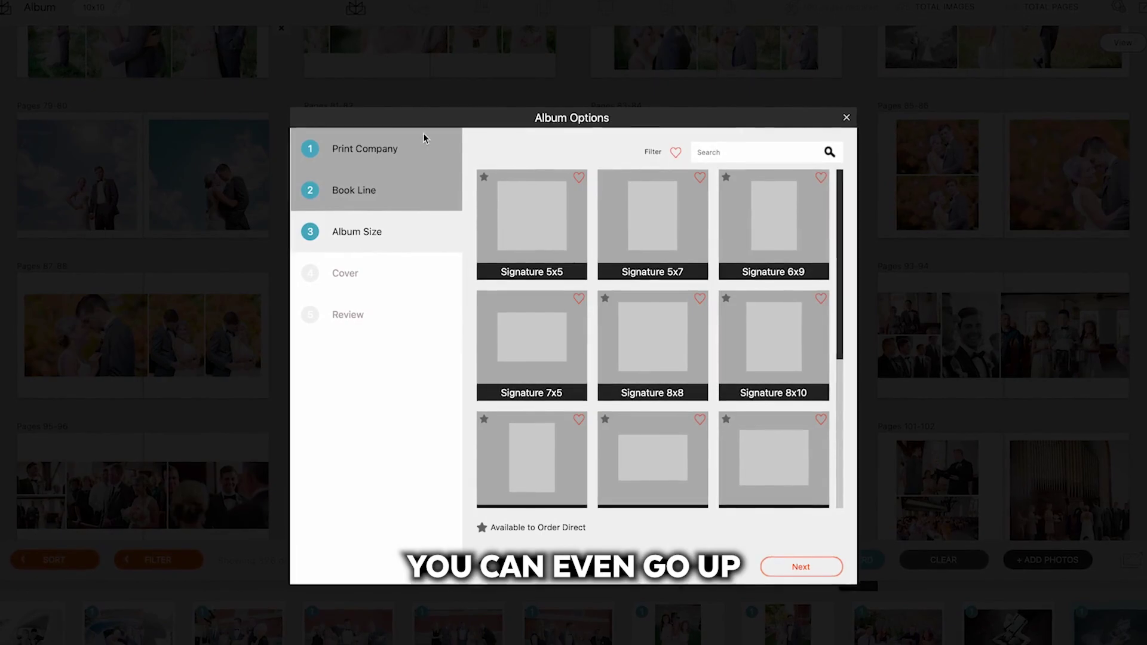
{"action": "left_click_drag", "start_coordinate": [841, 308], "coordinate": [850, 468]}
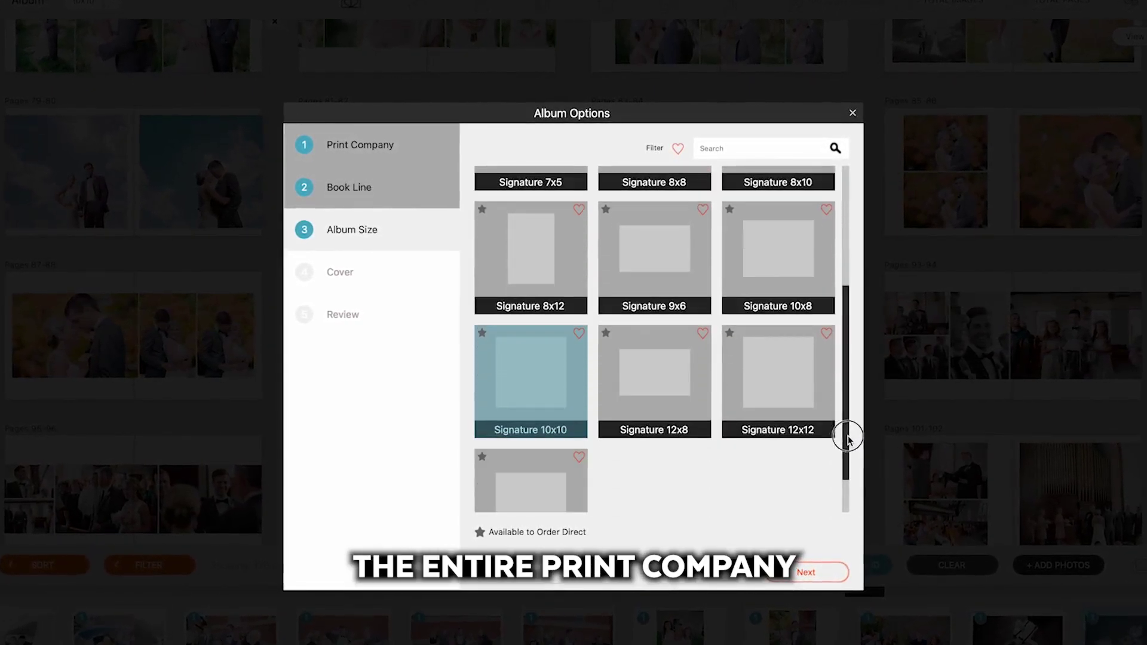
{"action": "left_click", "coordinate": [641, 310]}
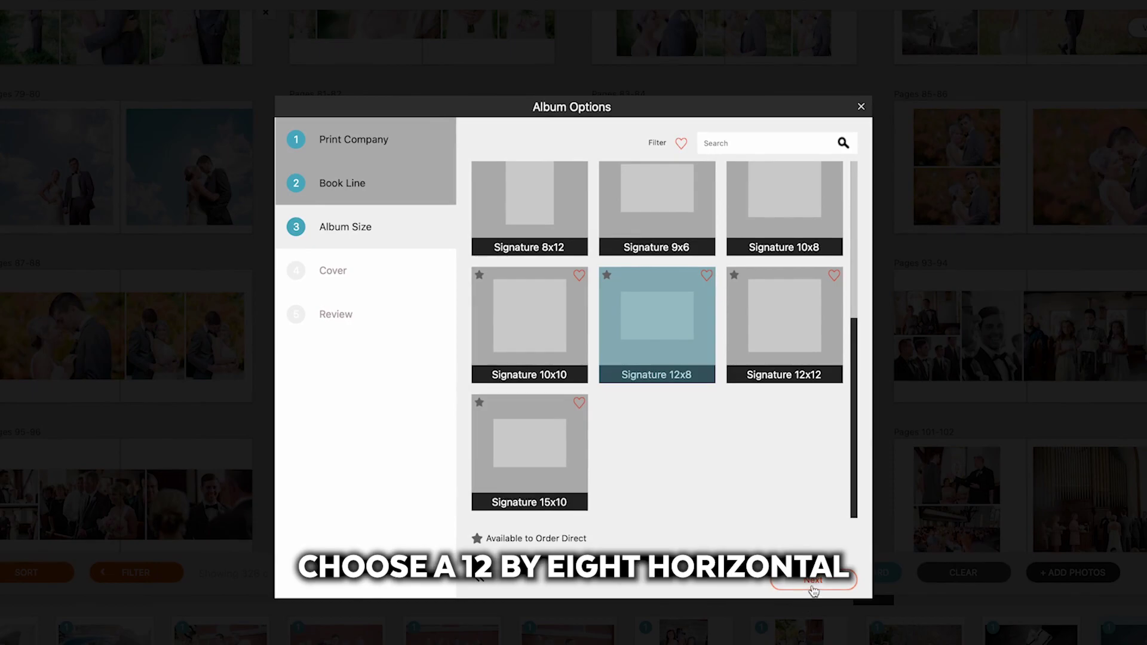
{"action": "left_click", "coordinate": [814, 590]}
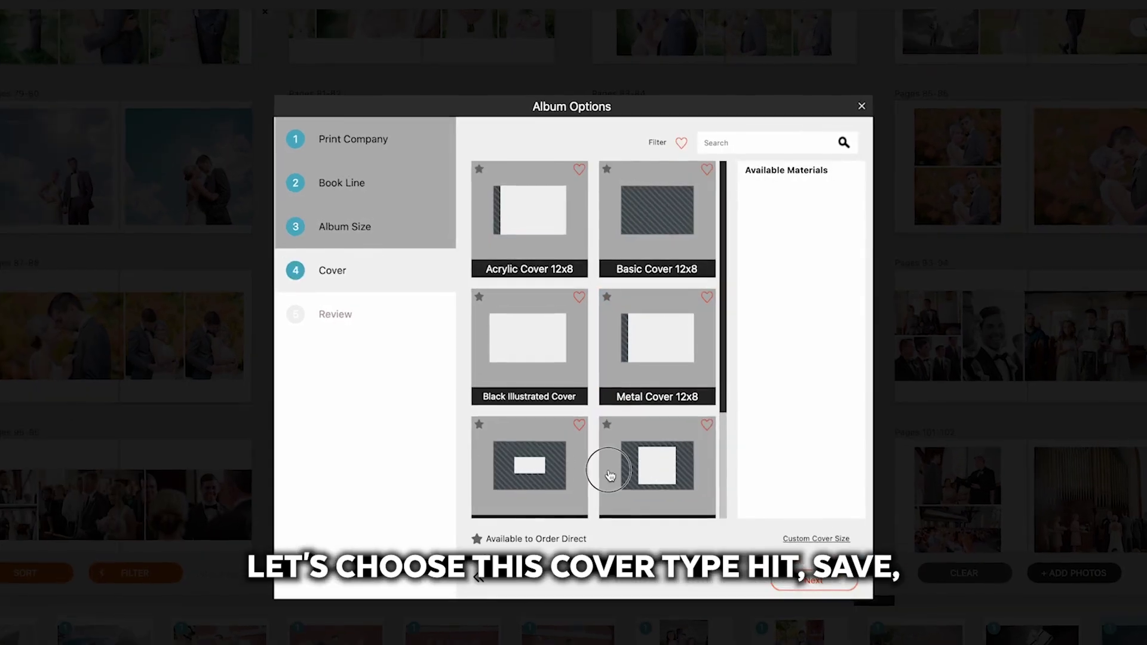
- Choose the Rectangle Cameo cover for the 12x8 album and save the album changes
{"action": "left_click", "coordinate": [609, 475]}
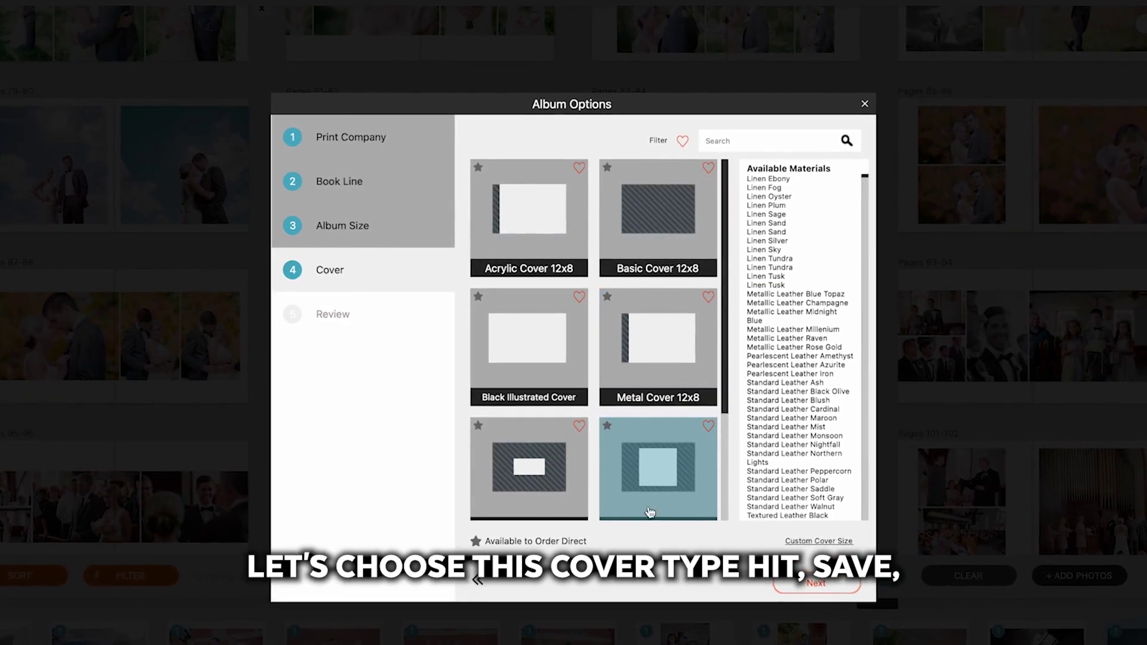
{"action": "left_click", "coordinate": [814, 581]}
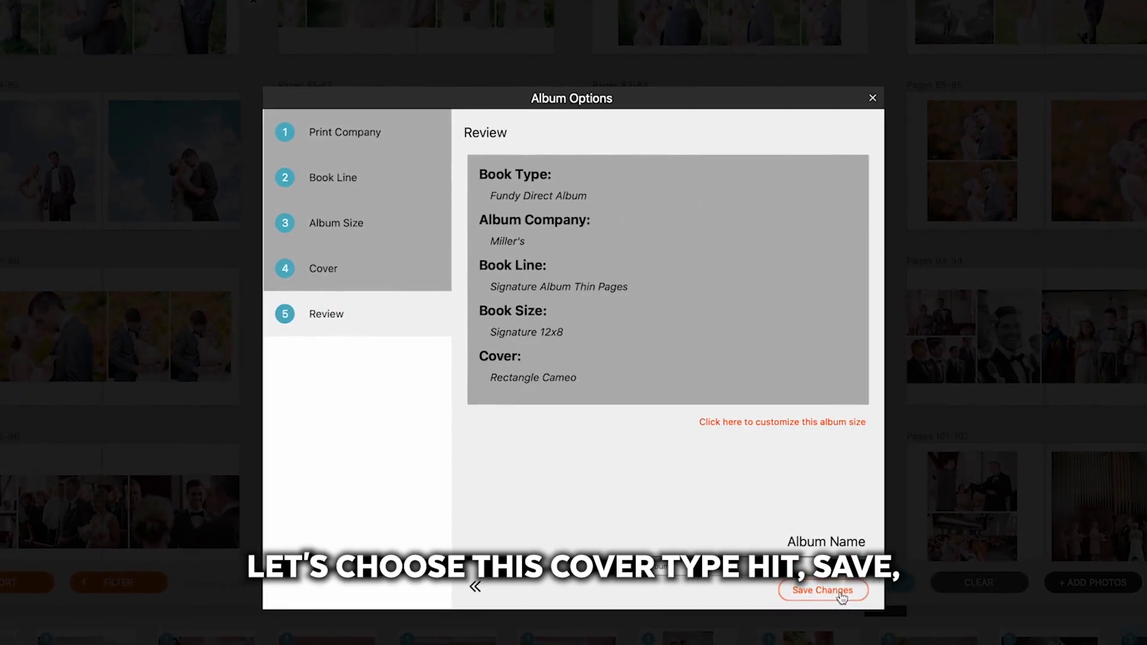
{"action": "left_click", "coordinate": [841, 595]}
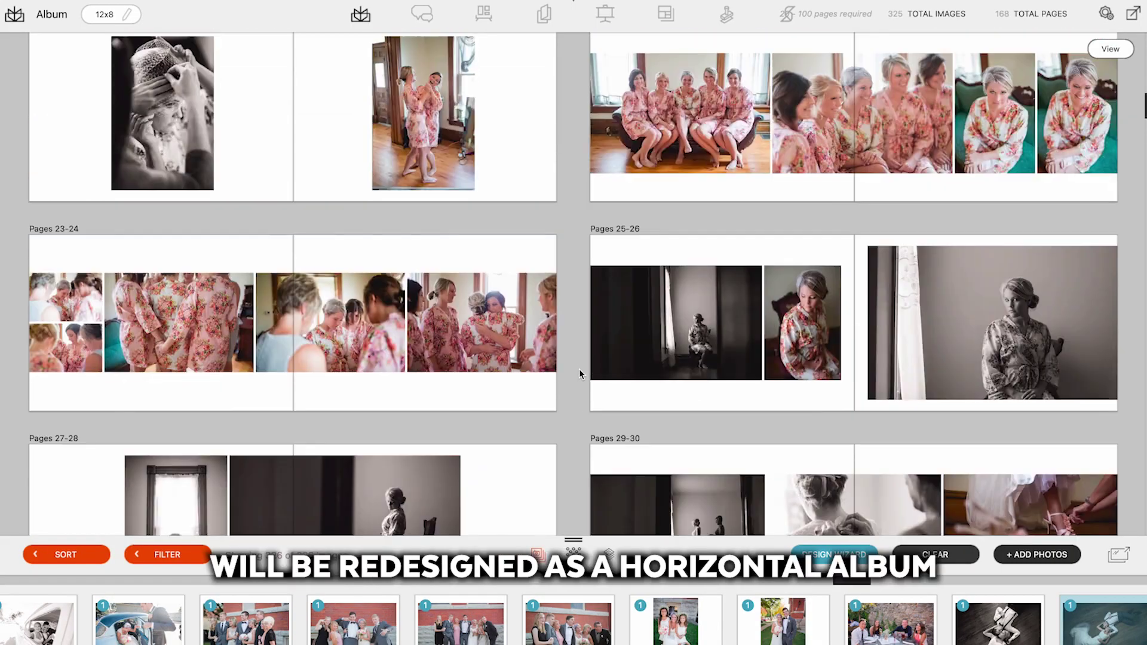
- Move both wedding dress photos from pages 15-16 onto the spread on pages 11-12, and delete the emptied spread
{"action": "scroll", "coordinate": [580, 374], "scroll_direction": "up", "scroll_amount": 15}
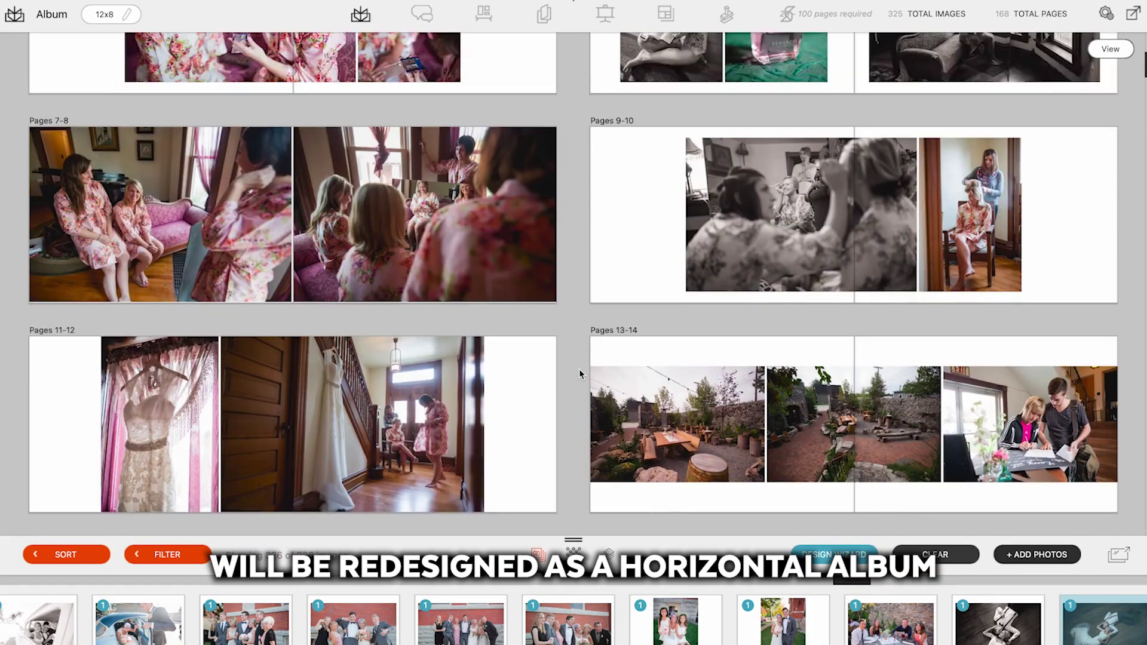
{"action": "scroll", "coordinate": [580, 374], "scroll_direction": "up", "scroll_amount": 5}
{"action": "scroll", "coordinate": [579, 374], "scroll_direction": "down", "scroll_amount": 8}
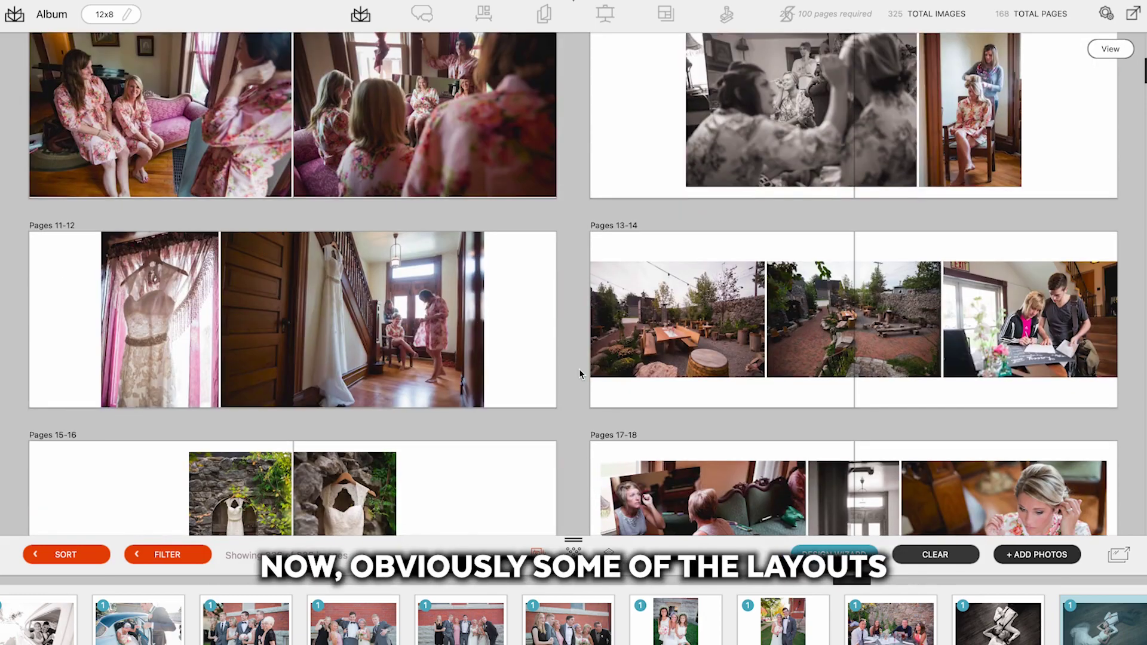
{"action": "scroll", "coordinate": [580, 374], "scroll_direction": "down", "scroll_amount": 3}
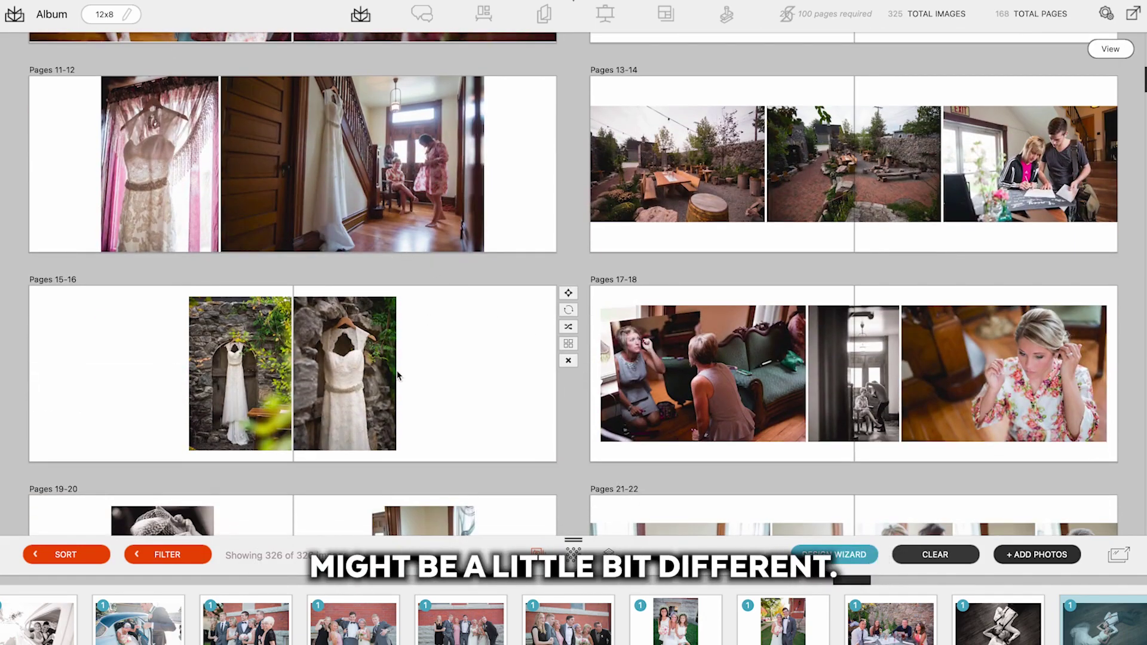
{"action": "left_click_drag", "start_coordinate": [398, 375], "coordinate": [222, 200]}
{"action": "left_click_drag", "start_coordinate": [293, 373], "coordinate": [540, 177]}
{"action": "left_click", "coordinate": [568, 360]}
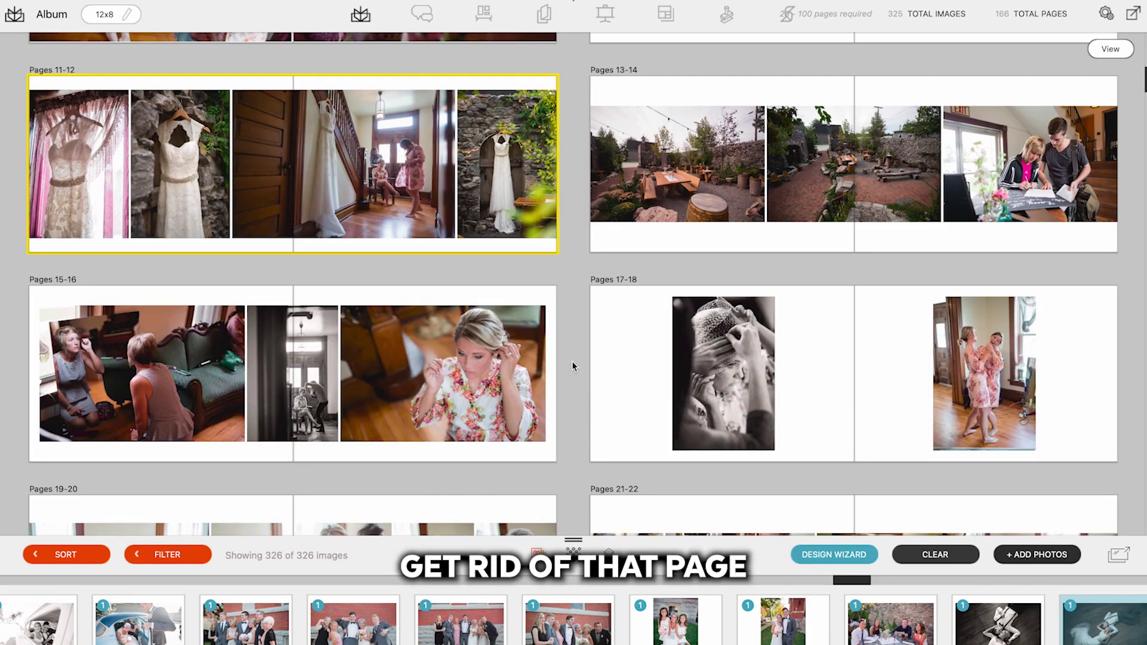
- Duplicate the 12x8 album and open the copy
{"action": "scroll", "coordinate": [572, 361], "scroll_direction": "down", "scroll_amount": 5}
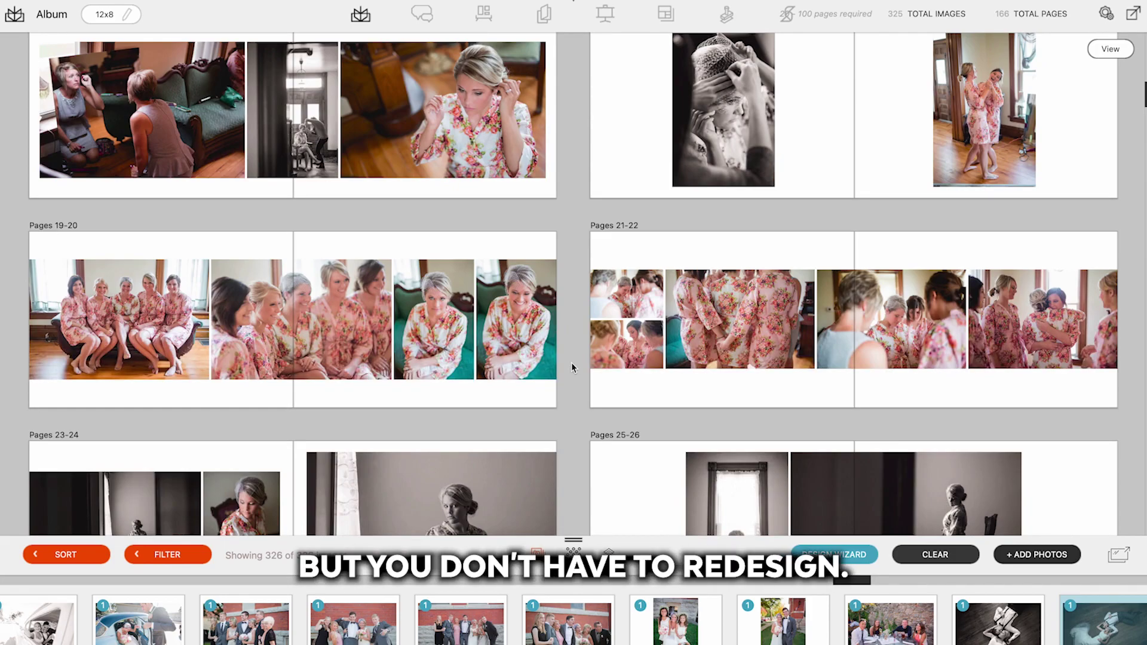
{"action": "left_click", "coordinate": [363, 17]}
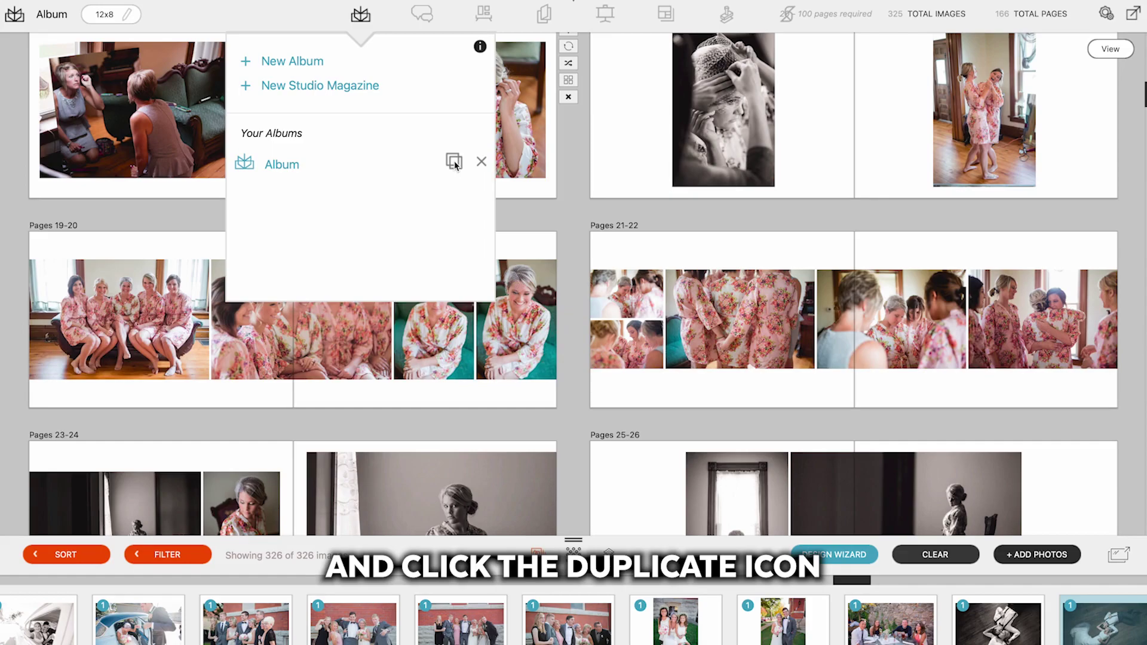
{"action": "left_click", "coordinate": [454, 163]}
{"action": "left_click", "coordinate": [614, 227]}
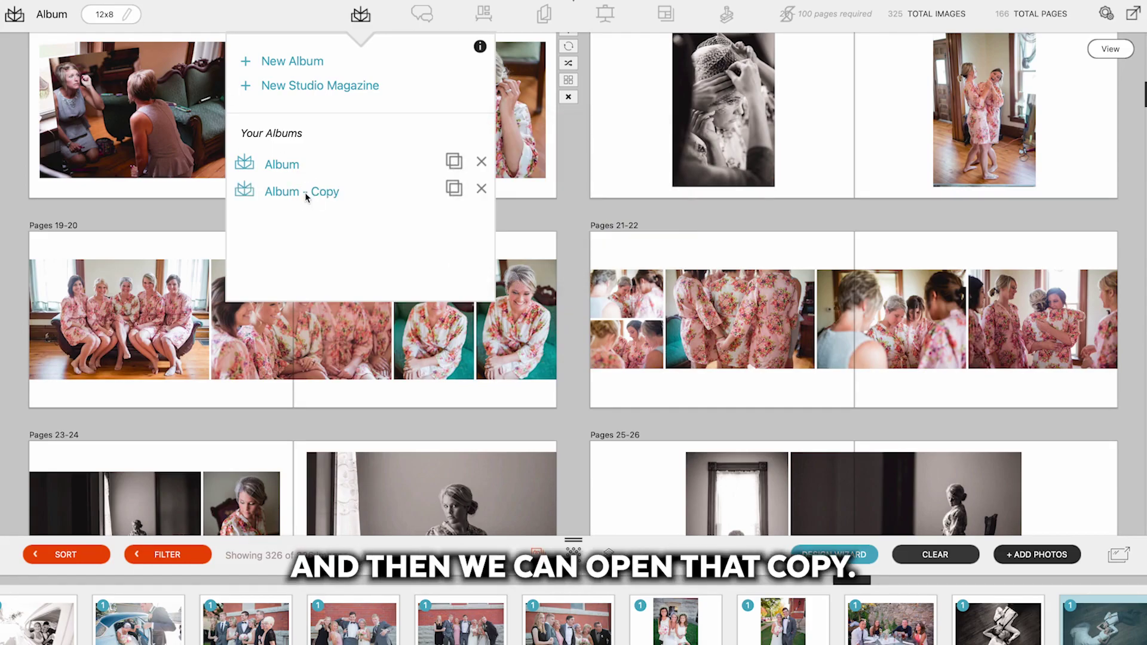
{"action": "left_click", "coordinate": [306, 191]}
- Change the album copy to Signature 8x8 with the wide rectangular cameo window cover, and save the changes
{"action": "left_click", "coordinate": [166, 18]}
{"action": "left_click", "coordinate": [385, 236]}
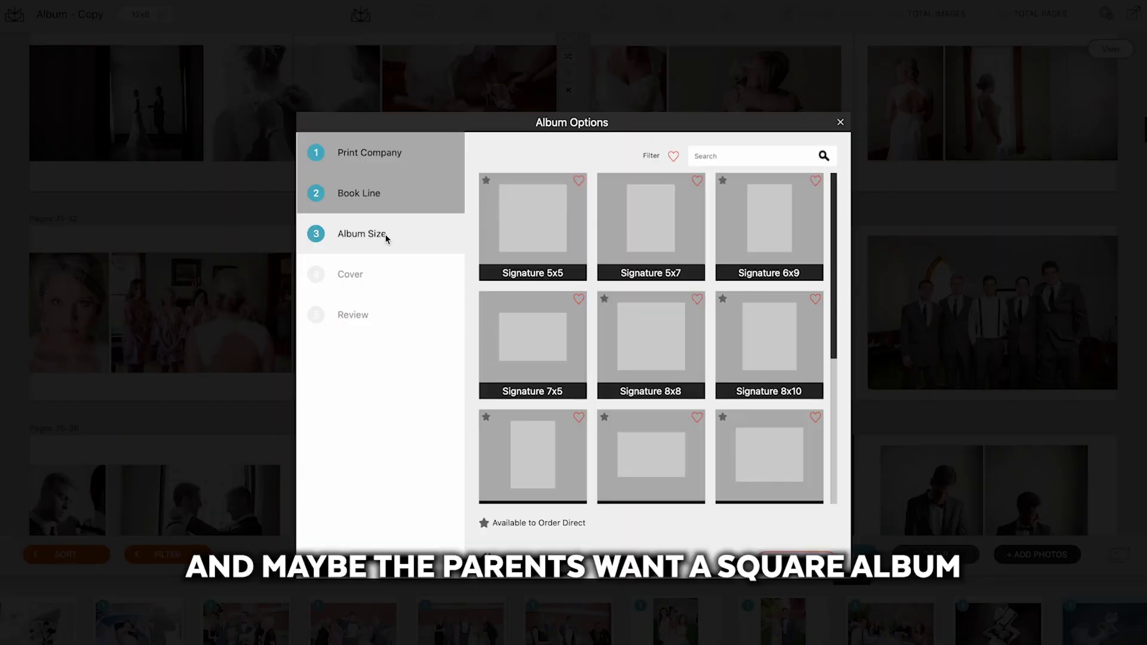
{"action": "scroll", "coordinate": [667, 368], "scroll_direction": "down", "scroll_amount": 1}
{"action": "left_click", "coordinate": [663, 293]}
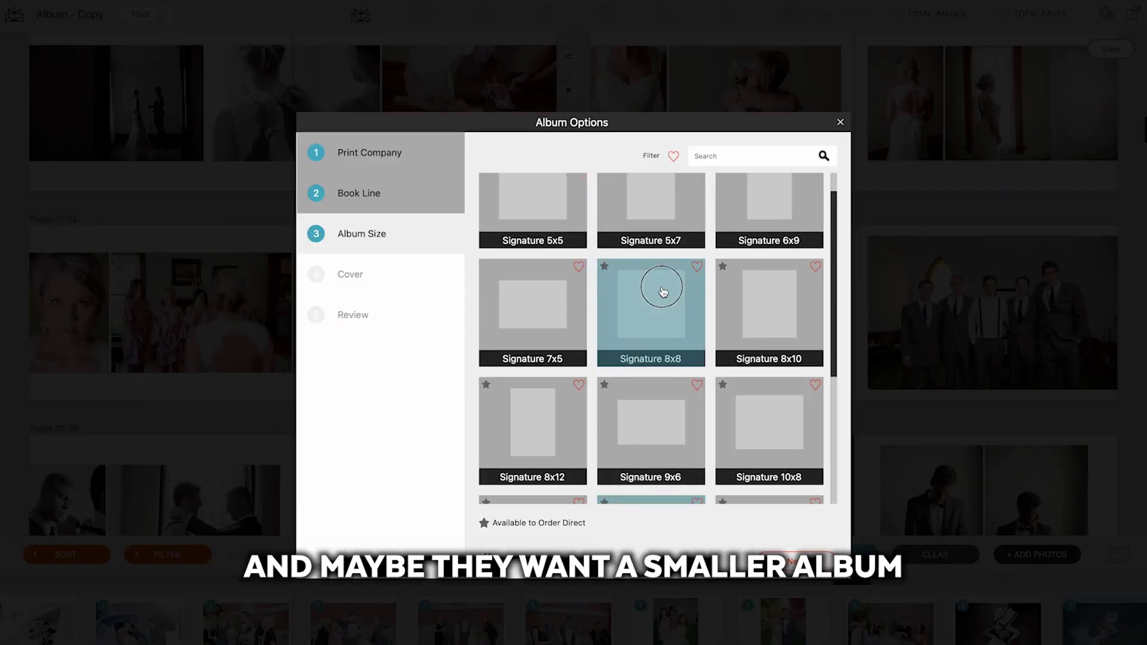
{"action": "left_click", "coordinate": [809, 565]}
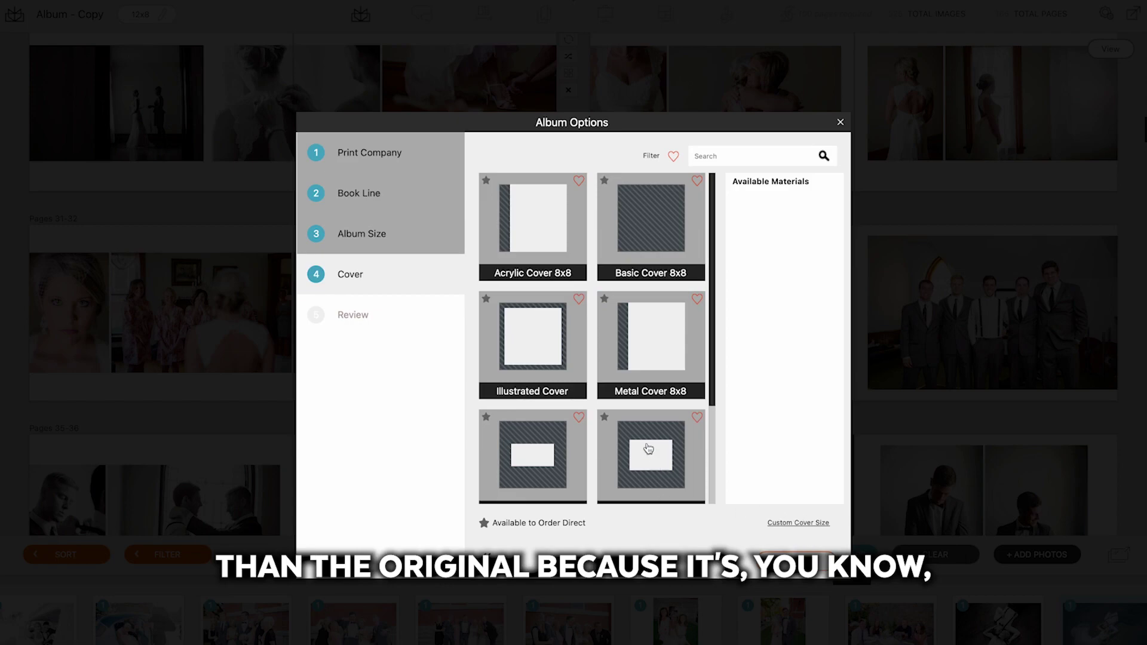
{"action": "left_click", "coordinate": [547, 459]}
{"action": "left_click", "coordinate": [809, 565]}
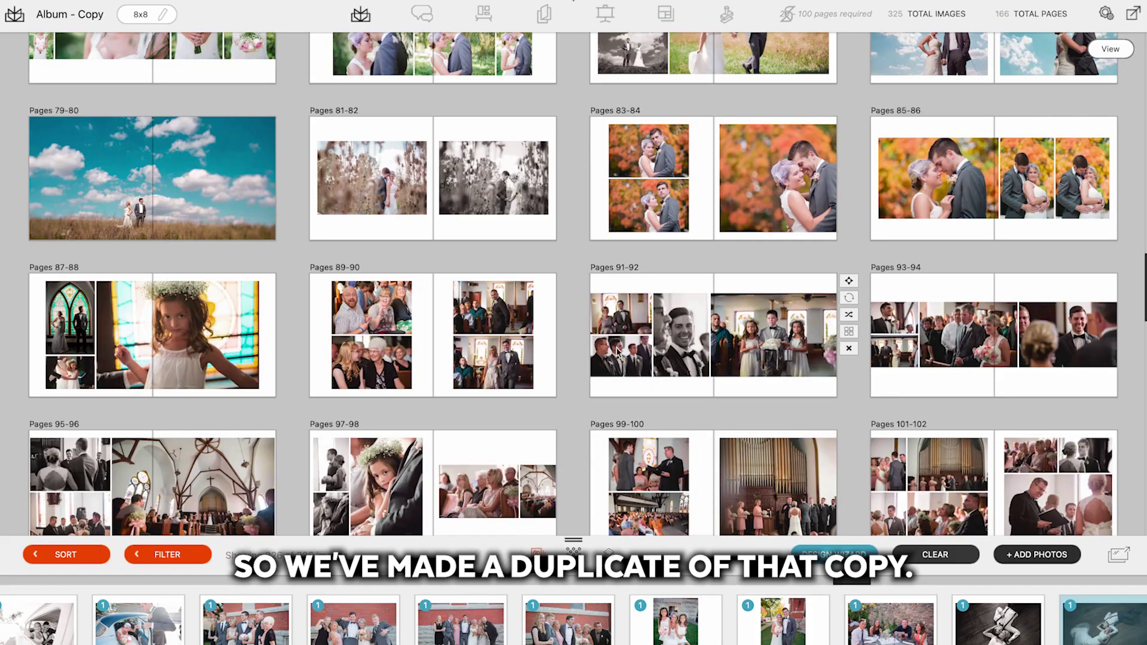
{"action": "scroll", "coordinate": [615, 351], "scroll_direction": "up", "scroll_amount": 10}
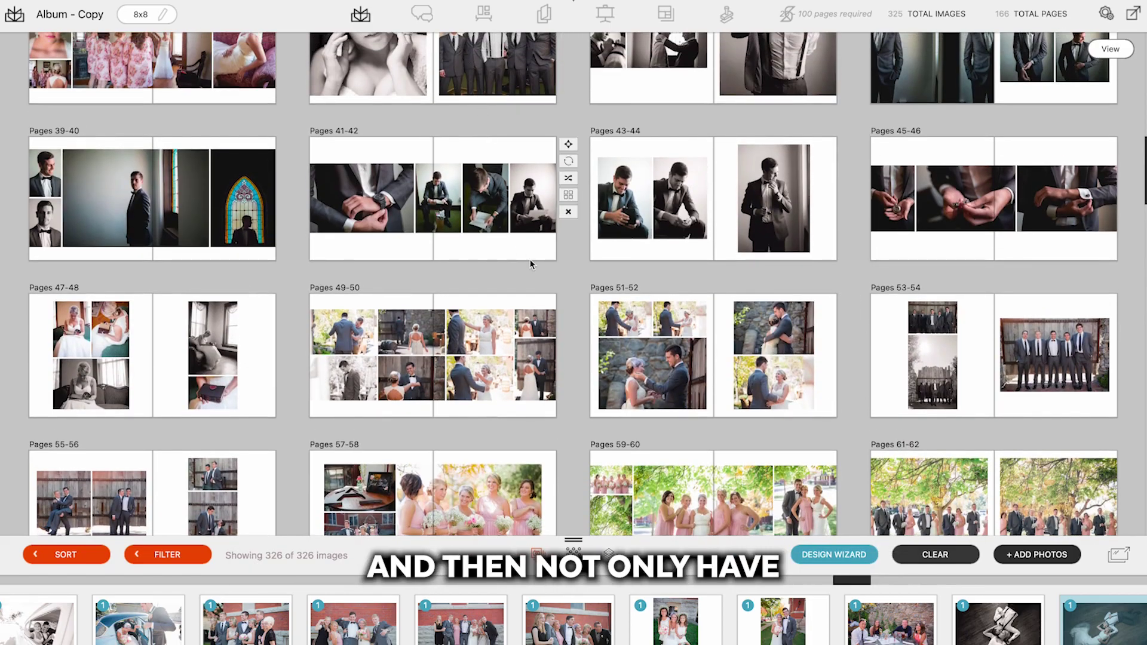
{"action": "scroll", "coordinate": [530, 264], "scroll_direction": "up", "scroll_amount": 4}
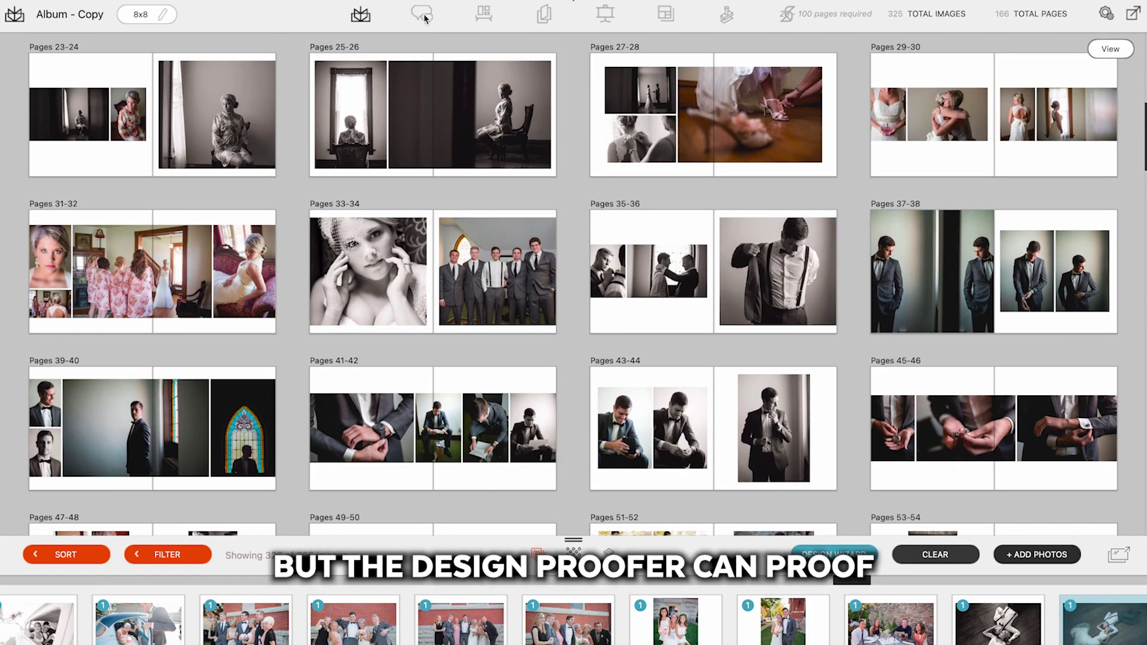